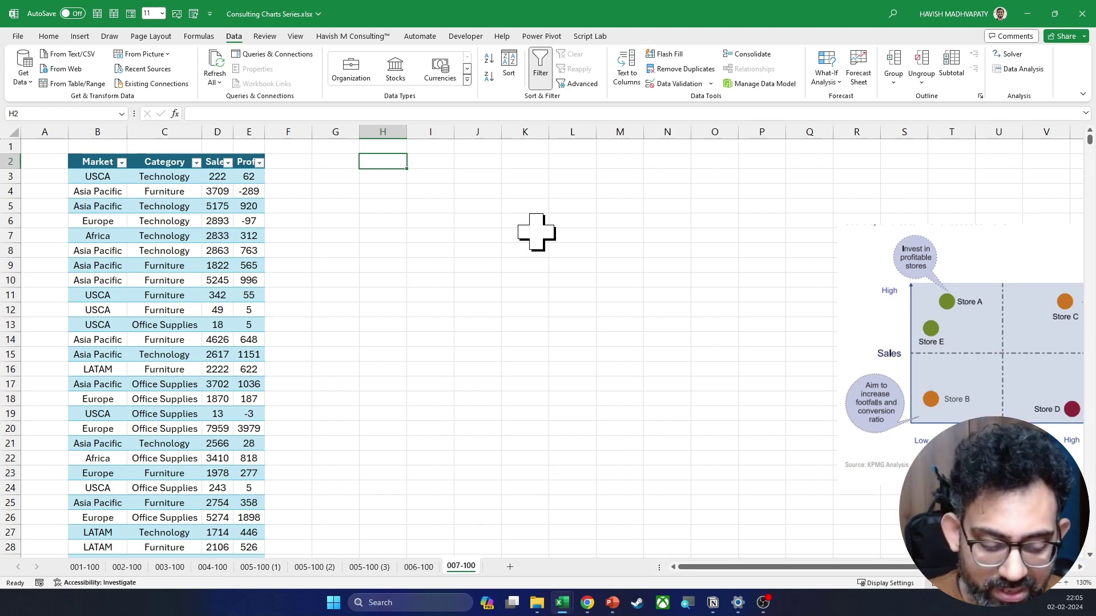
# Put a Market header in H2, using a copy of the data table's header cell B2 to carry over its formatting
pyautogui.write('mARKET')
pyautogui.press('Left')
pyautogui.press('Left')
pyautogui.press('Left')
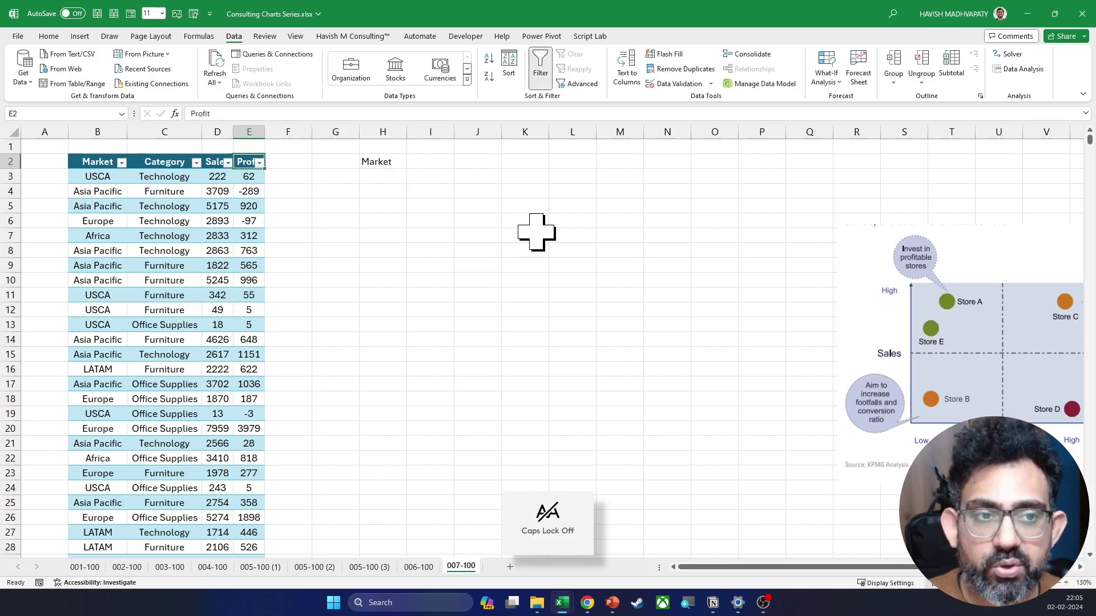
pyautogui.press('Left')
pyautogui.press('Left')
pyautogui.press('Left')
pyautogui.hotkey('ctrl', 'c')
pyautogui.press('Right')
pyautogui.press('Right')
pyautogui.press('Right')
pyautogui.press('Right')
pyautogui.press('Right')
pyautogui.press('Right')
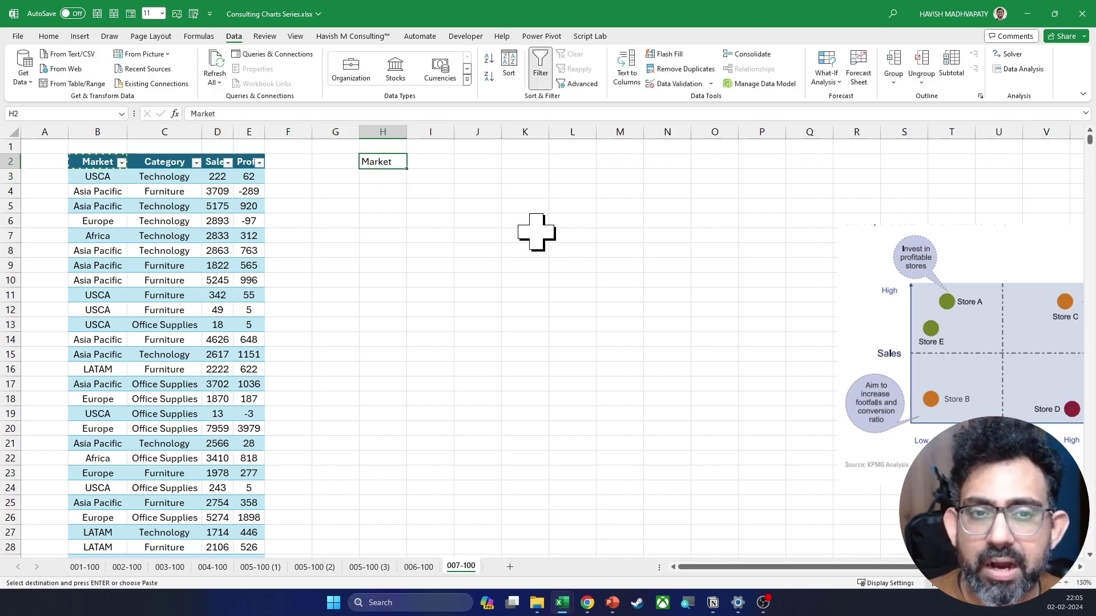
pyautogui.hotkey('ctrl', 'v')
# List the distinct markets in H3 with a UNIQUE formula over B3:B51292 and widen column H to fit them
pyautogui.press('Return')
pyautogui.write('=uniq')
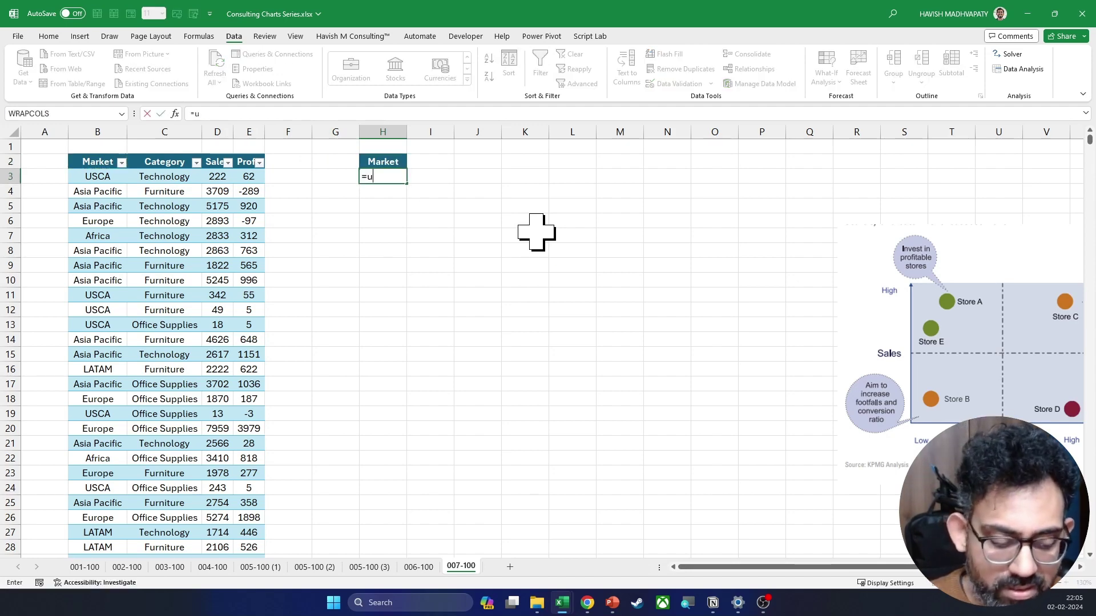
pyautogui.press('Tab')
pyautogui.press('Left')
pyautogui.press('Left')
pyautogui.press('Left')
pyautogui.press('Left')
pyautogui.press('Left')
pyautogui.press('Left')
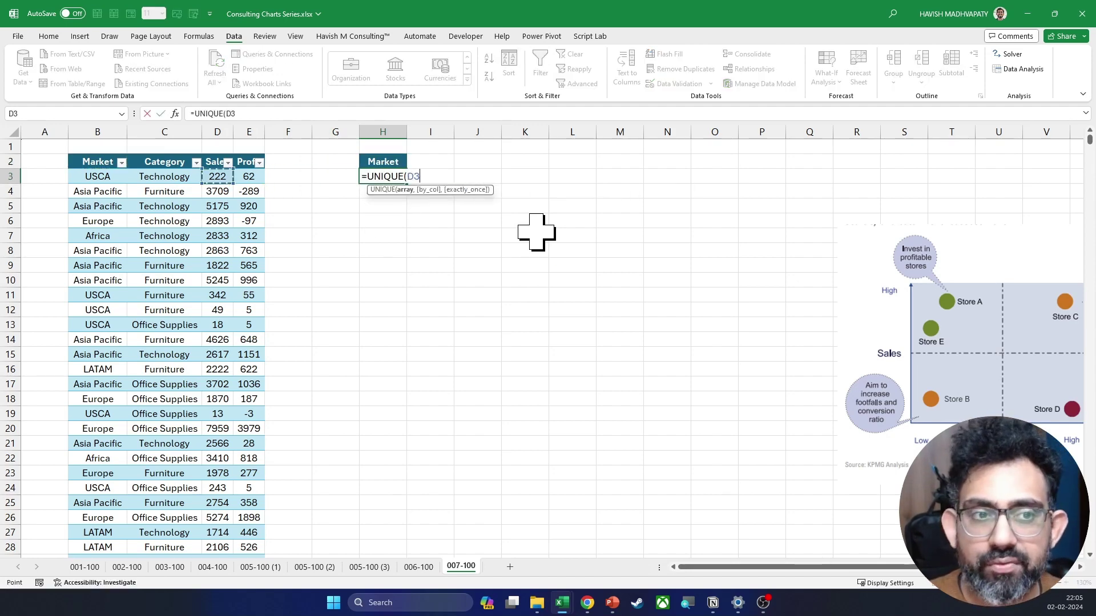
pyautogui.hotkey('ctrl', 'shift', 'Down')
pyautogui.hotkey('ctrl', 'BackSpace')
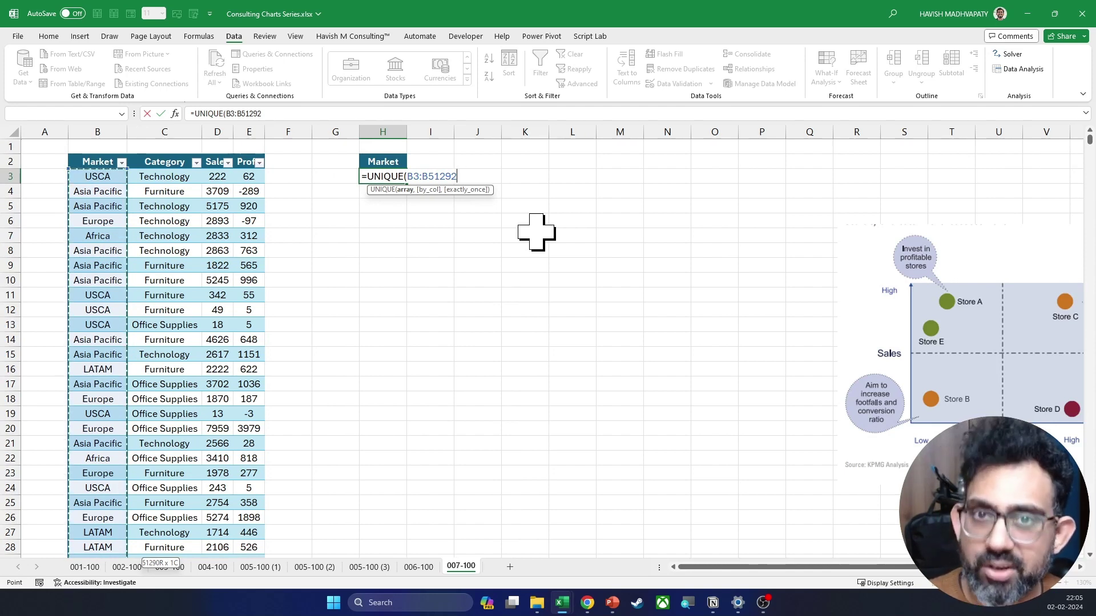
pyautogui.press('Return')
pyautogui.press('Up')
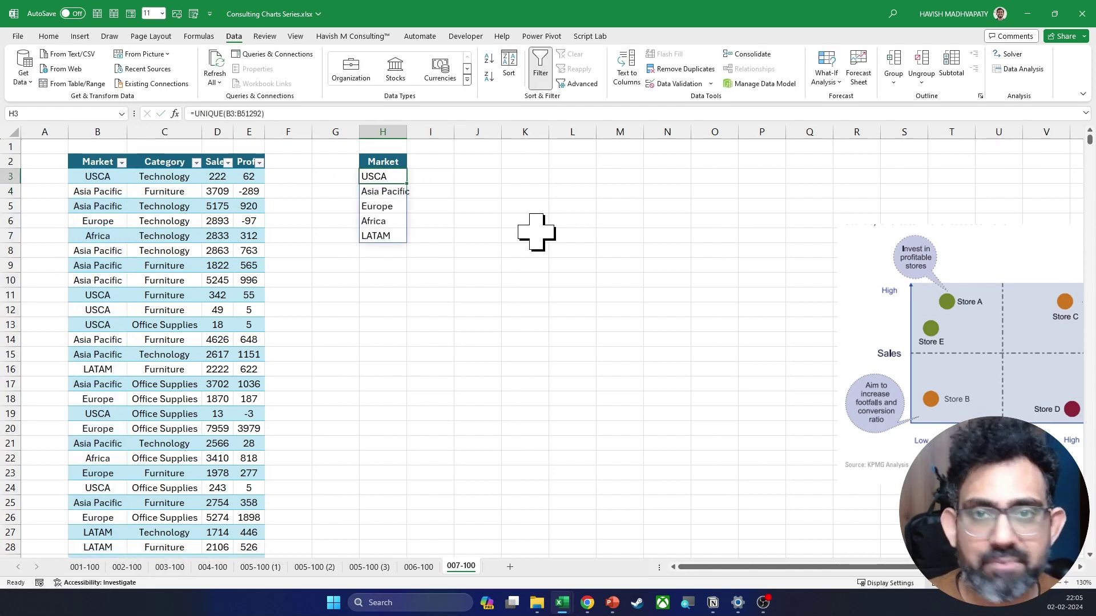
pyautogui.moveTo(406, 132); pyautogui.dragTo(448, 131)
# Extend the Market header formatting into I2 and J2 and enter the headers Profit and Sales
pyautogui.click(465, 161)
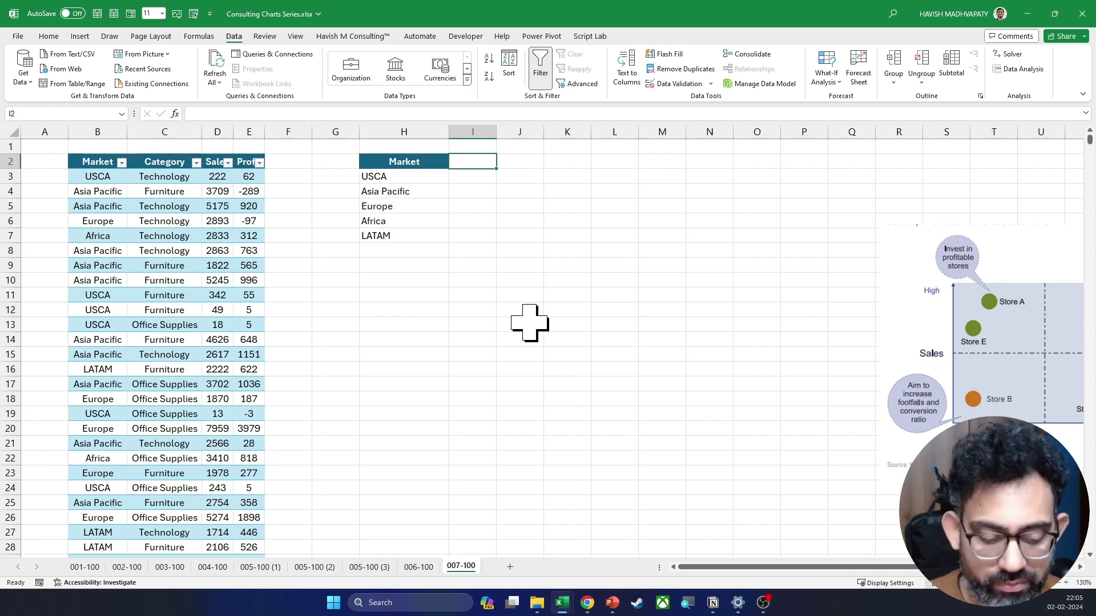
pyautogui.hotkey('ctrl', 'r')
pyautogui.press('Right')
pyautogui.hotkey('ctrl', 'r')
pyautogui.press('Left')
pyautogui.write('P')
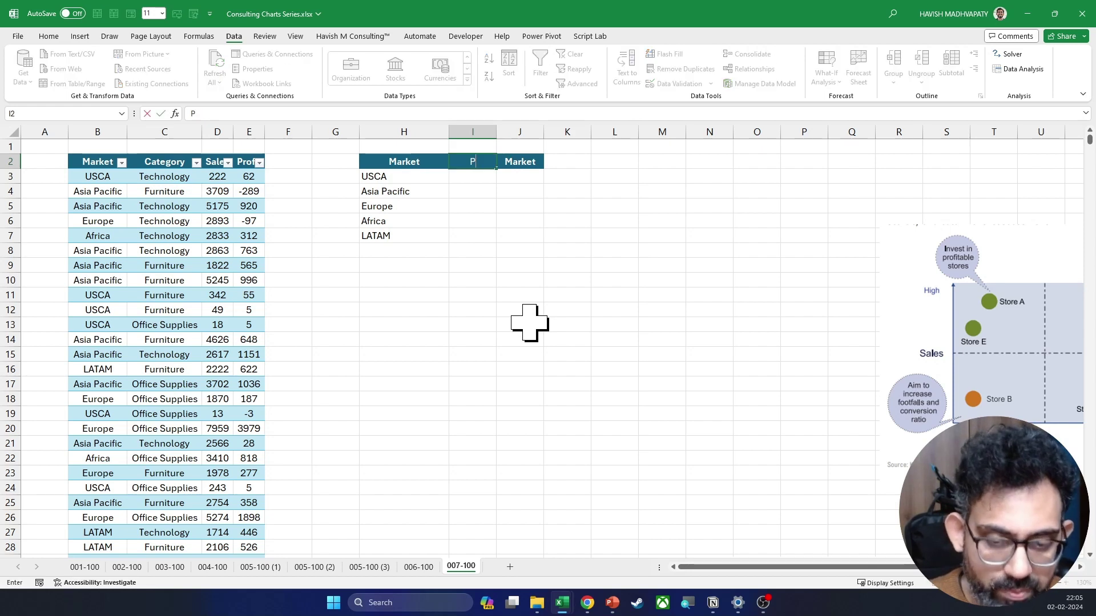
pyautogui.write('rofit')
pyautogui.press('Return')
pyautogui.press('Up')
pyautogui.press('Right')
pyautogui.write('S')
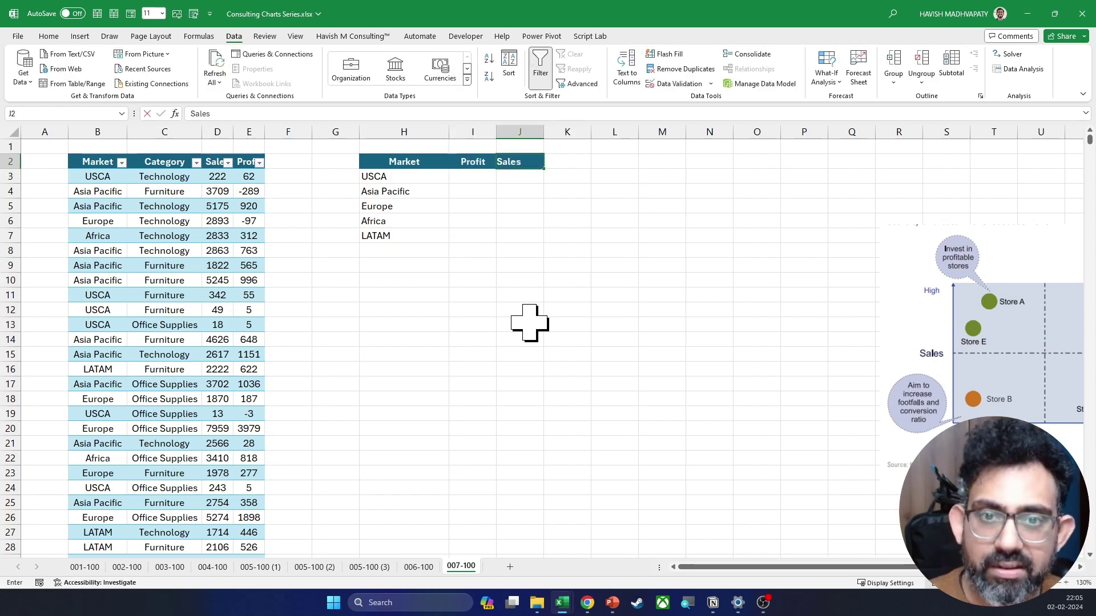
pyautogui.press('Return')
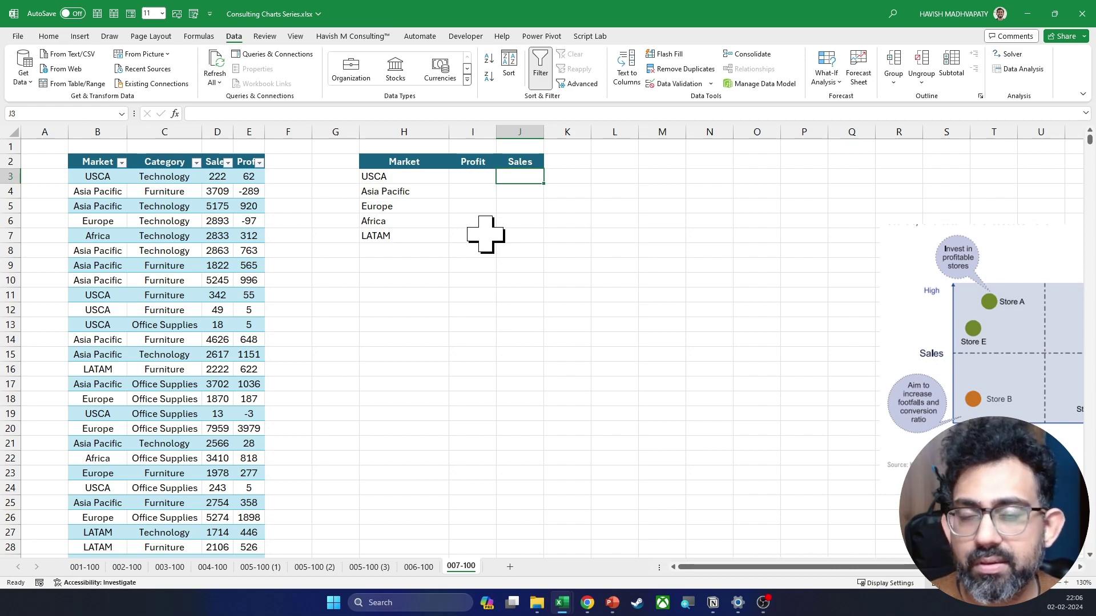
# Copy the Market header from H2 into H11 and rename it Segment
pyautogui.click(438, 295)
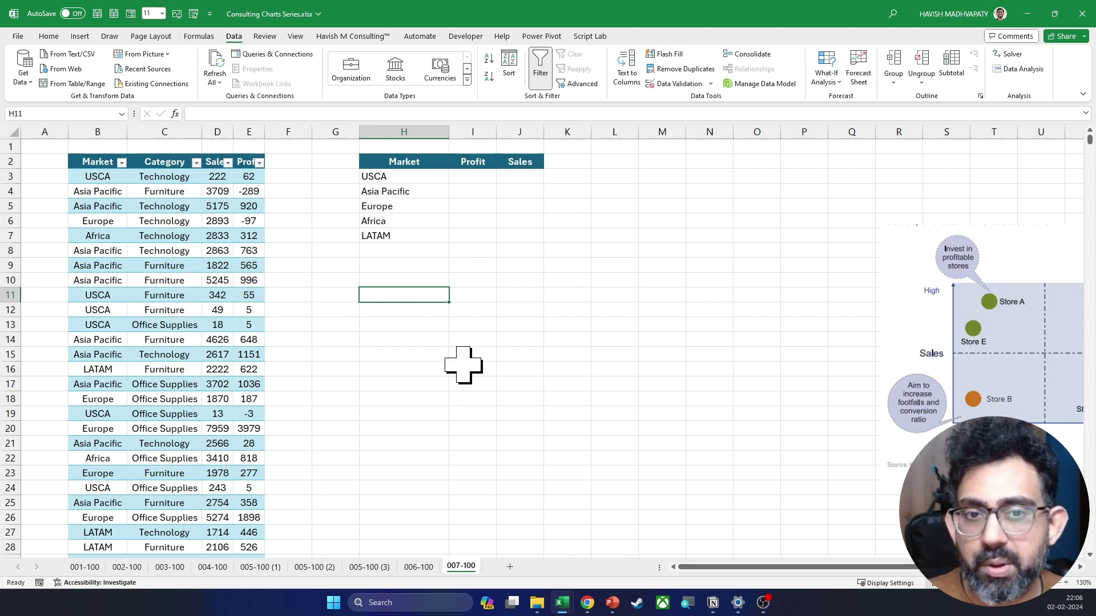
pyautogui.hotkey('ctrl', 'Up')
pyautogui.hotkey('ctrl', 'Up')
pyautogui.hotkey('ctrl', 'c')
pyautogui.press('Down')
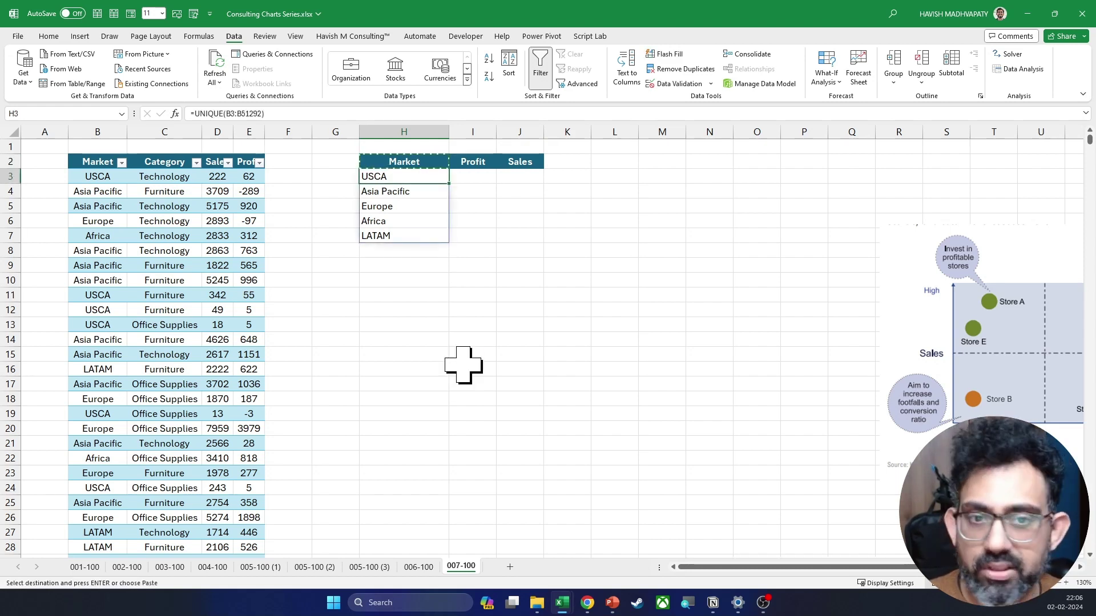
pyautogui.hotkey('ctrl', 'Down')
pyautogui.press('Down')
pyautogui.press('Down')
pyautogui.press('Down')
pyautogui.press('Down')
pyautogui.hotkey('ctrl', 'v')
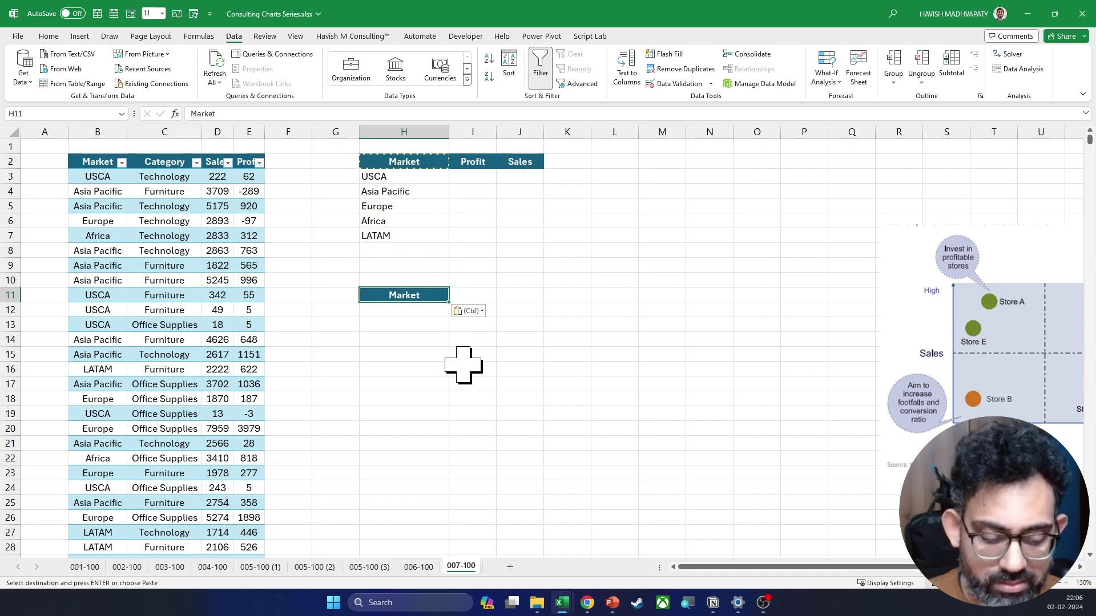
pyautogui.write('Segment')
pyautogui.press('Return')
# Center the contents of columns H to J horizontally
pyautogui.hotkey('shift', 'Right')
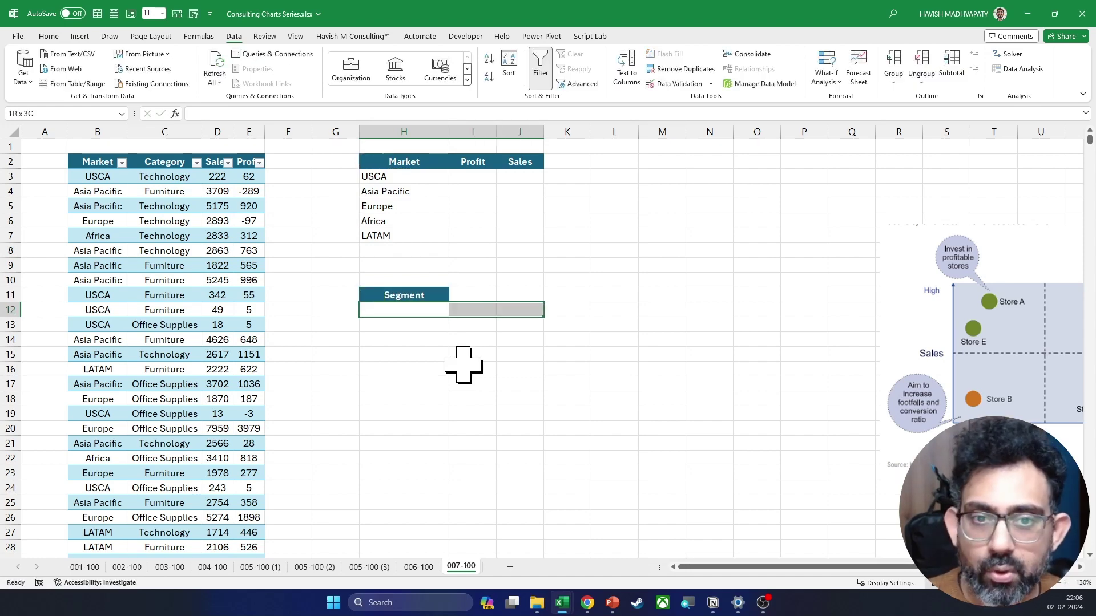
pyautogui.hotkey('shift', 'Right')
pyautogui.hotkey('ctrl', 'space')
pyautogui.hotkey('alt', 'h')
pyautogui.press('a')
pyautogui.press('c')
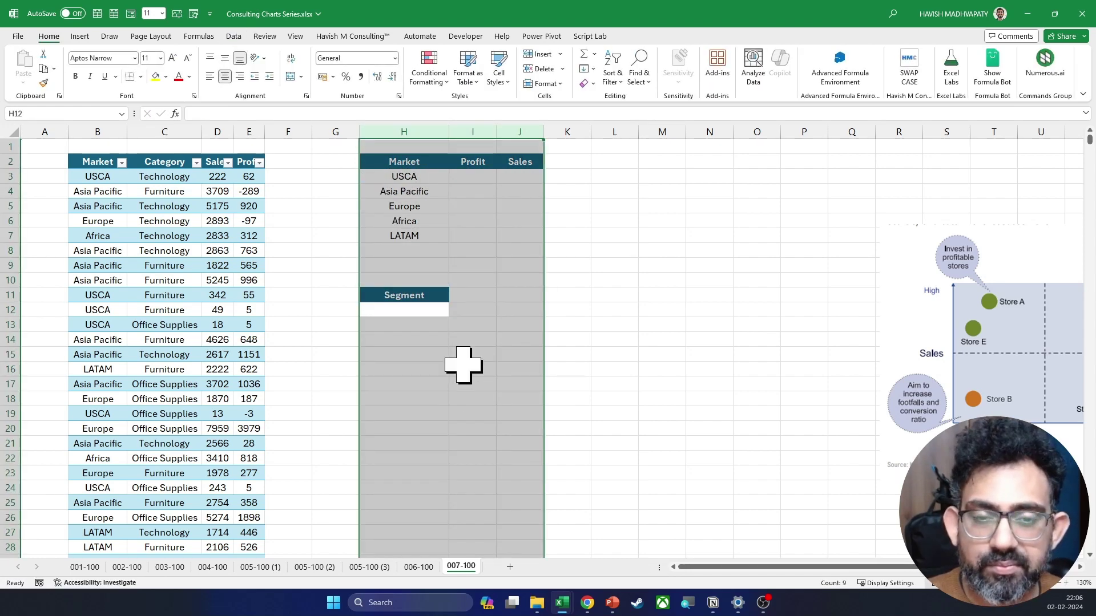
pyautogui.press('Down')
pyautogui.press('Up')
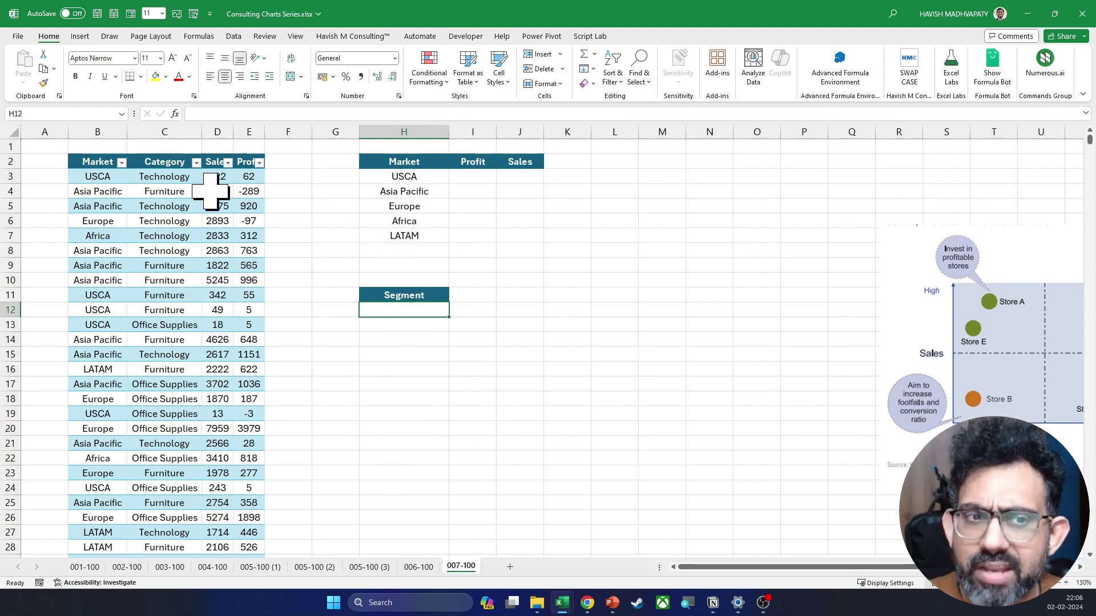
# Check the Category filter values, and add list validation to H12 with the source Furniture, Office Supplies, Technology
pyautogui.click(197, 163)
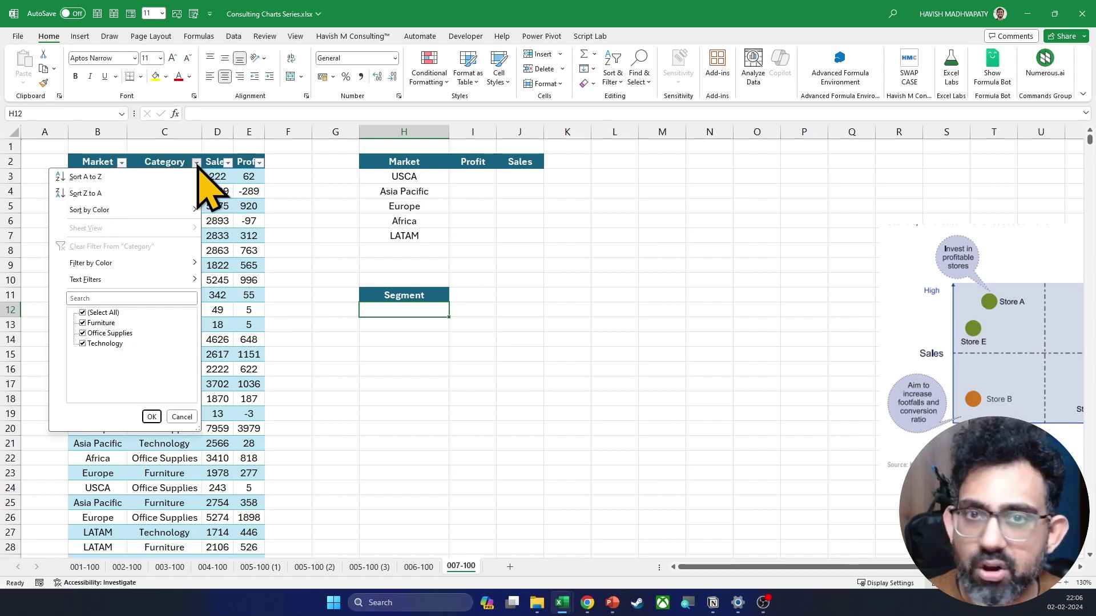
pyautogui.click(197, 163)
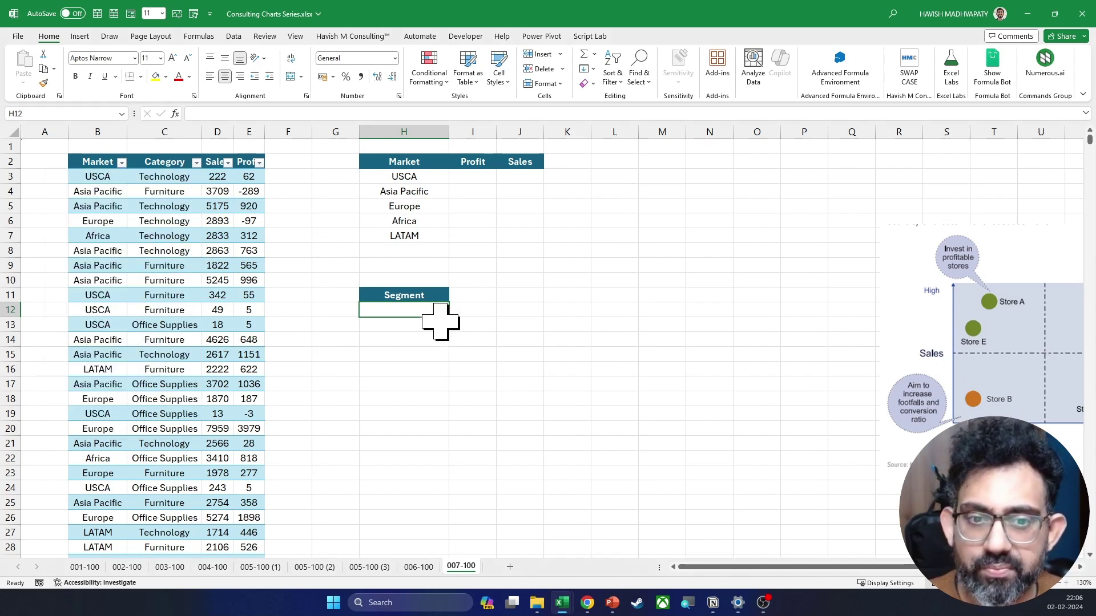
pyautogui.click(234, 36)
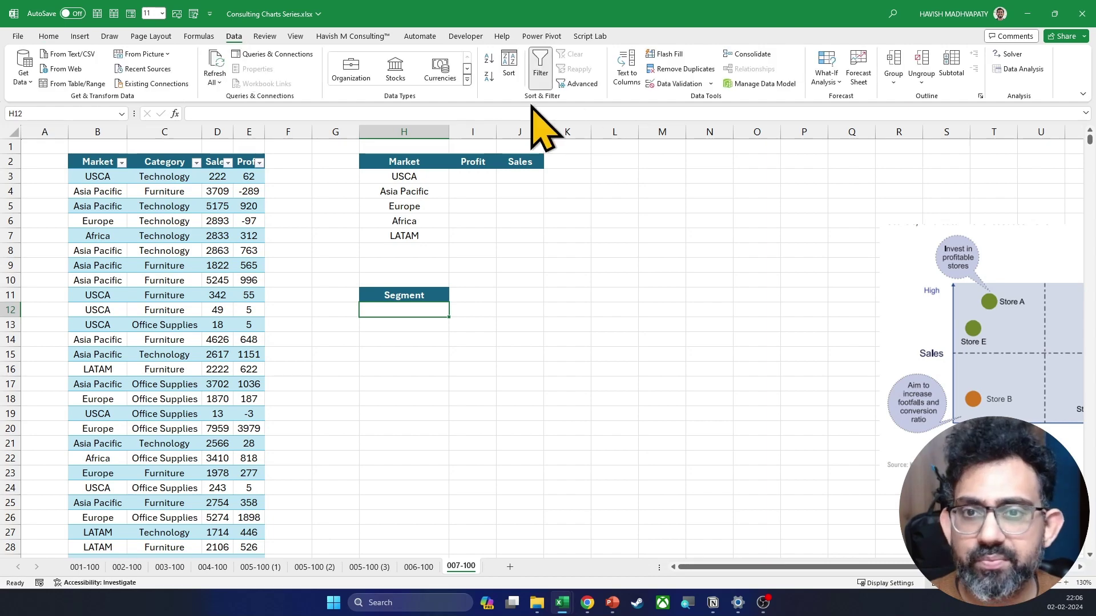
pyautogui.click(676, 83)
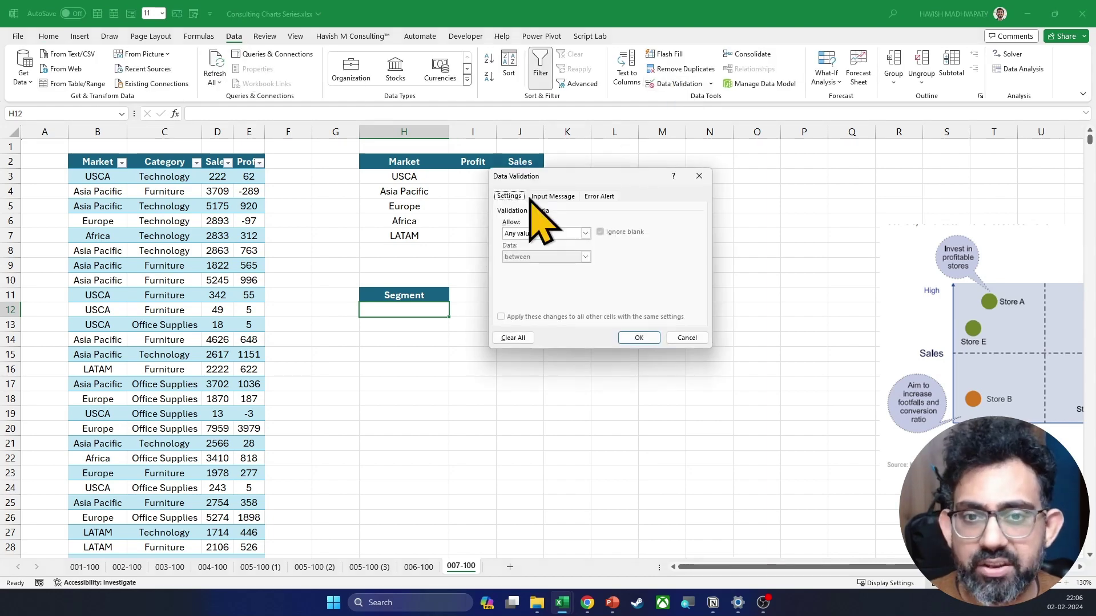
pyautogui.click(539, 233)
pyautogui.click(523, 266)
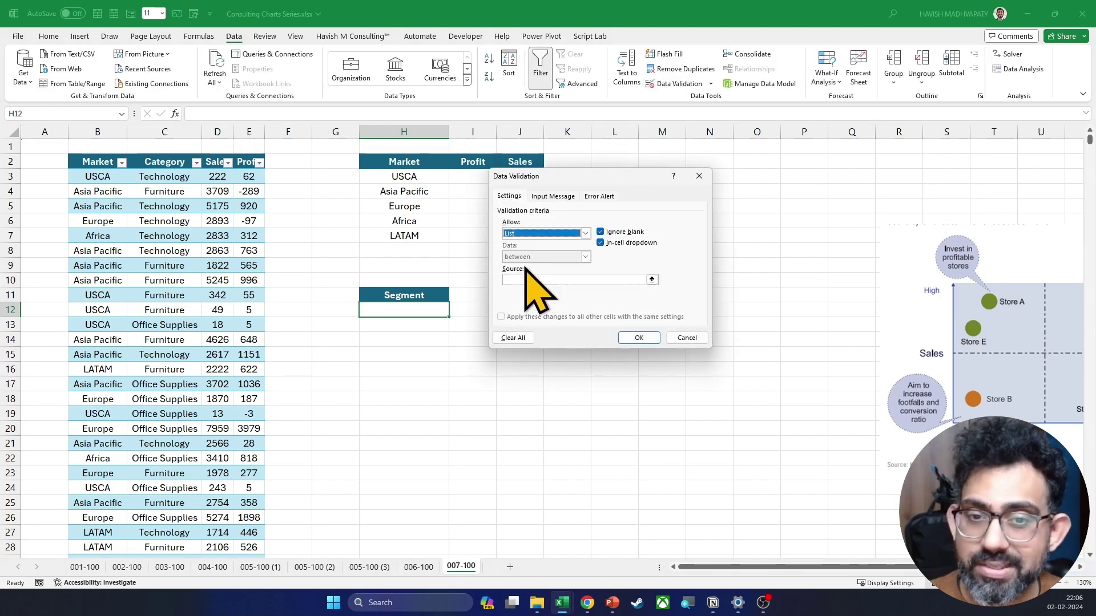
pyautogui.click(525, 279)
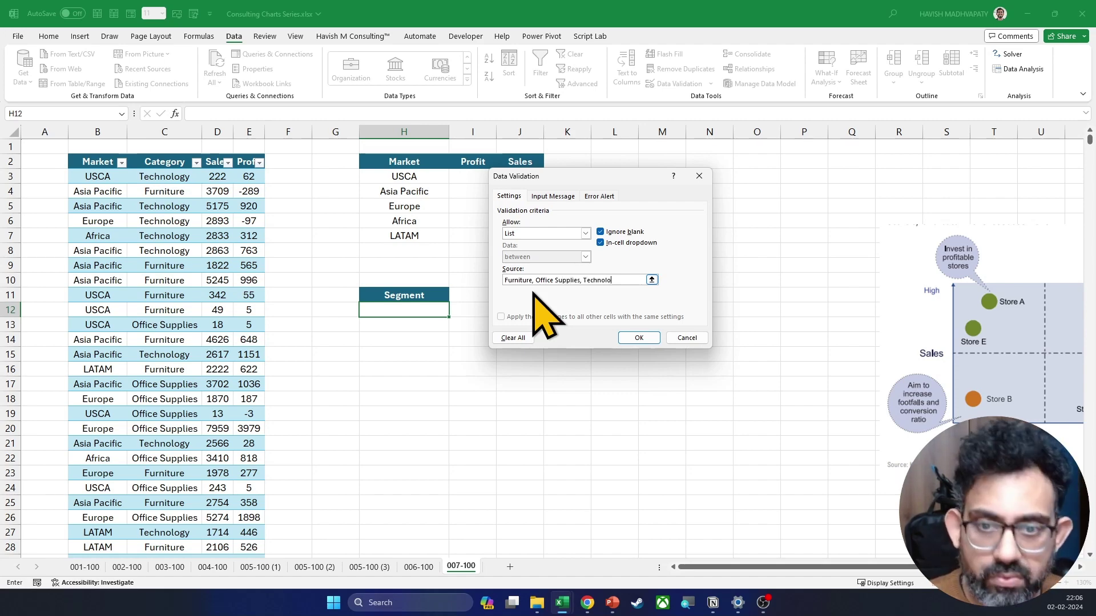
pyautogui.press('Return')
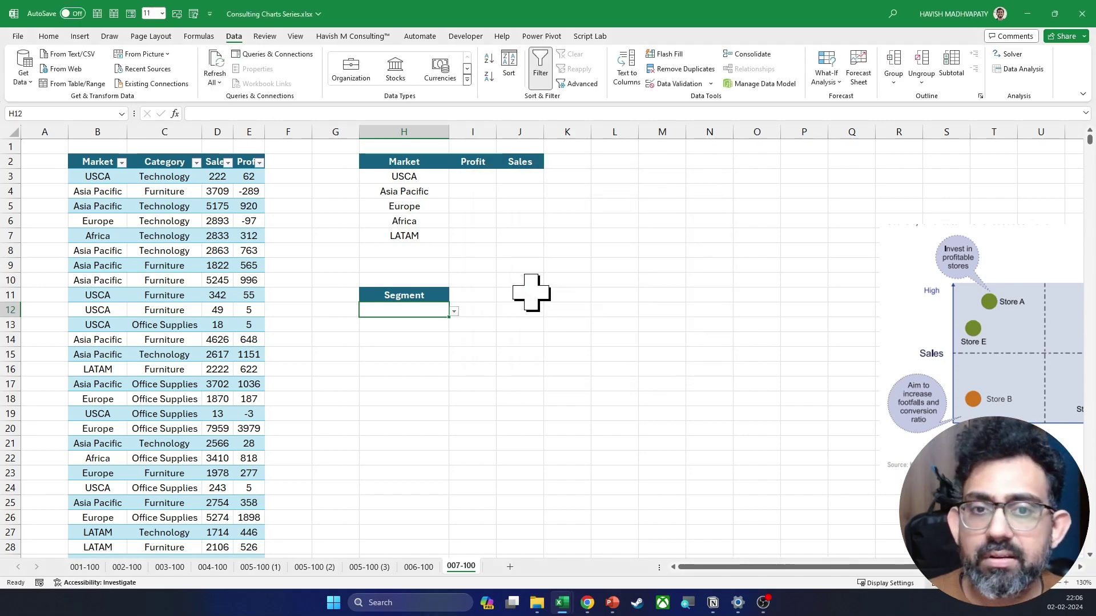
# Choose Office Supplies as the segment in H12 and give the cell a light blue fill
pyautogui.click(454, 311)
pyautogui.click(386, 333)
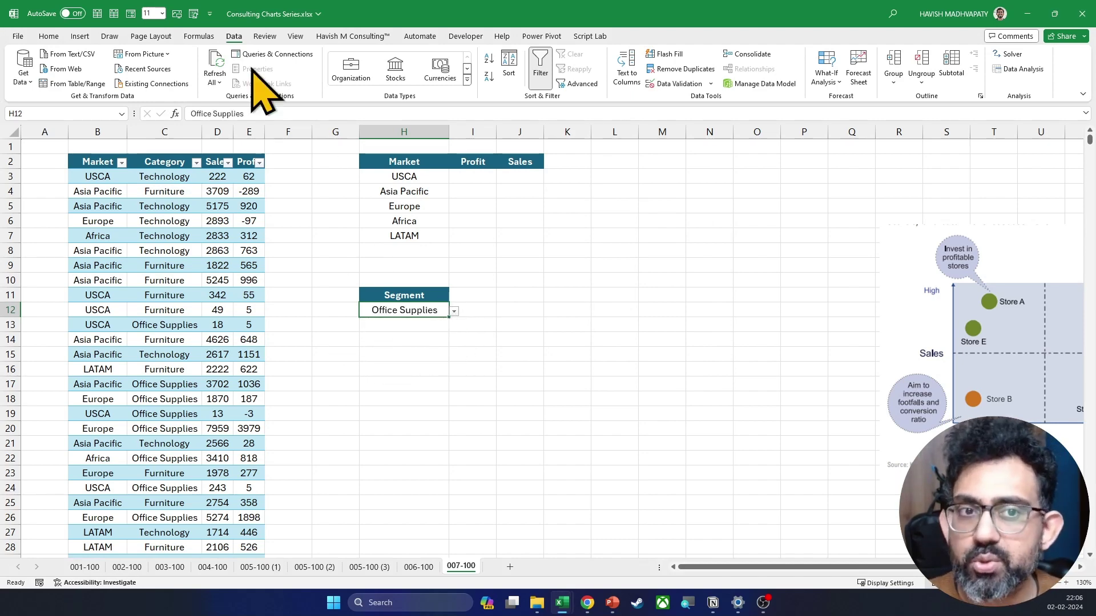
pyautogui.click(50, 36)
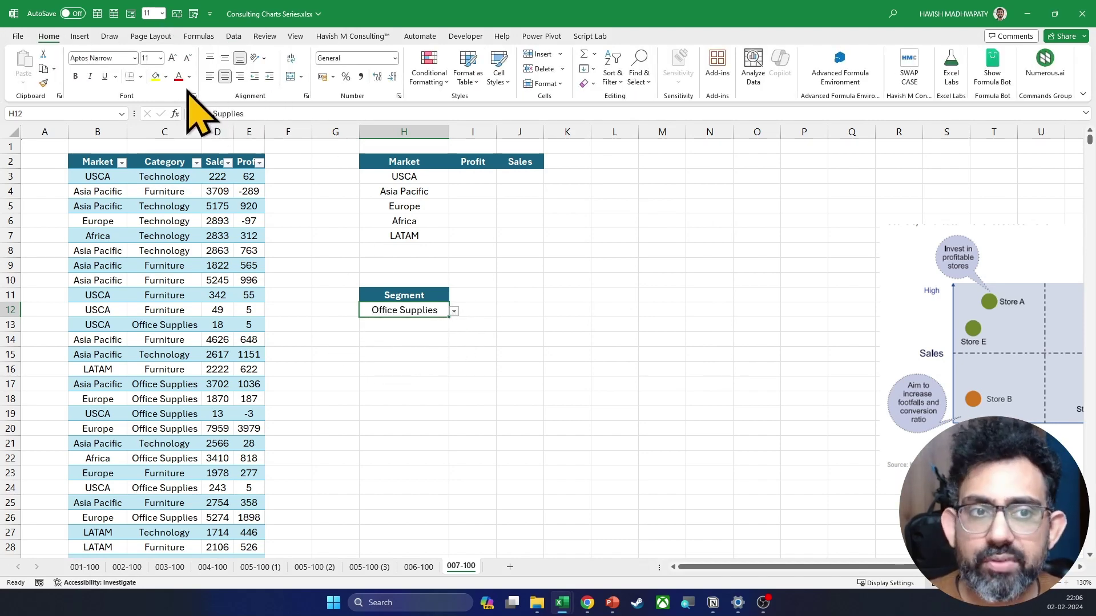
pyautogui.click(165, 77)
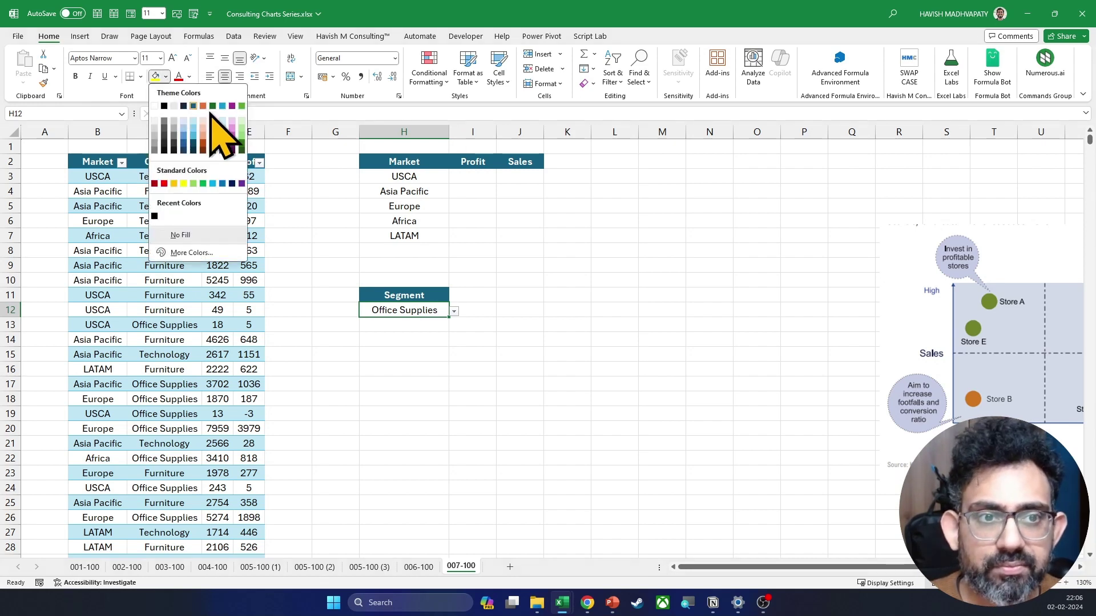
pyautogui.click(193, 120)
pyautogui.click(445, 265)
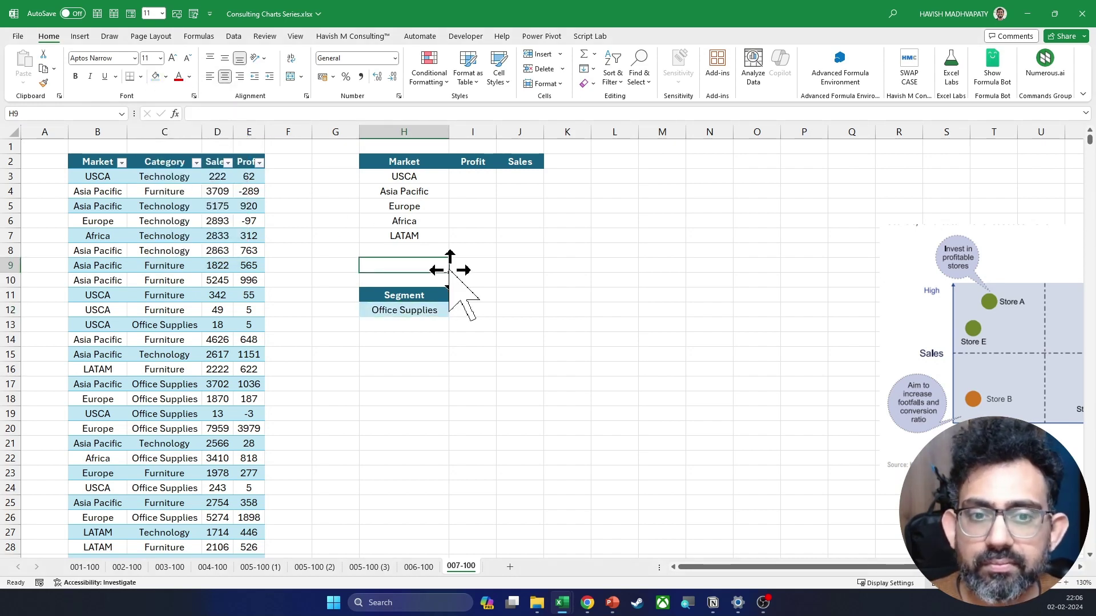
pyautogui.press('Down')
pyautogui.press('Down')
pyautogui.press('Down')
pyautogui.press('Right')
pyautogui.press('Up')
pyautogui.press('Up')
pyautogui.press('Up')
pyautogui.press('Up')
pyautogui.press('Up')
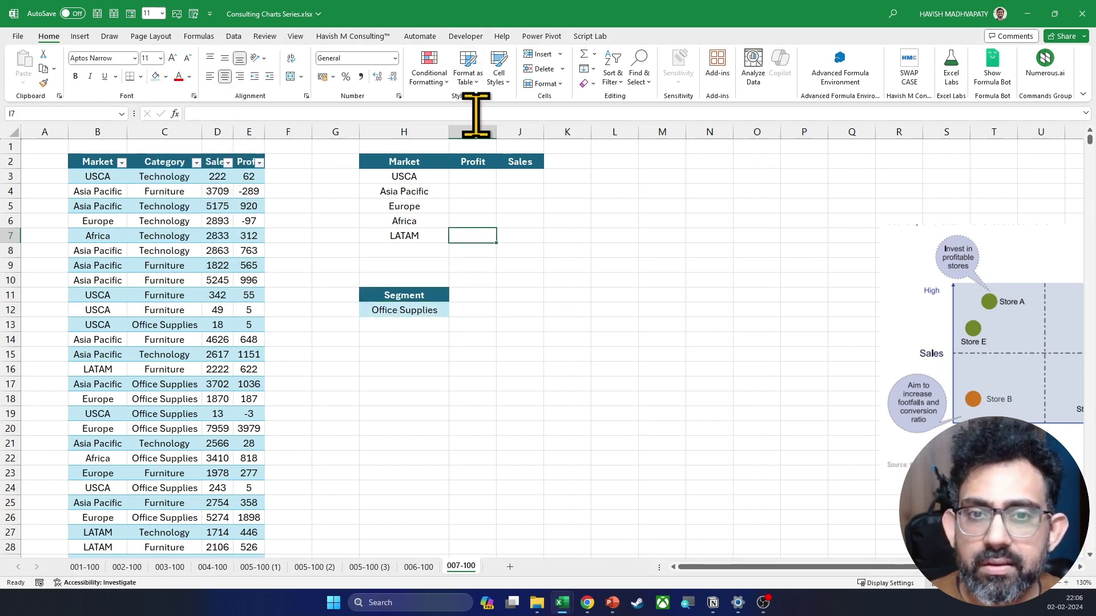
# Set the width of columns I and J to 20 and move the reference chart picture closer to the summary table
pyautogui.moveTo(474, 127); pyautogui.dragTo(512, 134)
pyautogui.hotkey('alt', 'h')
pyautogui.write('ow')
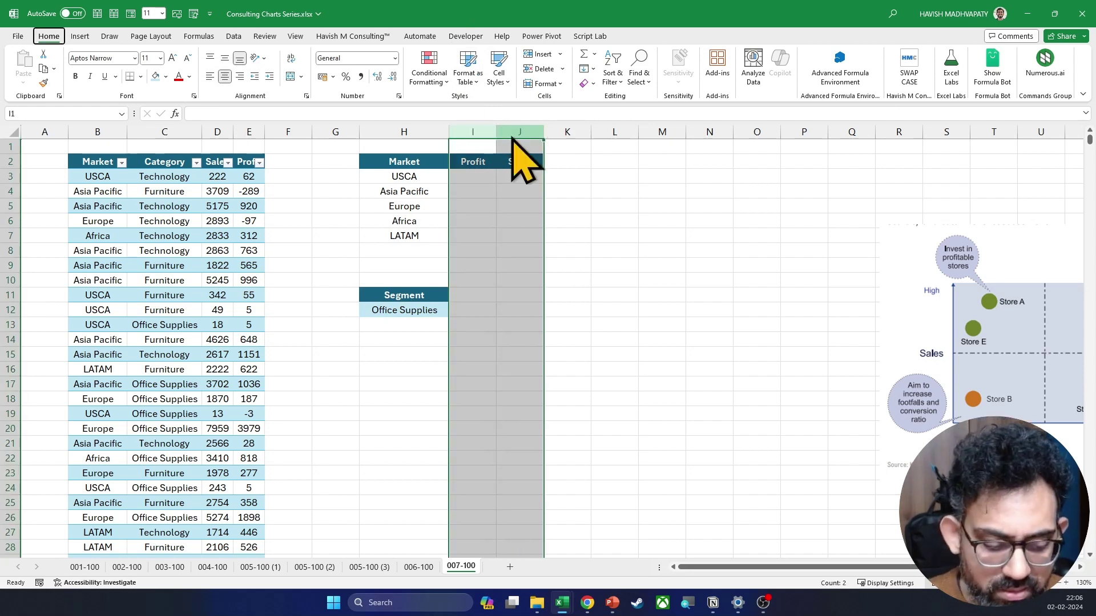
pyautogui.write('20')
pyautogui.press('Return')
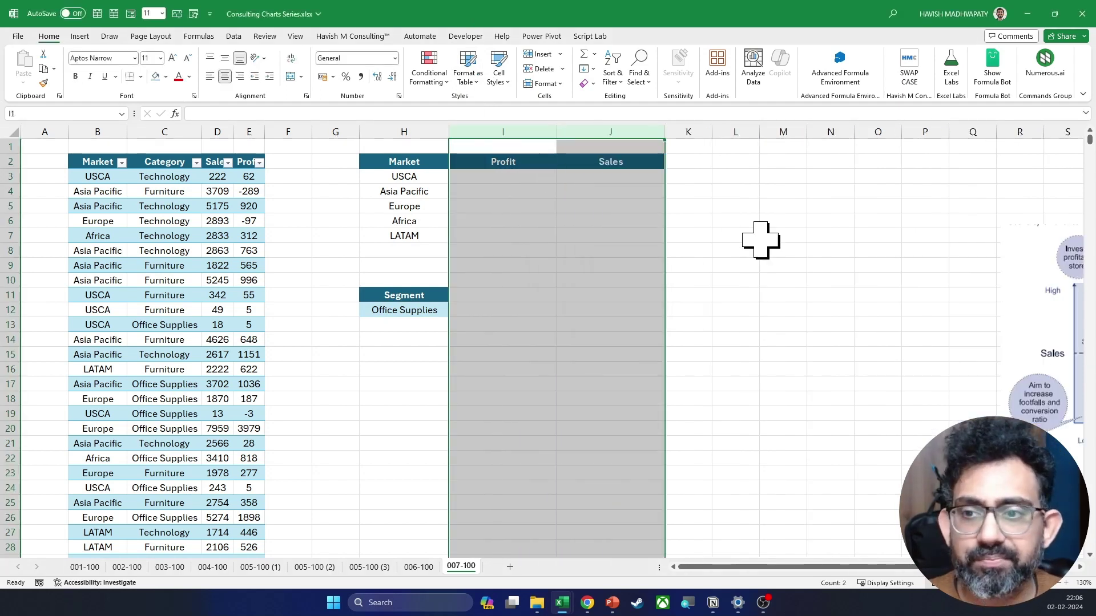
pyautogui.moveTo(1047, 288); pyautogui.dragTo(856, 289)
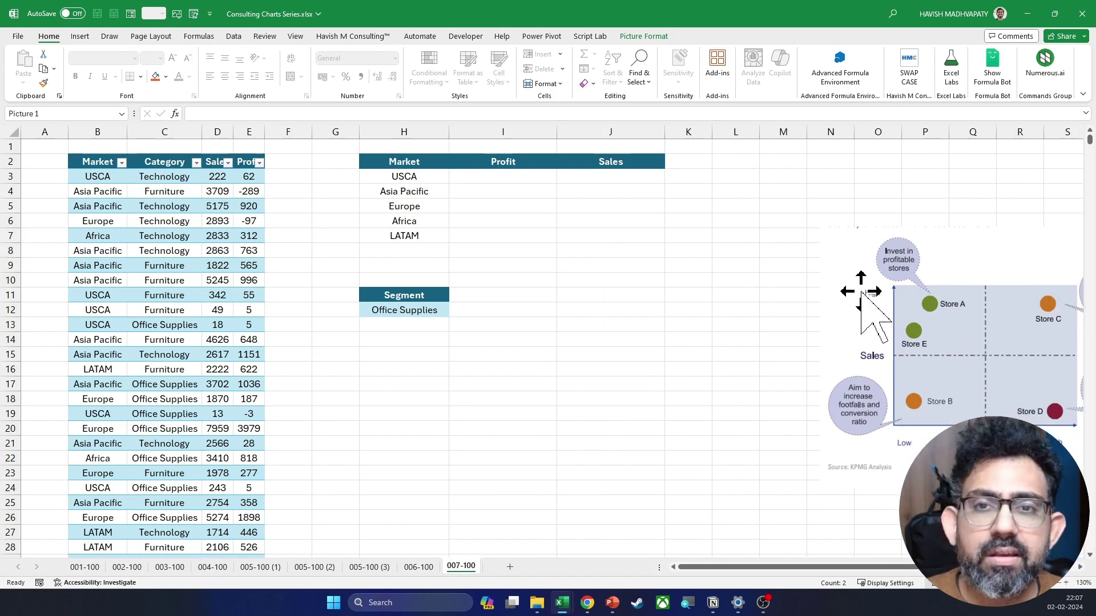
pyautogui.click(502, 194)
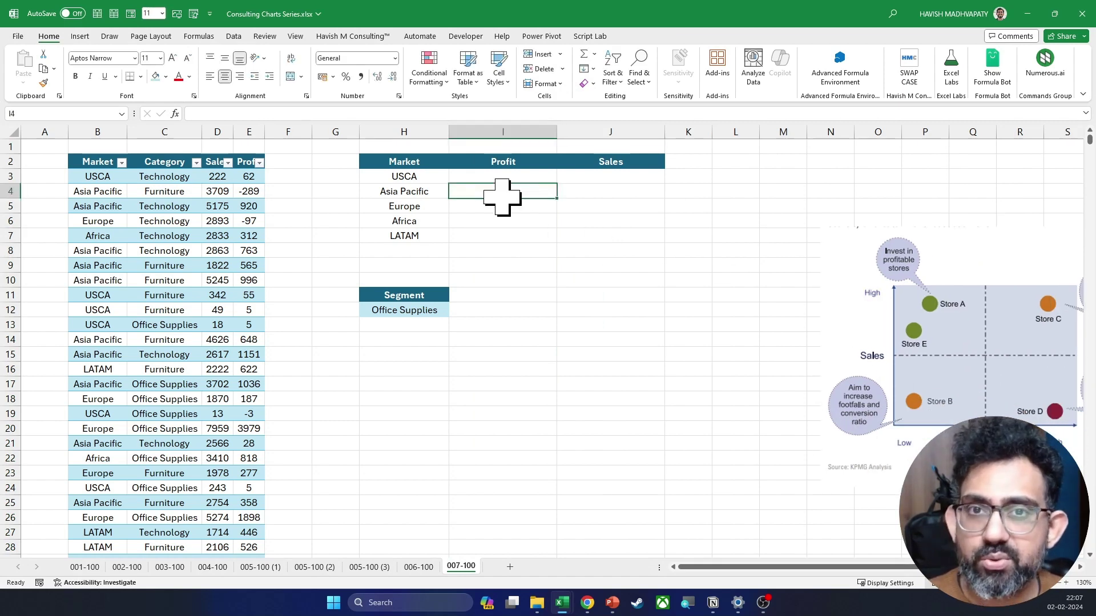
pyautogui.press('Up')
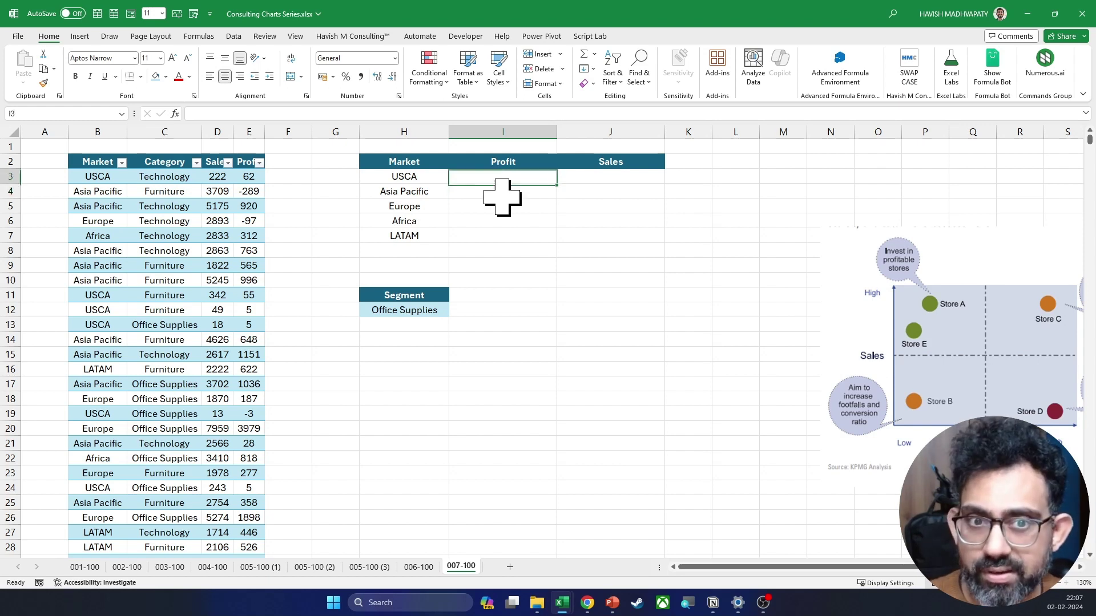
pyautogui.press('Left')
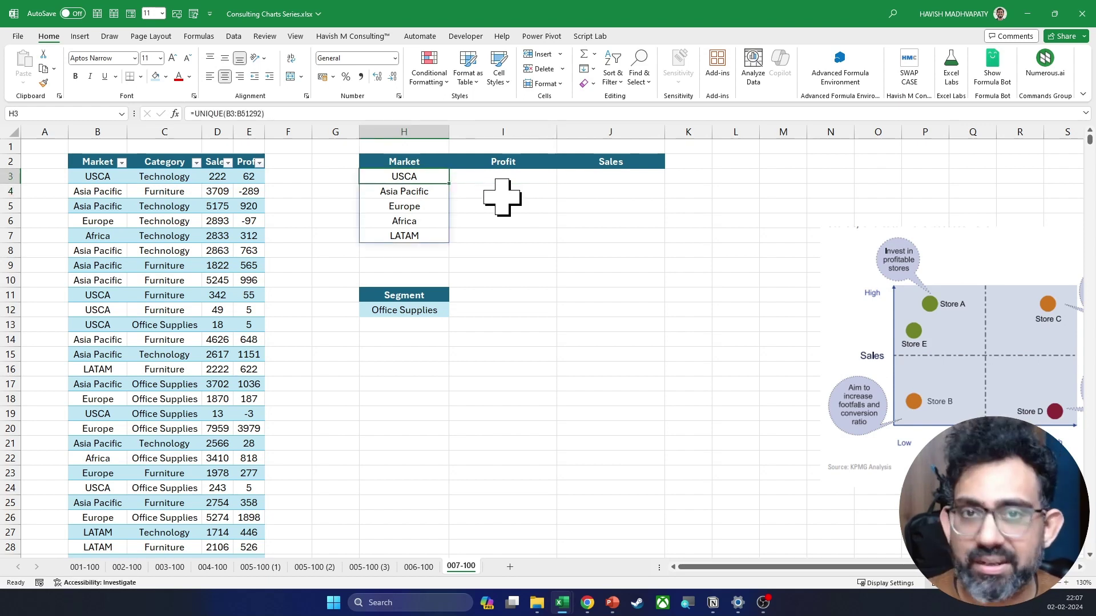
pyautogui.press('Right')
pyautogui.write('=SUMIF(')
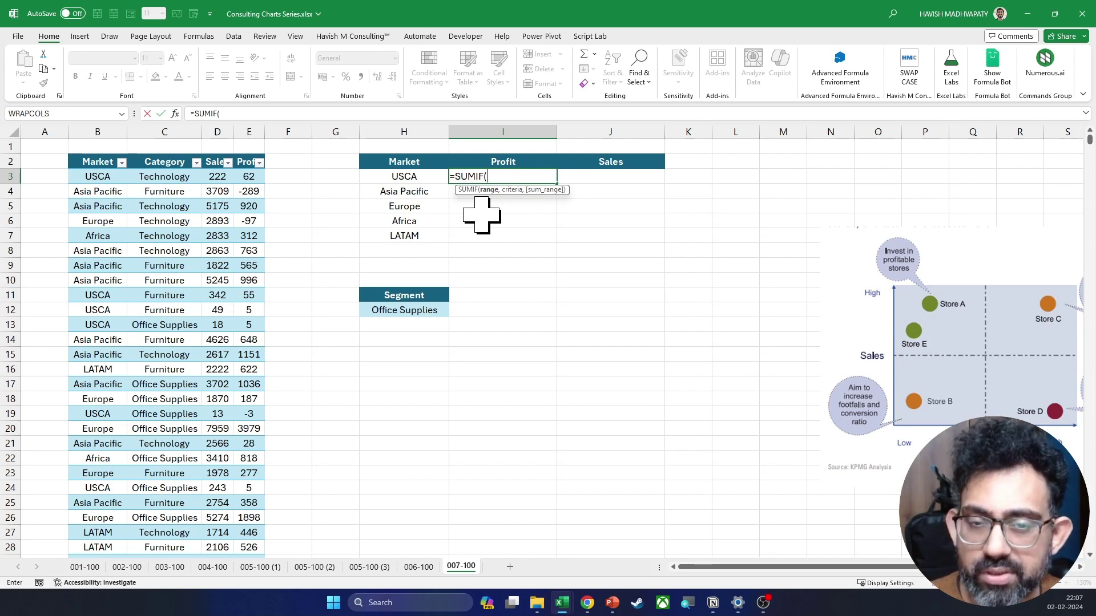
pyautogui.click(103, 130)
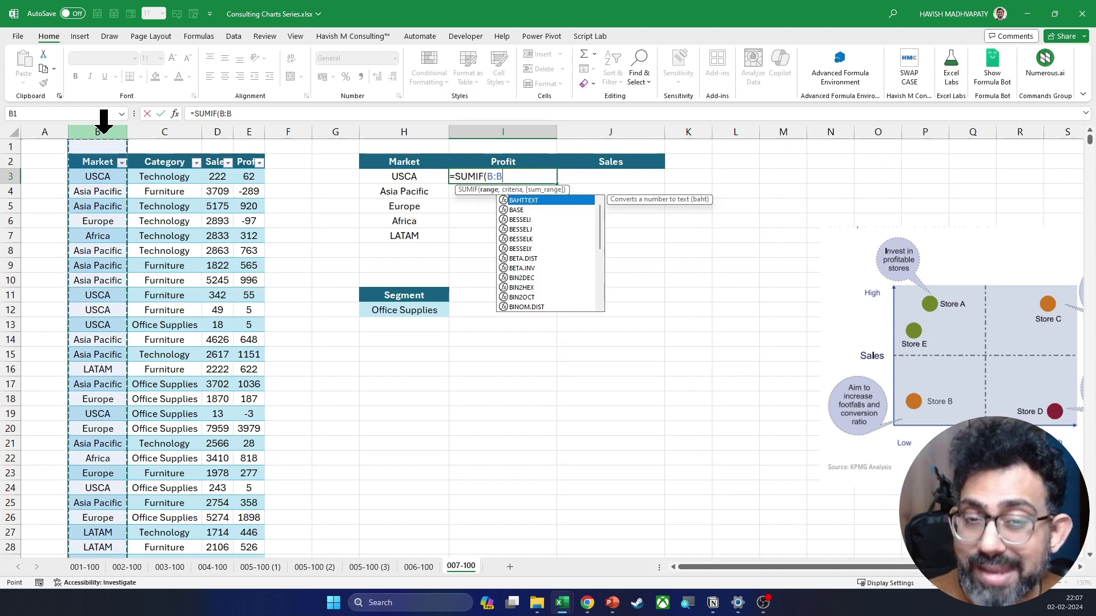
pyautogui.press('Escape')
pyautogui.press('Escape')
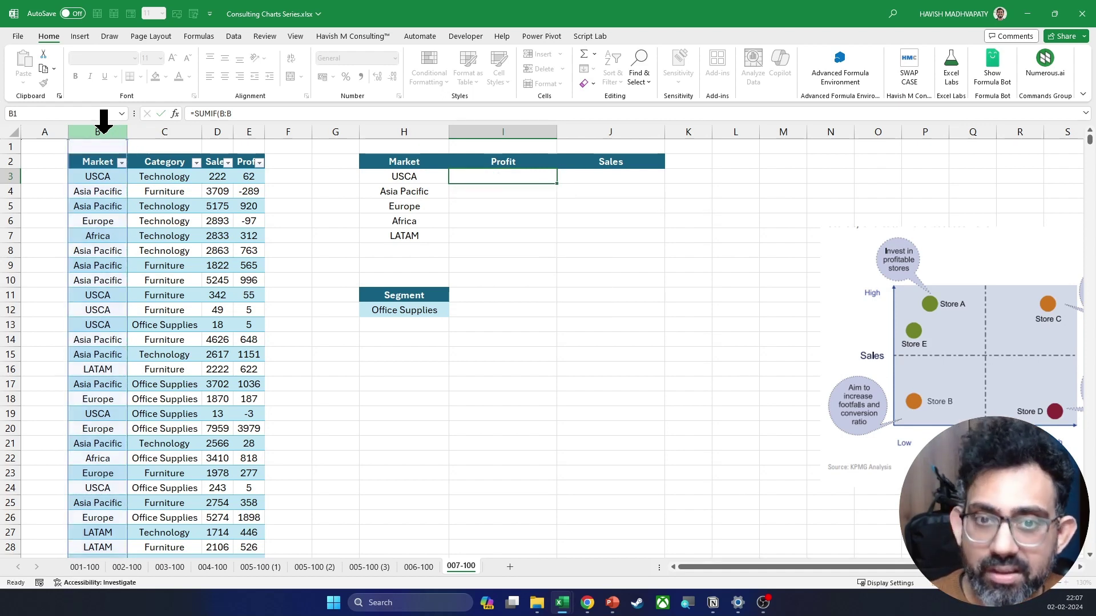
# Enter =SUMIFS(E:E, B:B, H3#, C:C, H12) in I3 to total profit for every market in the chosen category
pyautogui.write('=sumifs')
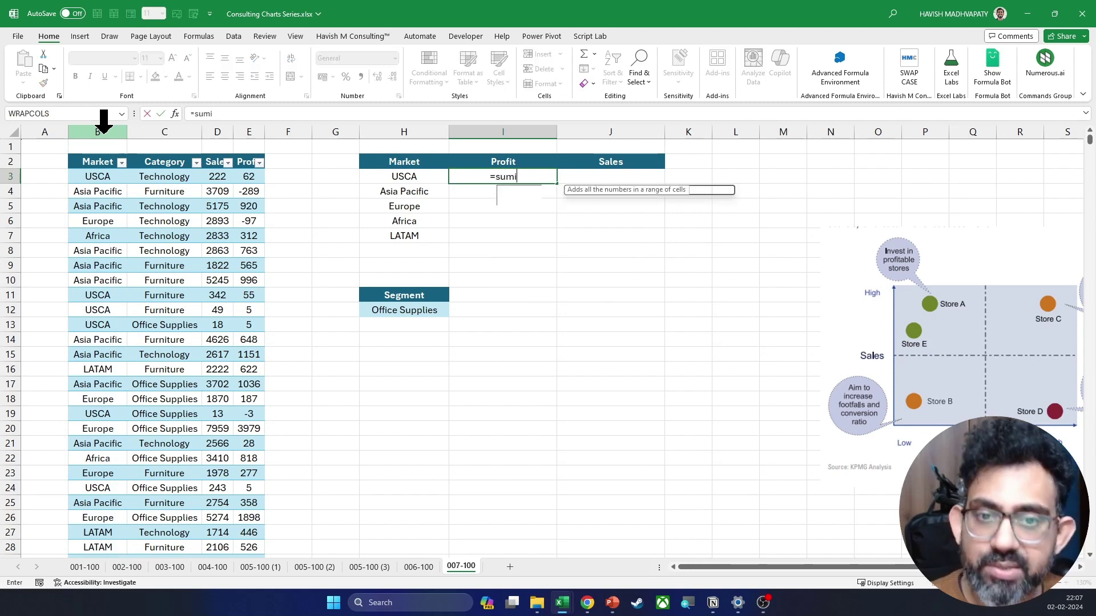
pyautogui.press('Tab')
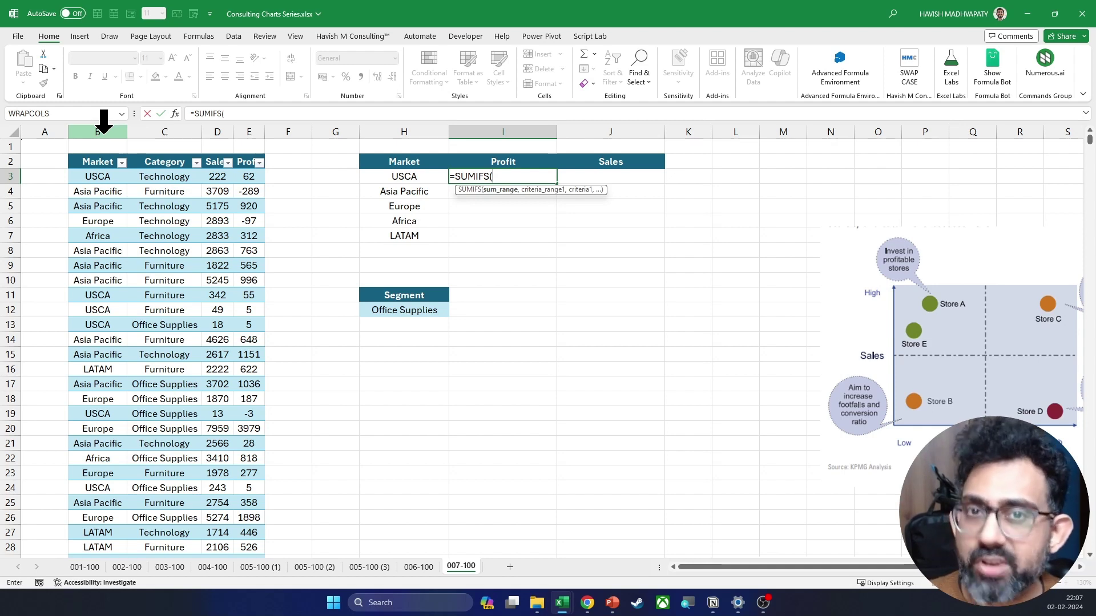
pyautogui.click(246, 122)
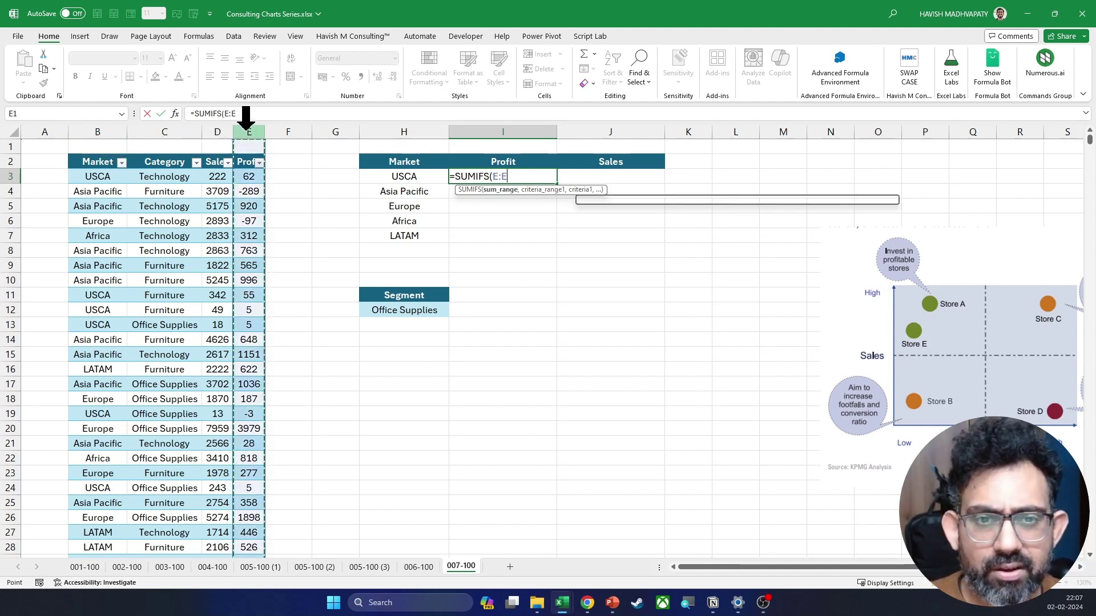
pyautogui.write(',')
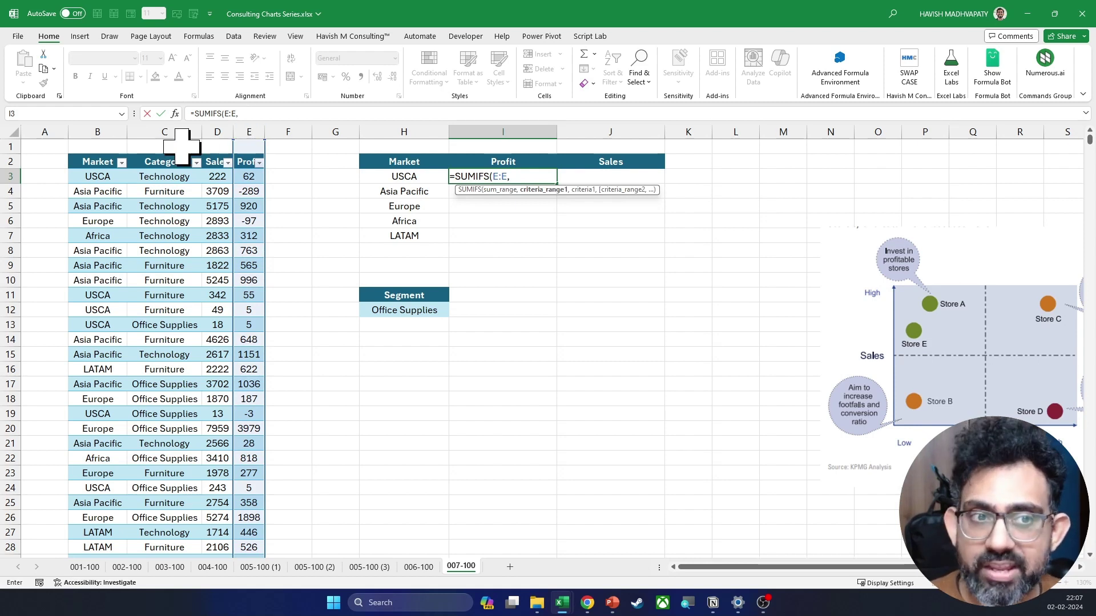
pyautogui.click(98, 132)
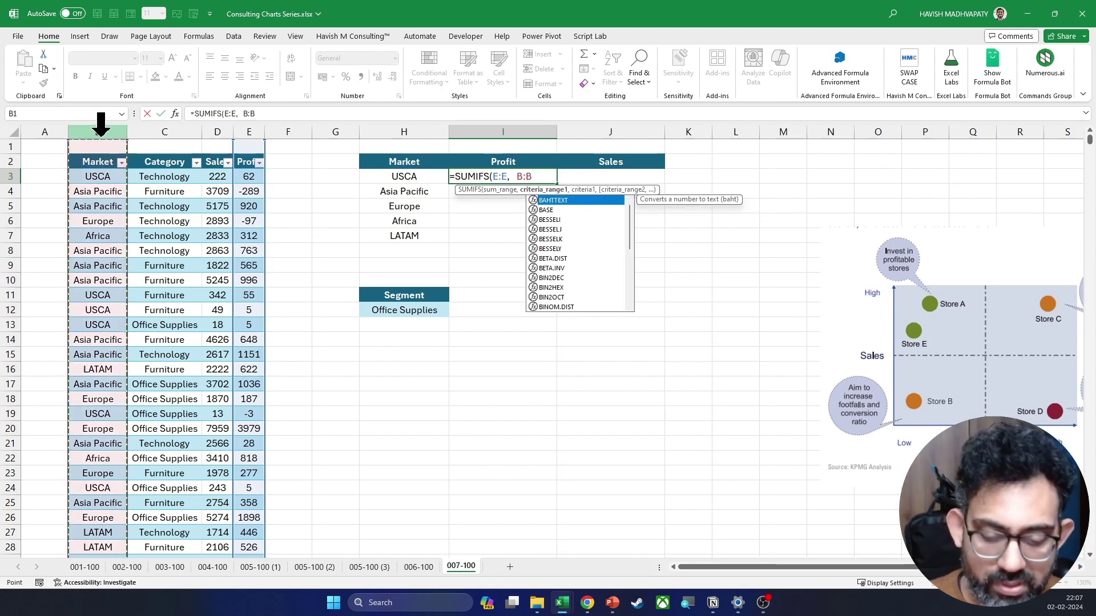
pyautogui.write(',')
pyautogui.click(429, 179)
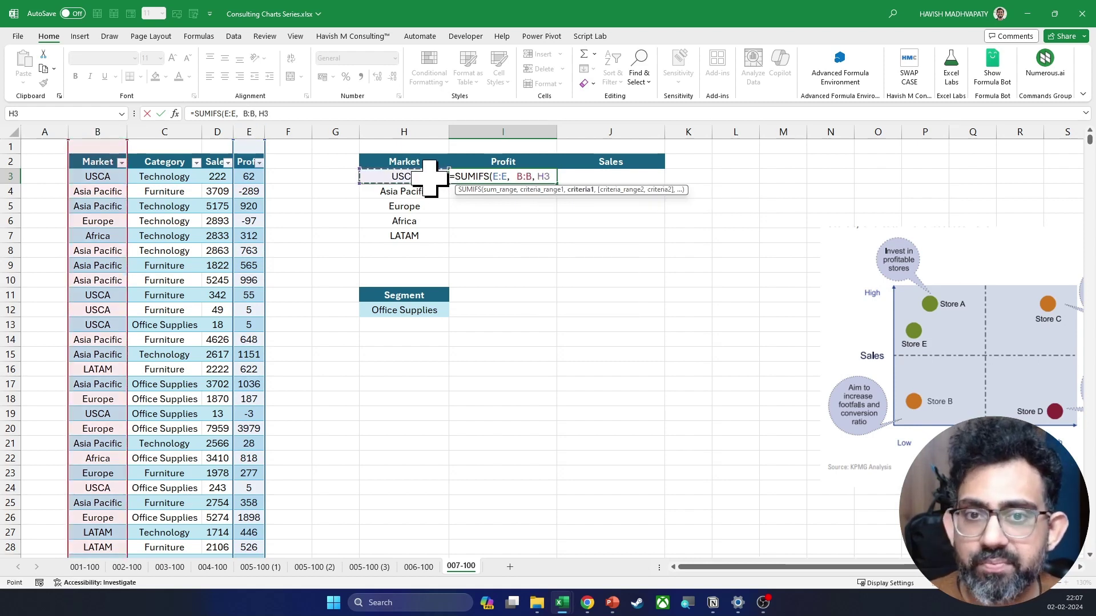
pyautogui.hotkey('ctrl', 'shift', 'Down')
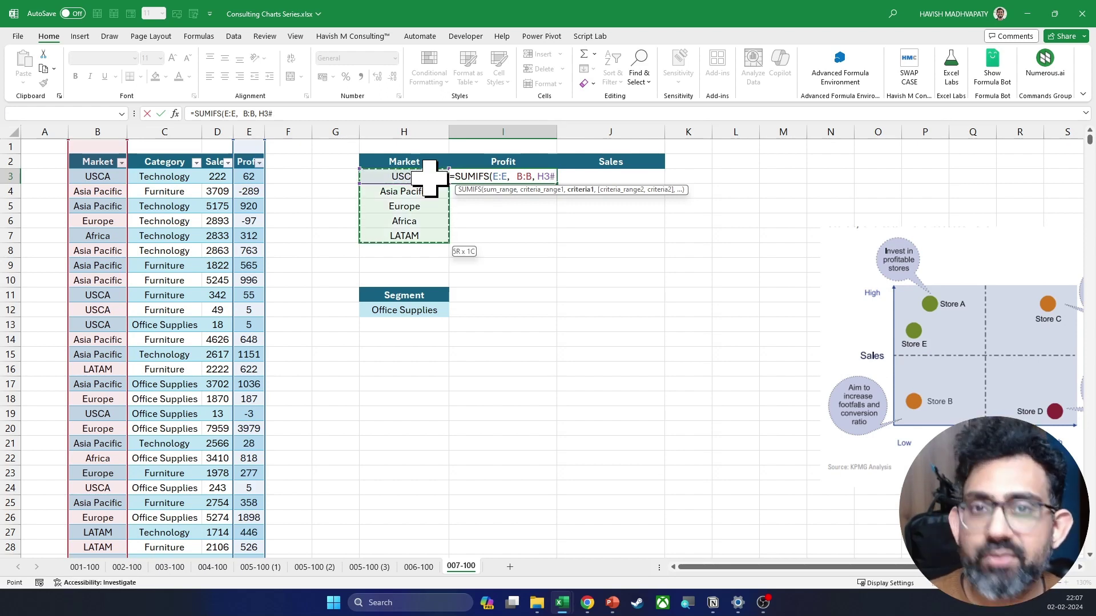
pyautogui.write(',')
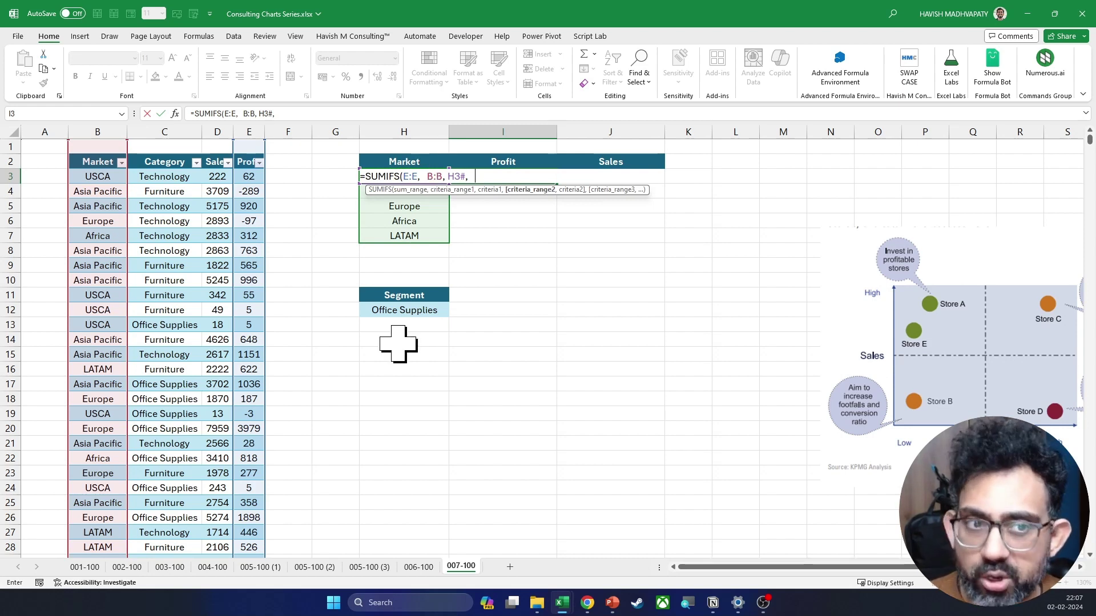
pyautogui.click(183, 122)
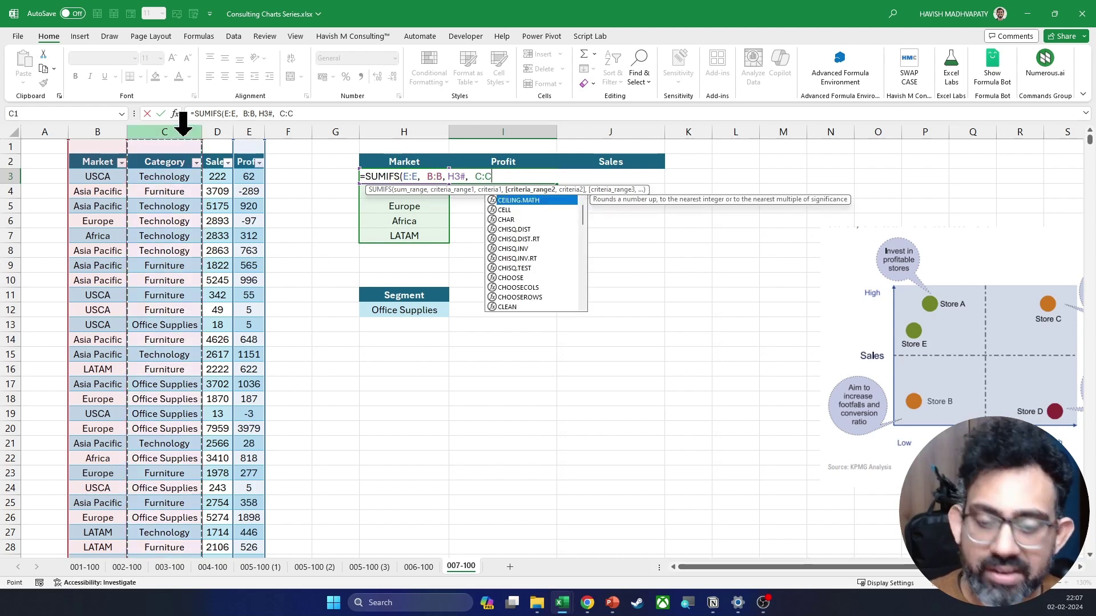
pyautogui.write(',')
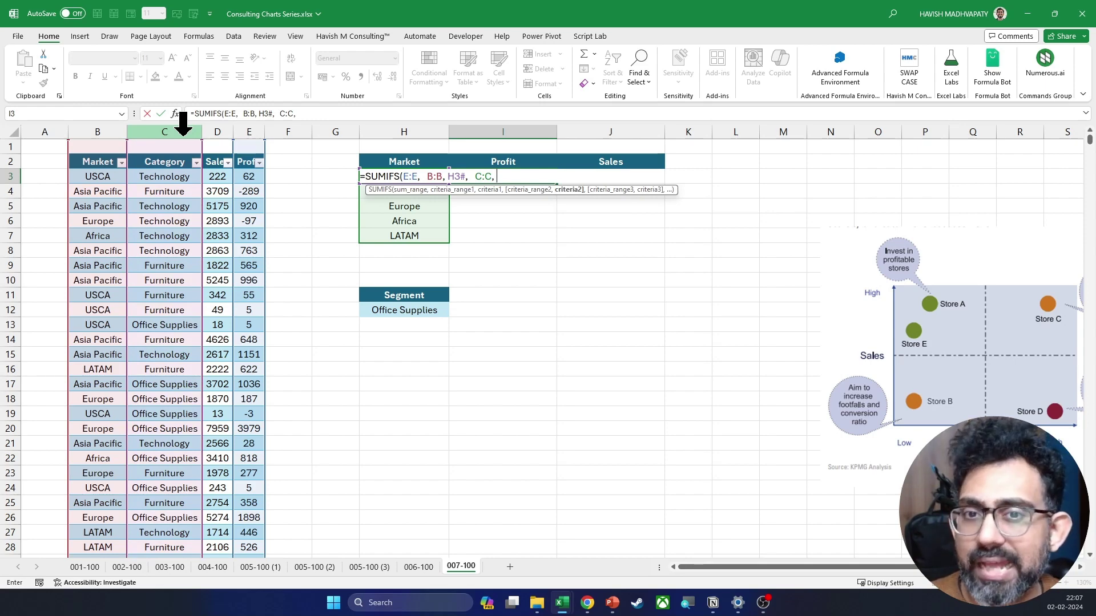
pyautogui.click(432, 314)
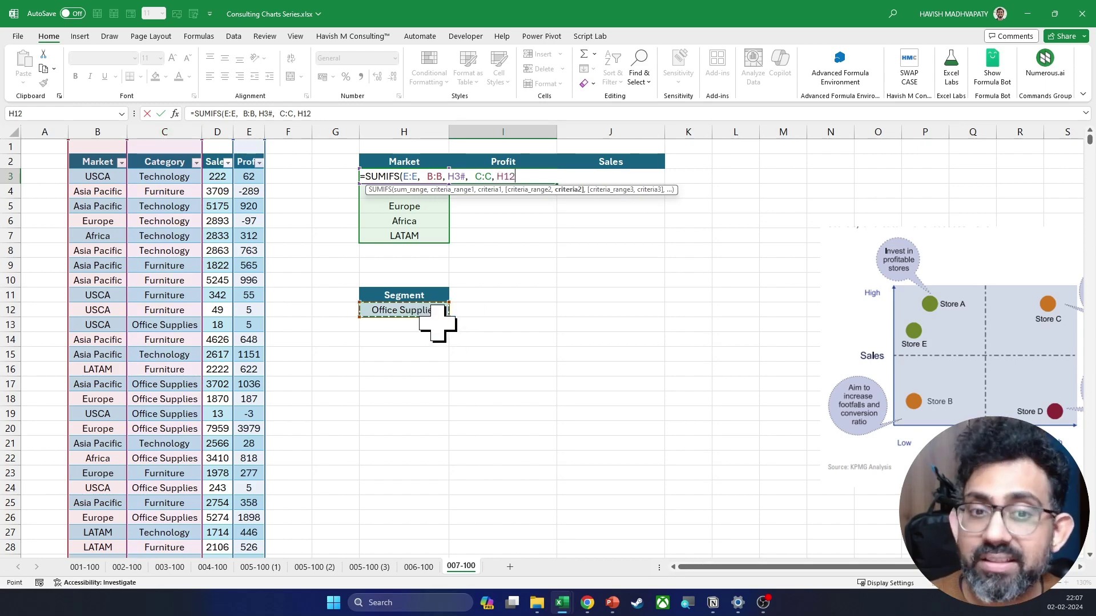
pyautogui.press('Return')
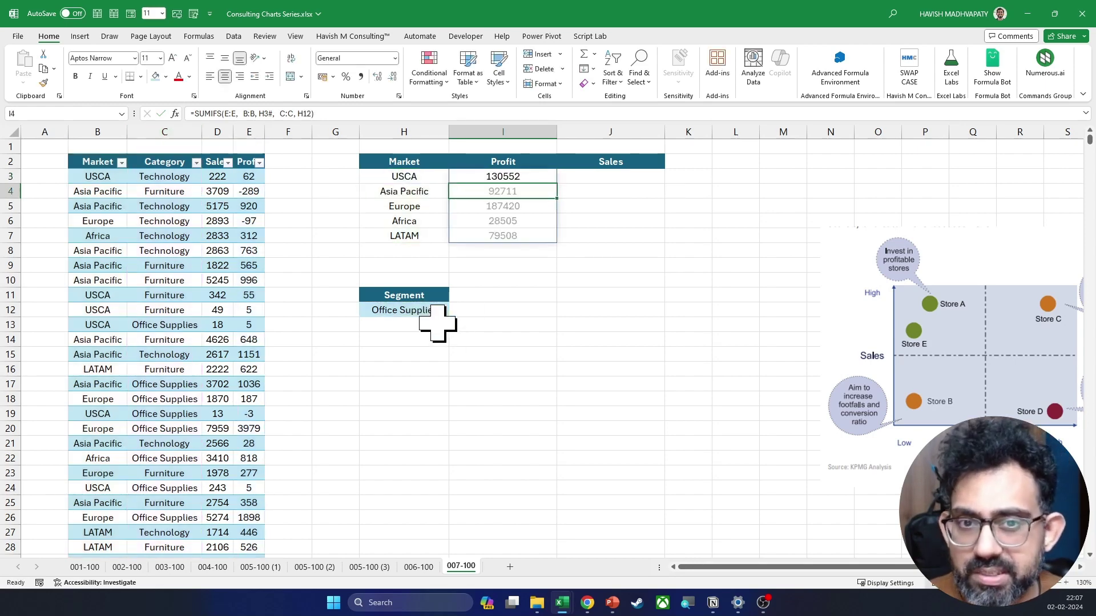
# Rename the header in H11 above the dropdown cell as Category
pyautogui.click(432, 315)
pyautogui.press('Up')
pyautogui.write('Ca')
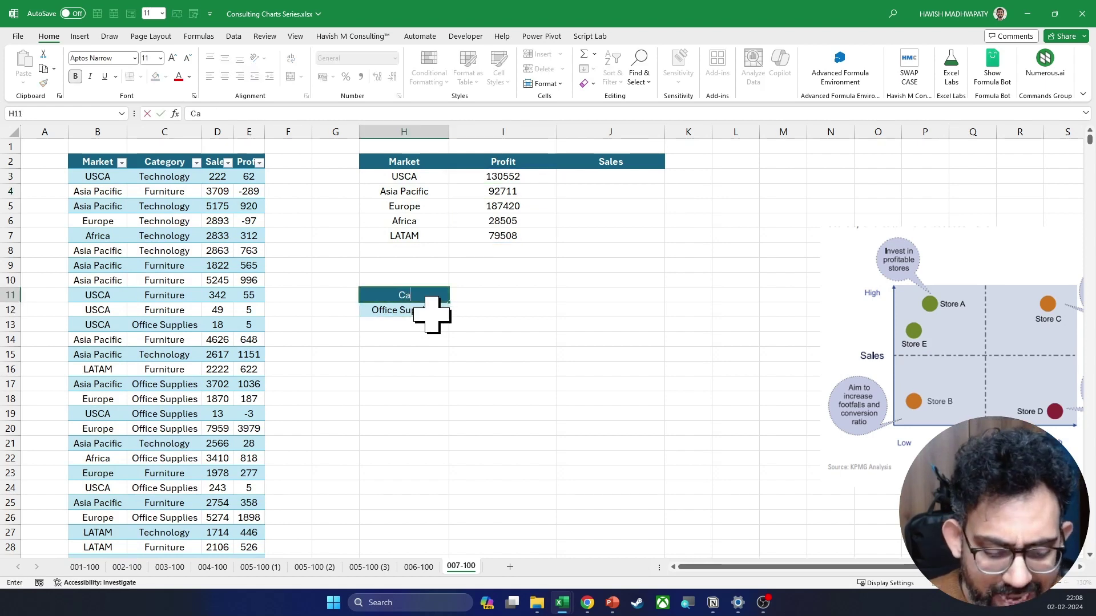
pyautogui.hotkey('ctrl', 'Return')
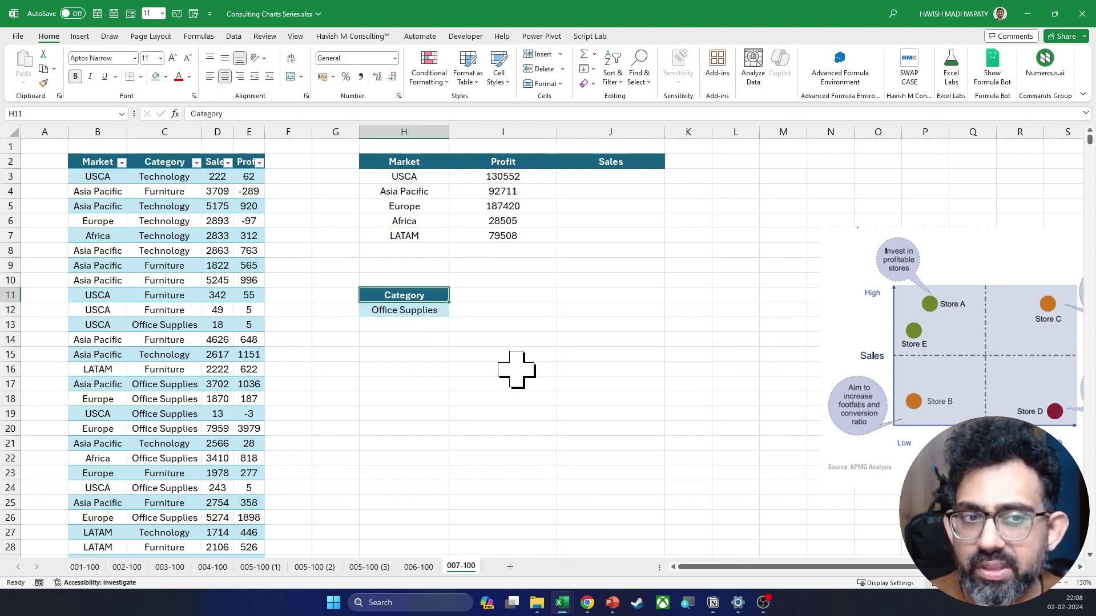
# Copy the text of the Profit formula in I3 into J3 under Sales, keeping its references unshifted
pyautogui.press('Right')
pyautogui.press('Up')
pyautogui.press('Up')
pyautogui.press('Up')
pyautogui.press('Up')
pyautogui.press('Up')
pyautogui.press('Up')
pyautogui.press('Up')
pyautogui.press('Up')
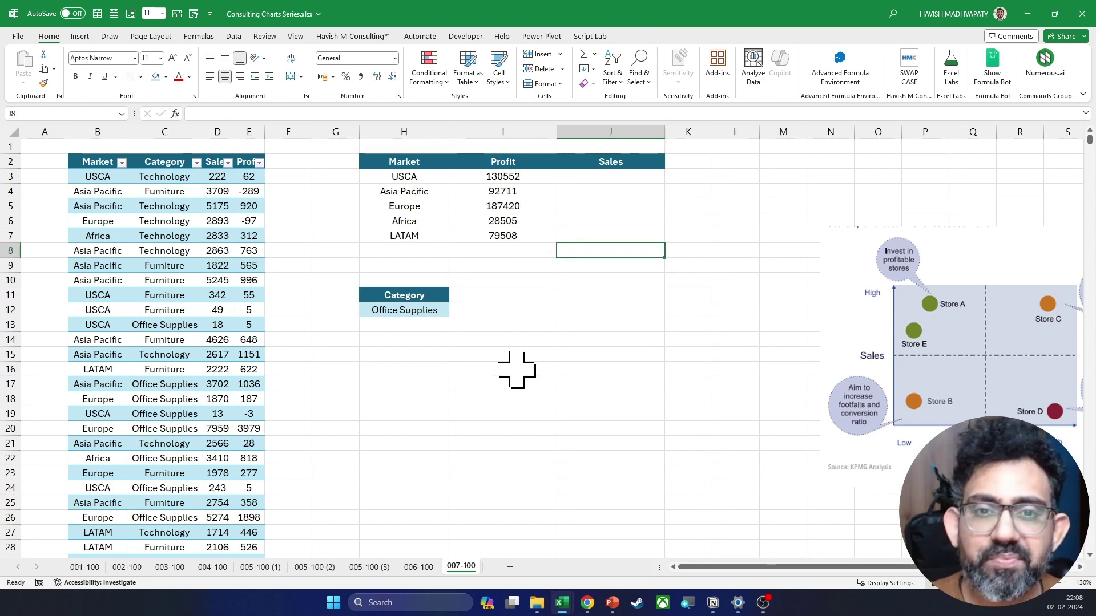
pyautogui.press('F2')
pyautogui.hotkey('ctrl', 'shift', 'Home')
pyautogui.hotkey('ctrl', 'c')
pyautogui.press('Tab')
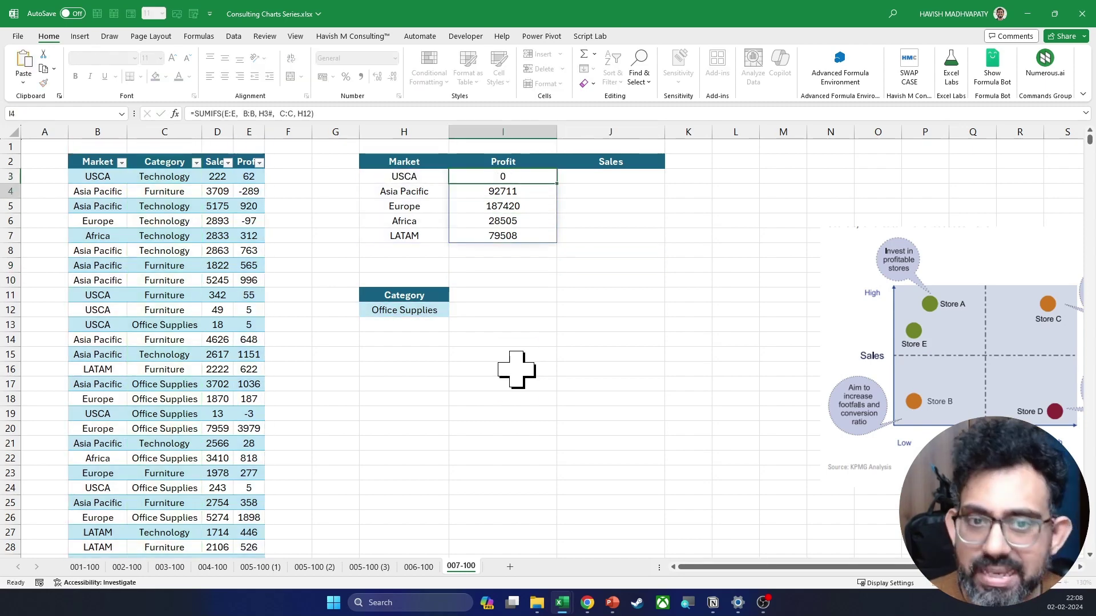
pyautogui.press('F2')
pyautogui.hotkey('ctrl', 'v')
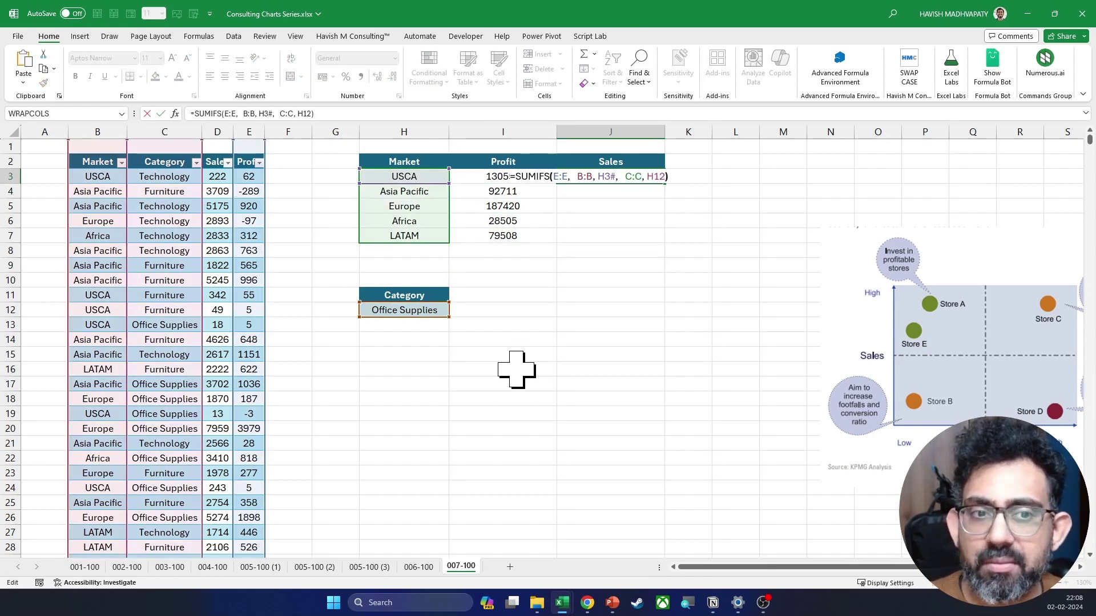
# Change the sum range of the J3 formula to D:D so it totals sales by market, and commit it
pyautogui.press('Left')
pyautogui.press('Left')
pyautogui.press('Left')
pyautogui.press('Left')
pyautogui.press('Left')
pyautogui.press('Left')
pyautogui.press('Left')
pyautogui.press('Left')
pyautogui.press('Left')
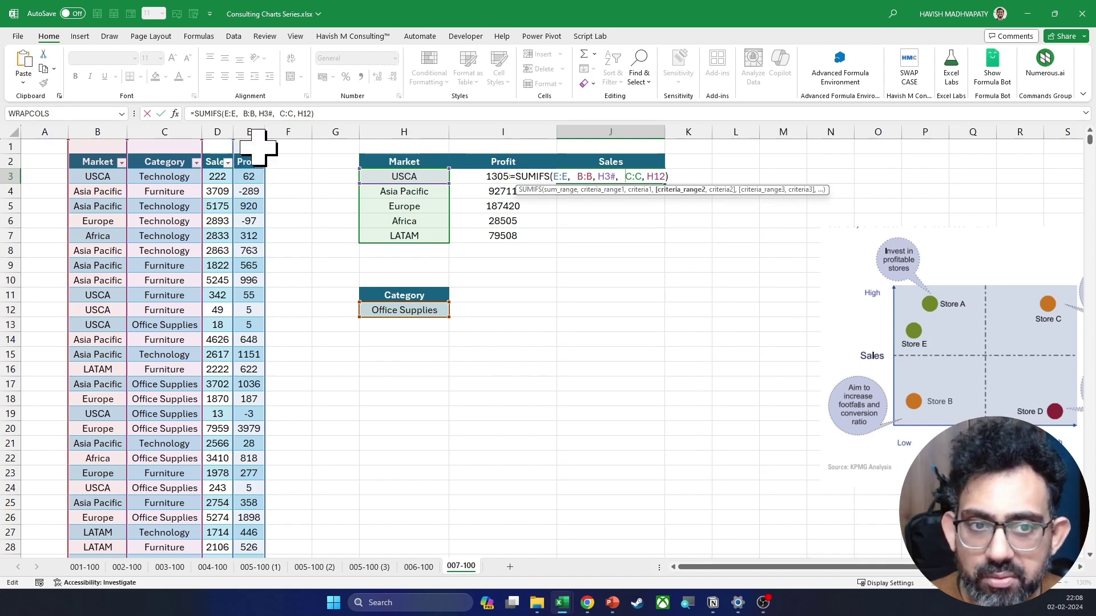
pyautogui.moveTo(257, 147); pyautogui.dragTo(217, 145)
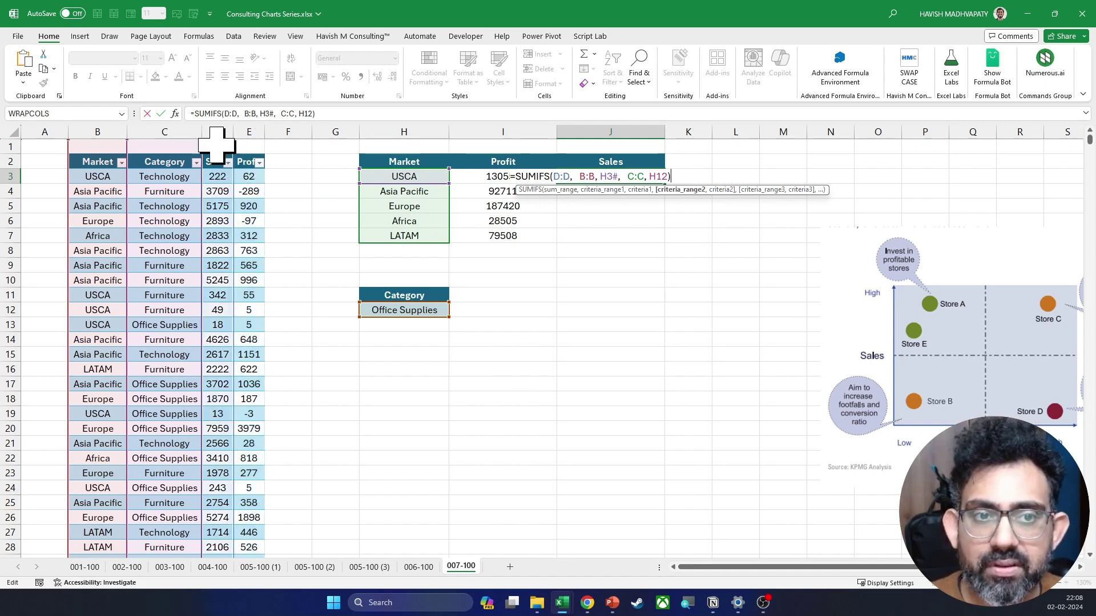
pyautogui.hotkey('ctrl', 'Return')
pyautogui.press('Left')
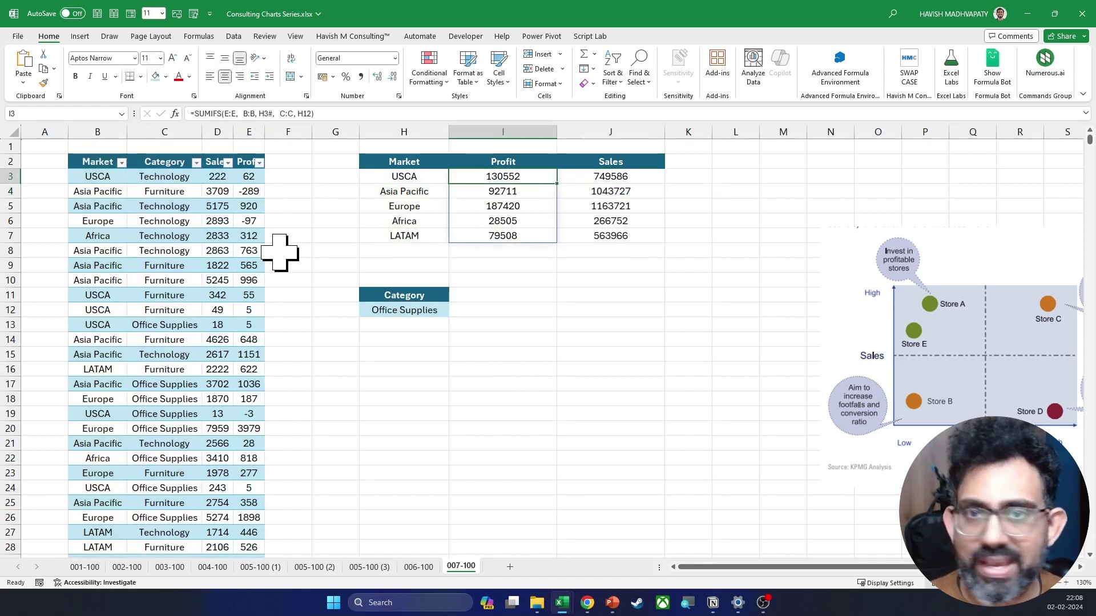
# Test the category dropdown in H12 by switching it to Furniture and back to Office Supplies
pyautogui.click(417, 313)
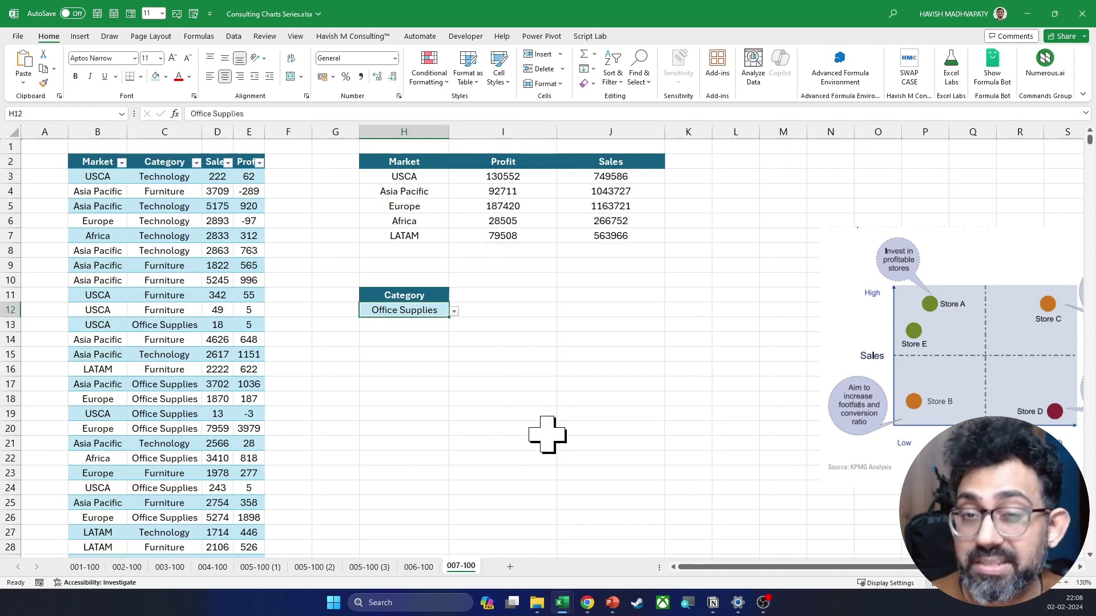
pyautogui.hotkey('alt', 'Down')
pyautogui.press('Up')
pyautogui.press('Return')
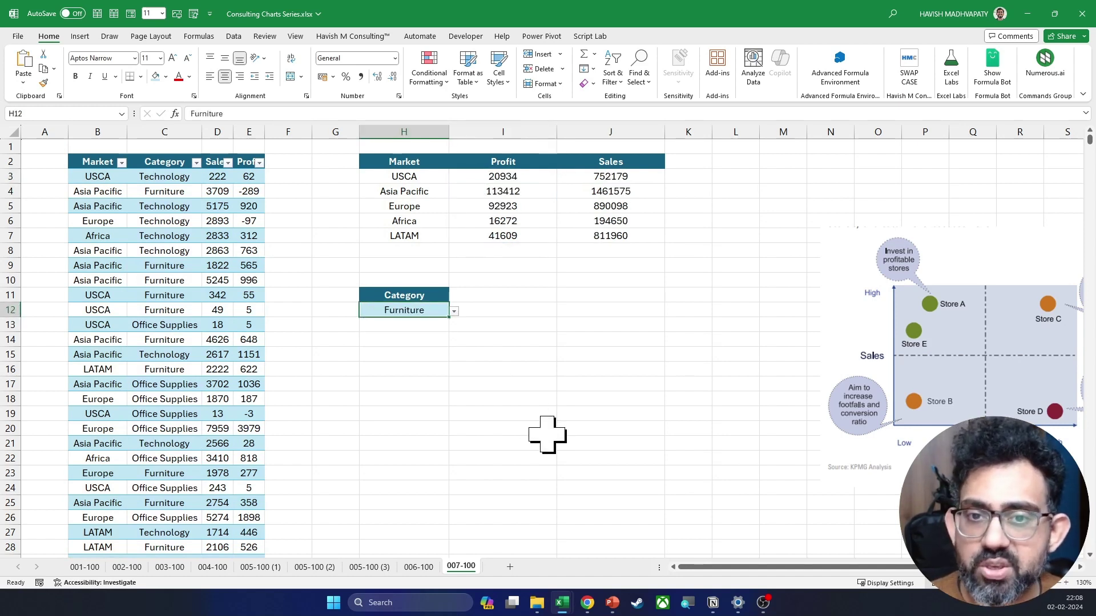
pyautogui.hotkey('alt', 'Down')
pyautogui.press('Return')
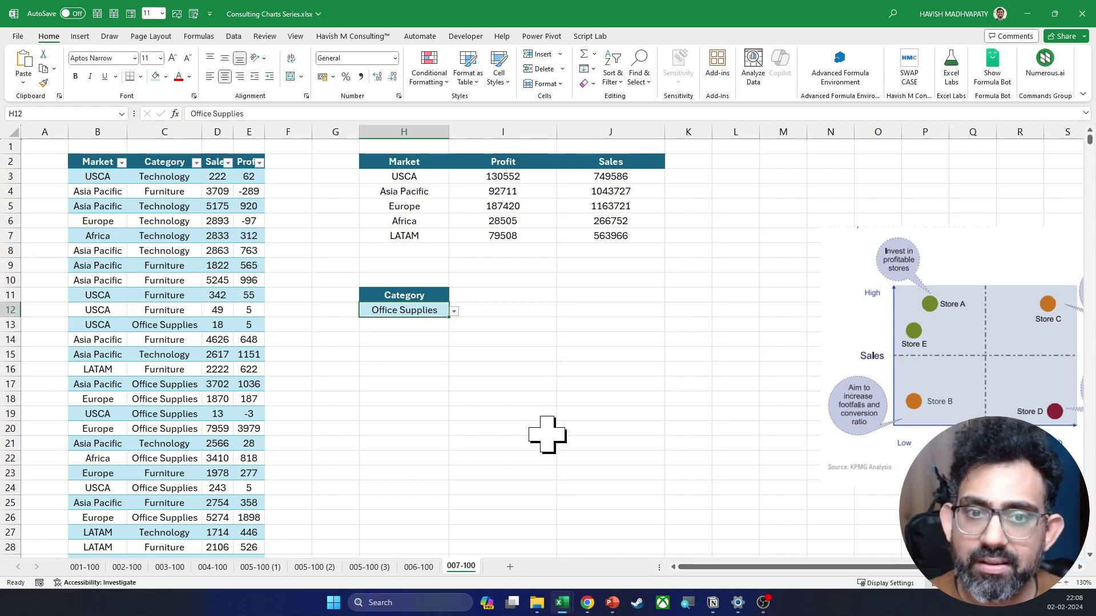
# Hide the ribbon, and copy the summary table's Sales column with its header from column J into column K
pyautogui.hotkey('ctrl', 'shift', 'F1')
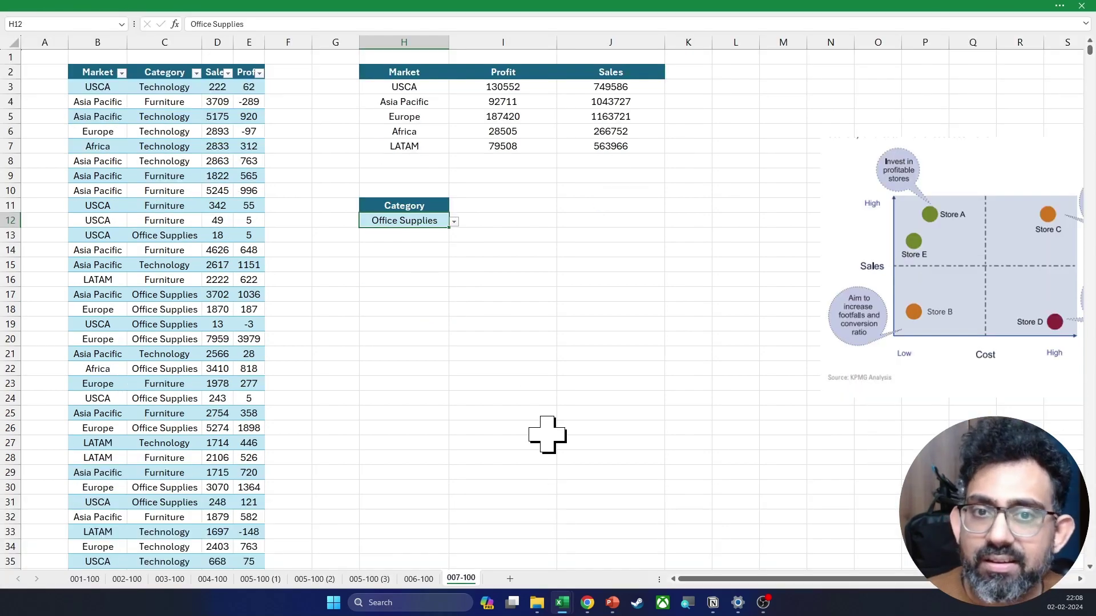
pyautogui.click(618, 121)
pyautogui.press('Up')
pyautogui.press('Up')
pyautogui.press('Up')
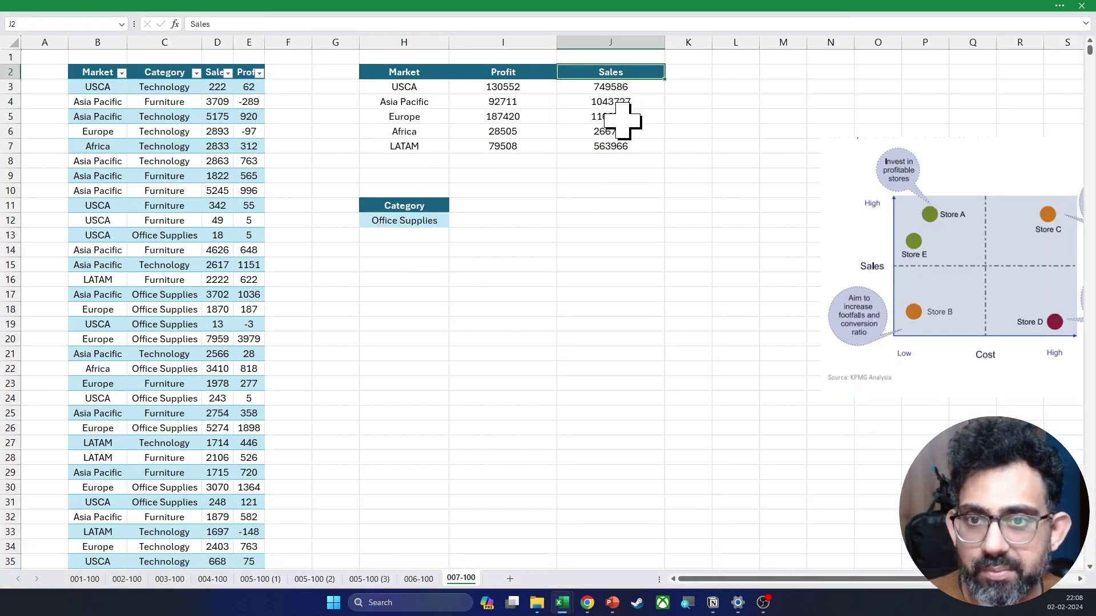
pyautogui.hotkey('ctrl', 'shift', 'Down')
pyautogui.hotkey('ctrl', 'c')
pyautogui.press('Right')
pyautogui.hotkey('ctrl', 'v')
pyautogui.press('Down')
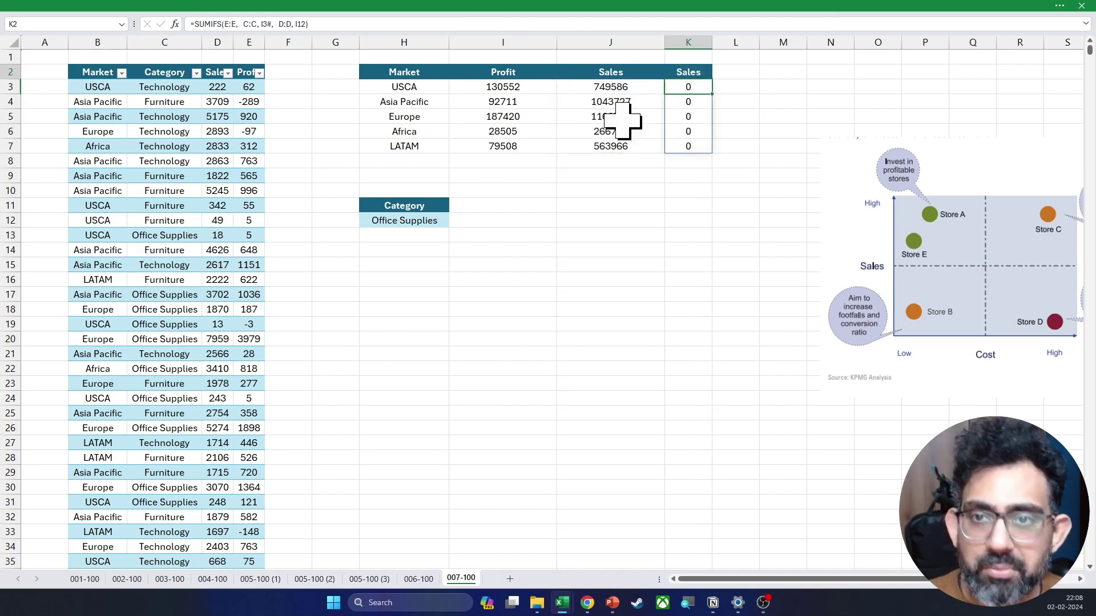
# Rename the header in K2 as PM
pyautogui.press('Up')
pyautogui.write('PM')
pyautogui.press('Return')
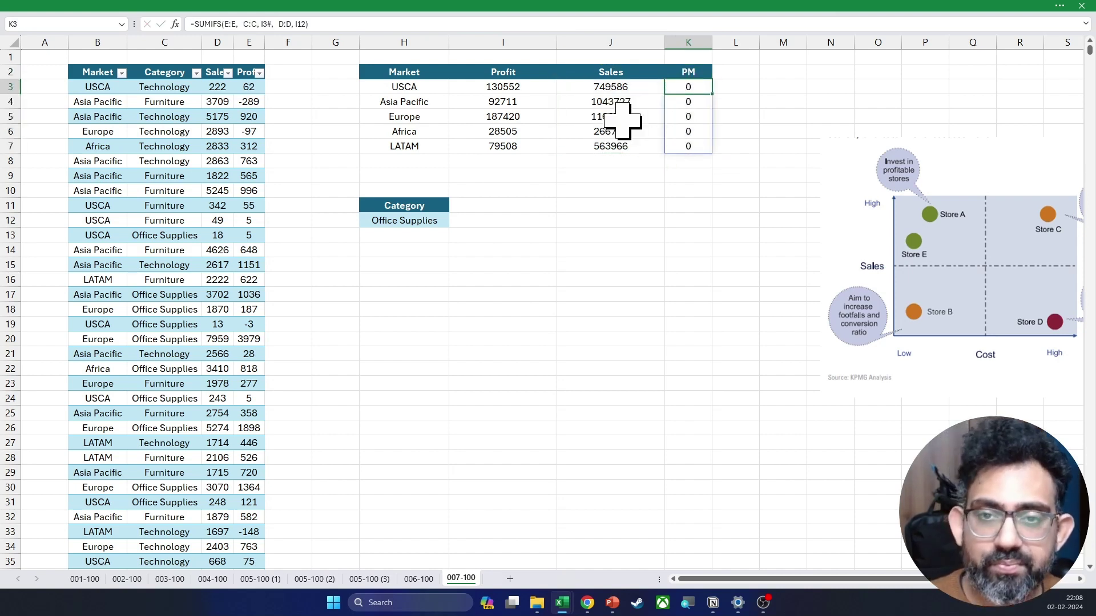
# Enter =I3#/J3# in K3 to calculate the profit margin for every market
pyautogui.write('=')
pyautogui.press('Left')
pyautogui.press('Left')
pyautogui.write('#')
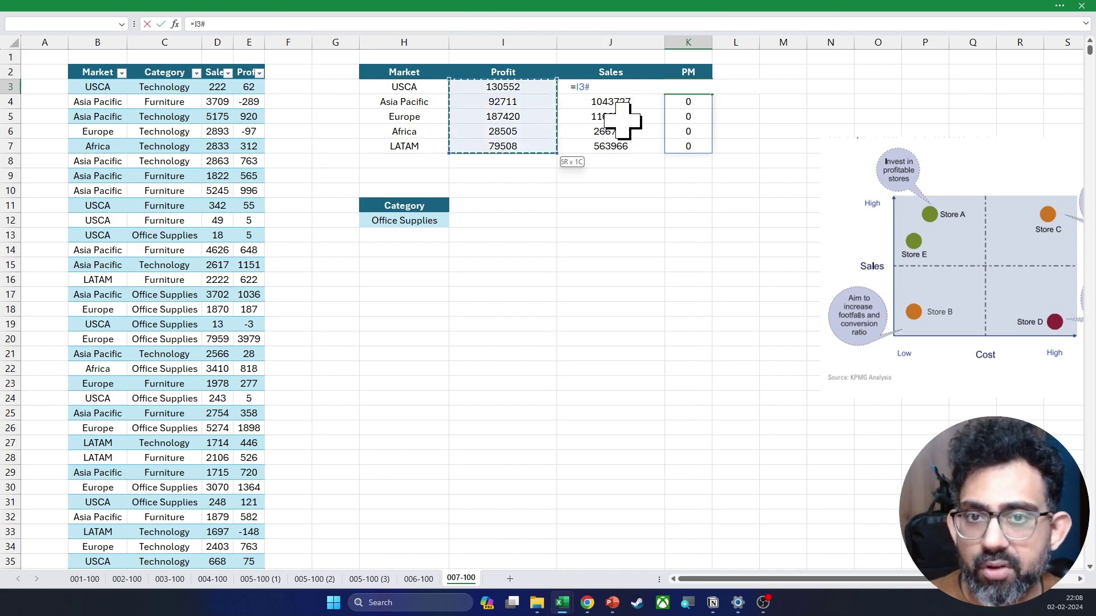
pyautogui.write('/')
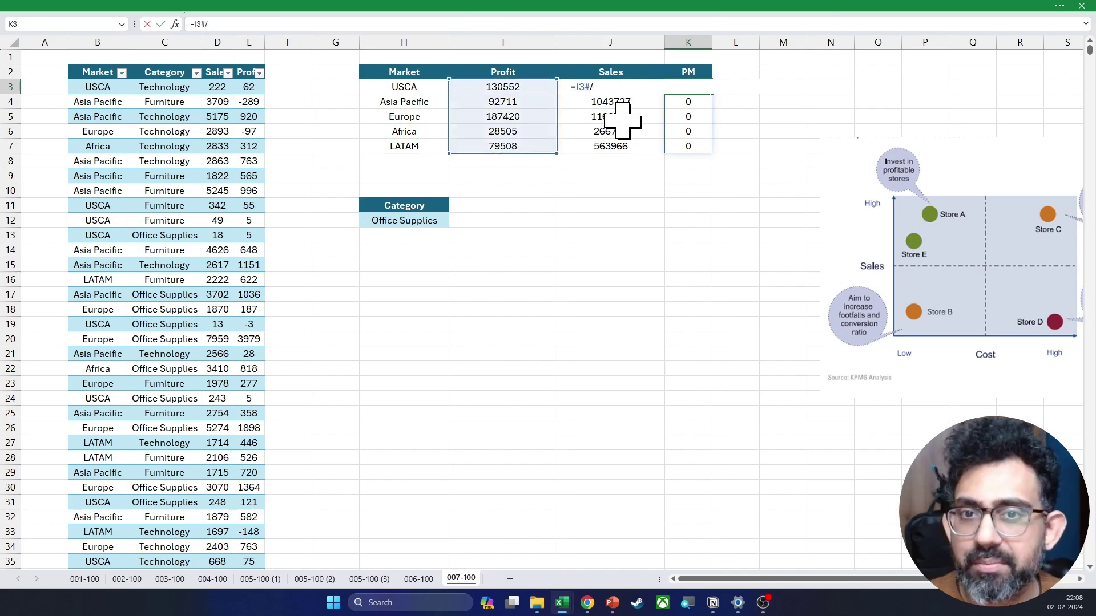
pyautogui.press('Left')
pyautogui.write('#')
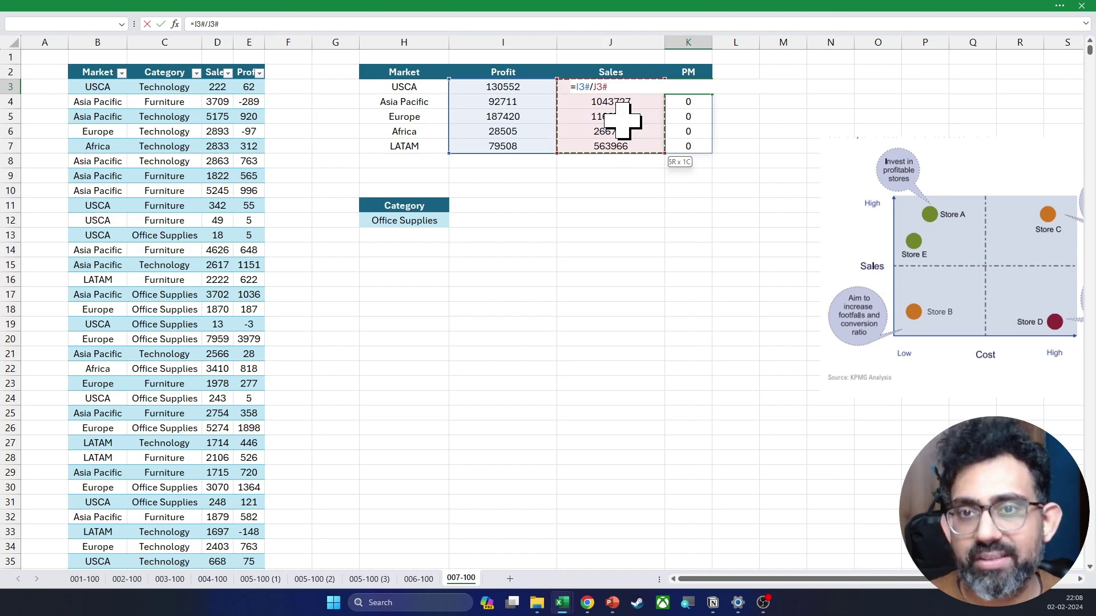
pyautogui.press('Return')
# Format the profit margins in K3:K7 as percentages with two decimal places
pyautogui.press('Up')
pyautogui.hotkey('ctrl', 'shift', 'Down')
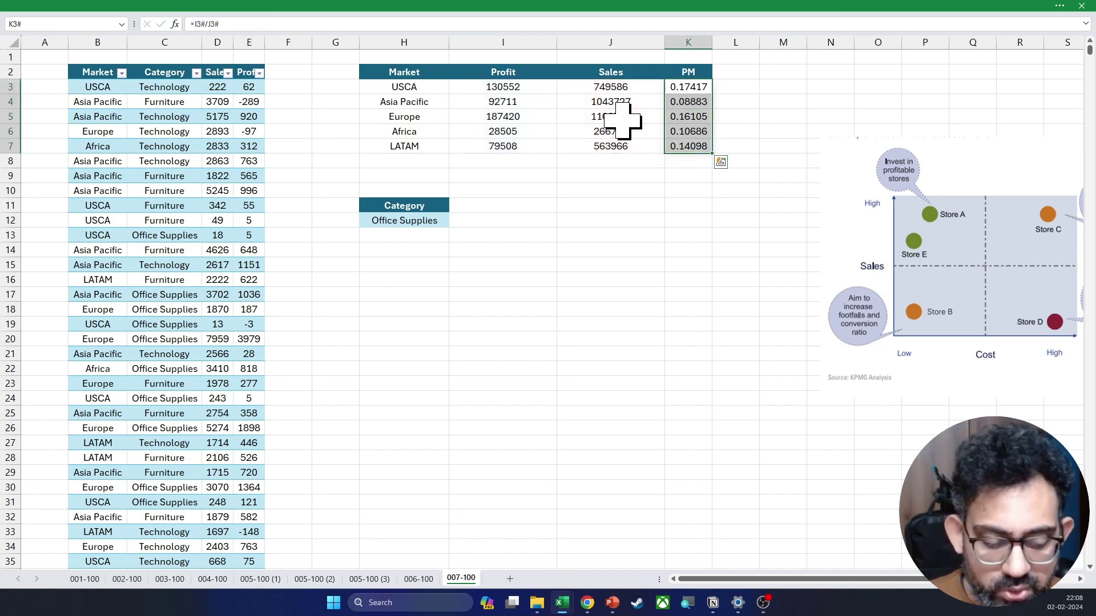
pyautogui.hotkey('ctrl', 'shift', '5')
pyautogui.press('alt')
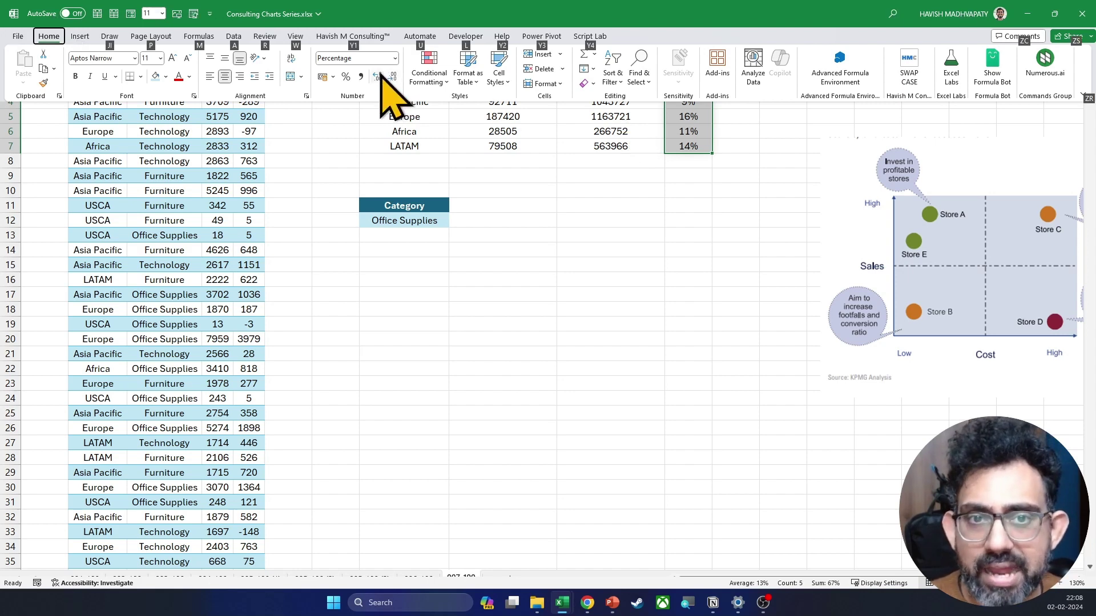
pyautogui.click(377, 76)
pyautogui.click(377, 76)
pyautogui.click(706, 138)
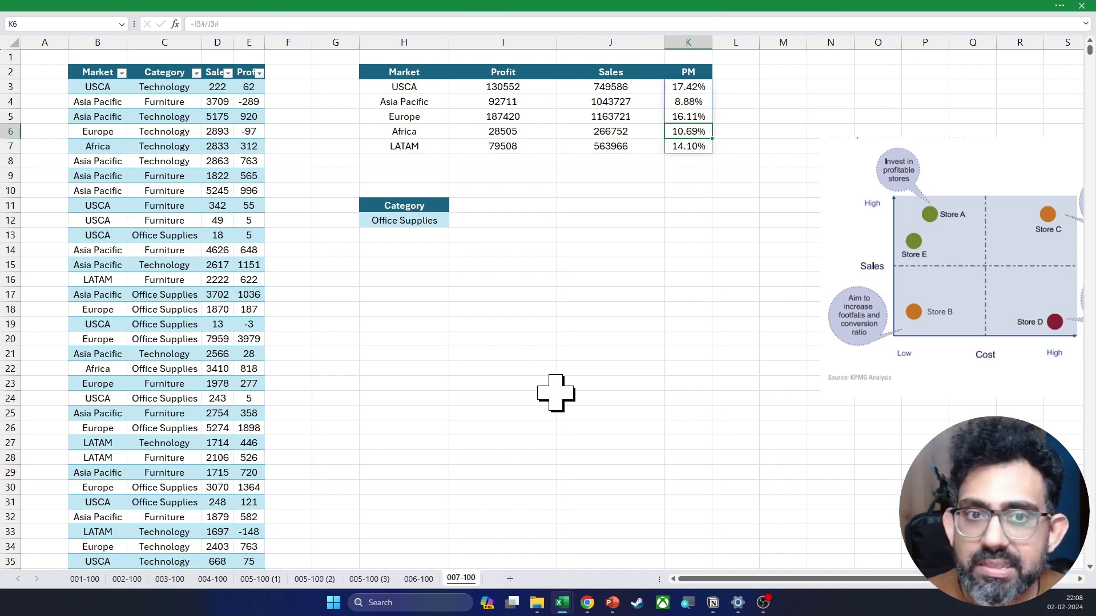
# Restore the ribbon and insert an XY Bubble chart from the market summary table H2:K7, picking the single-series Sales variant
pyautogui.moveTo(406, 73); pyautogui.dragTo(671, 146)
pyautogui.hotkey('ctrl', 'shift', 'F1')
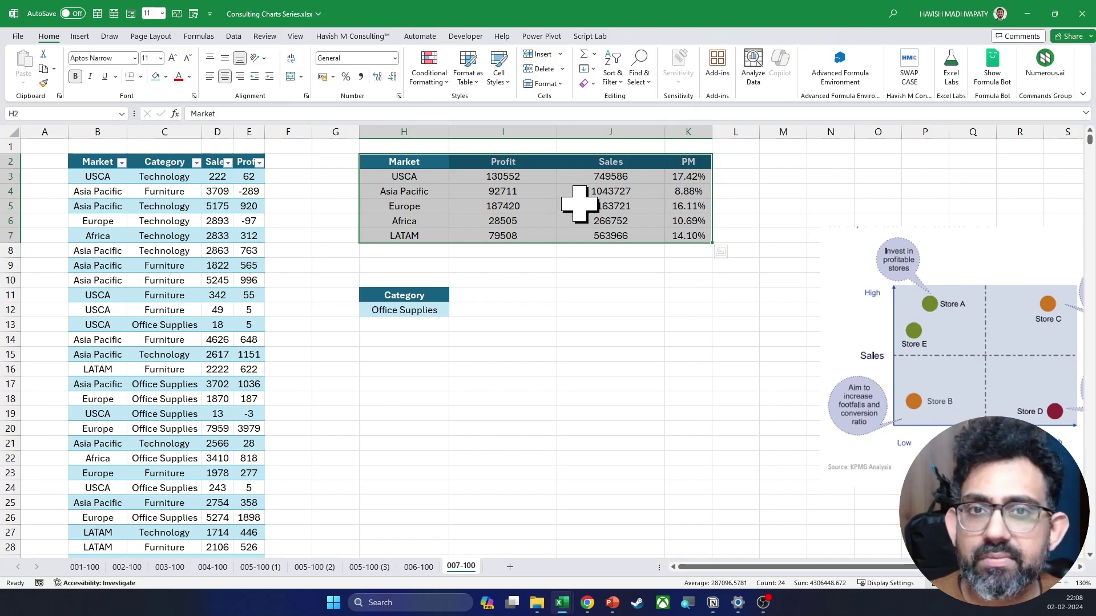
pyautogui.click(82, 37)
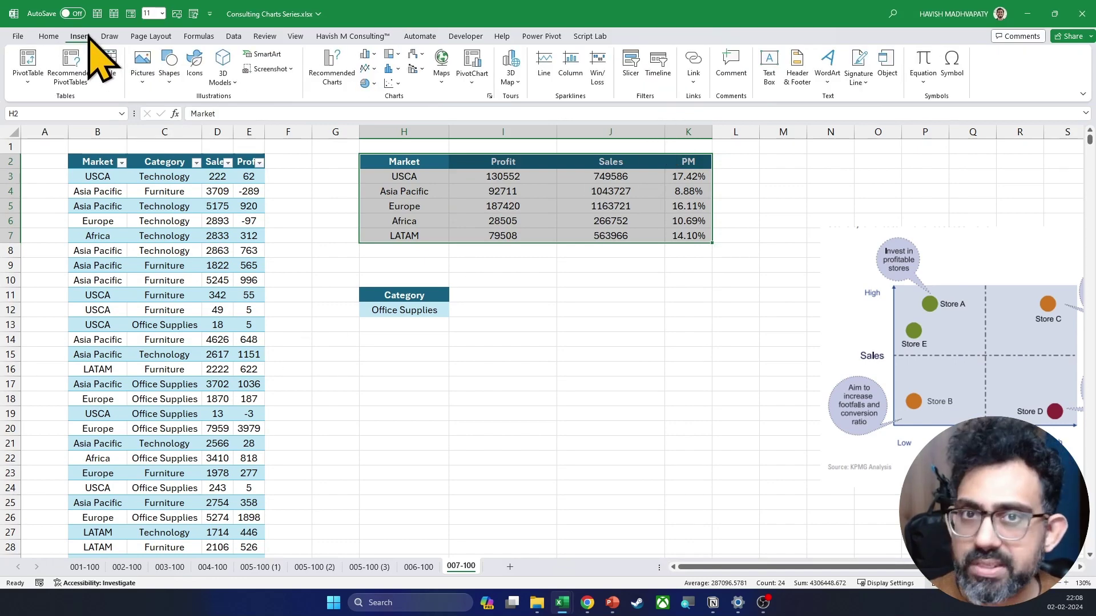
pyautogui.click(489, 96)
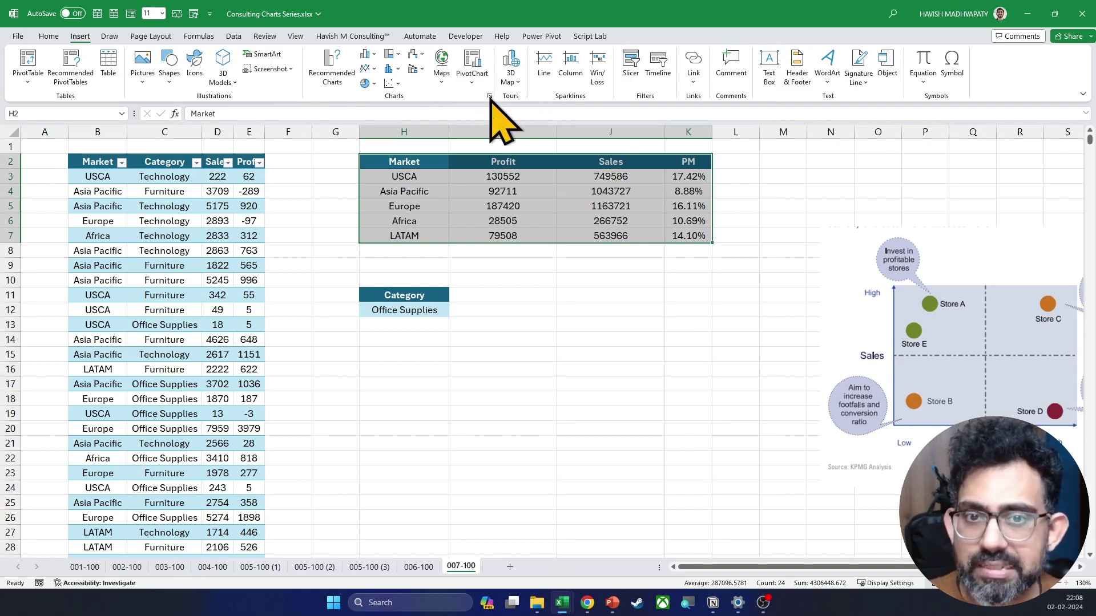
pyautogui.click(461, 153)
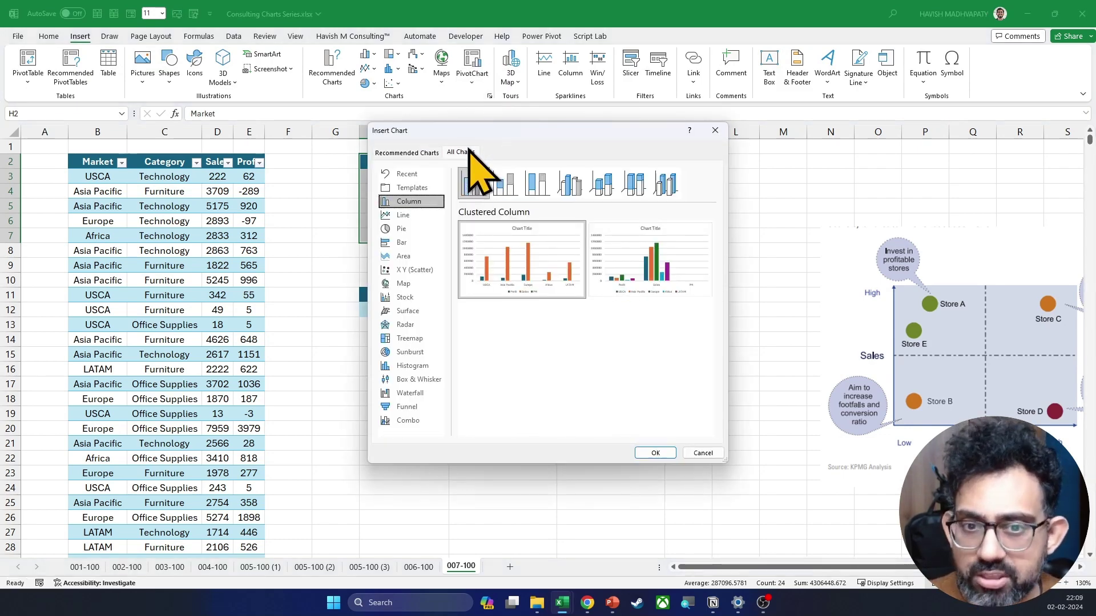
pyautogui.click(424, 270)
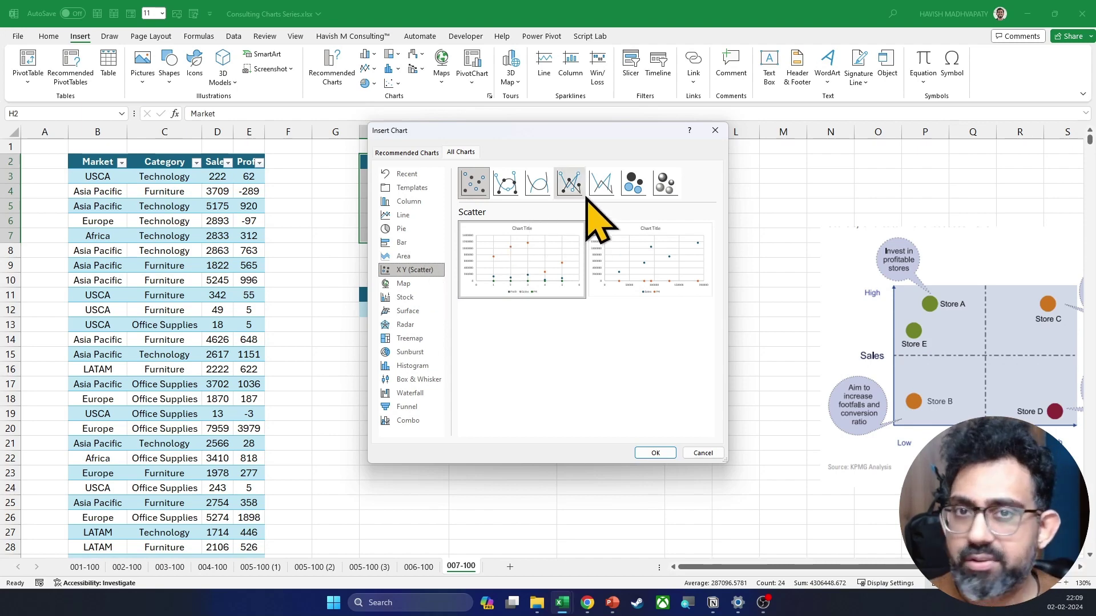
pyautogui.click(634, 184)
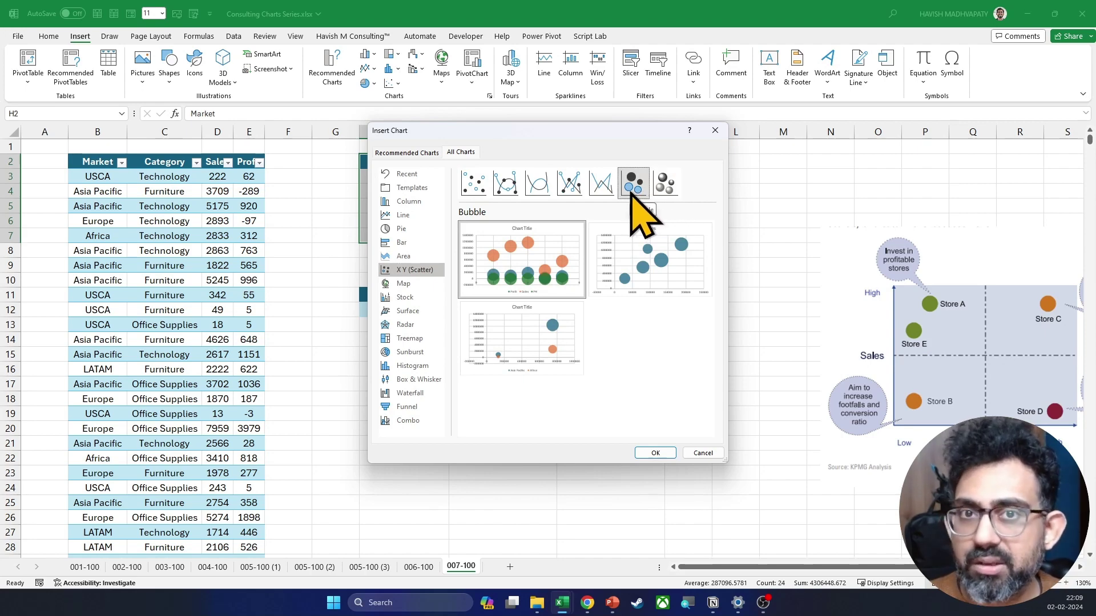
pyautogui.moveTo(648, 273)
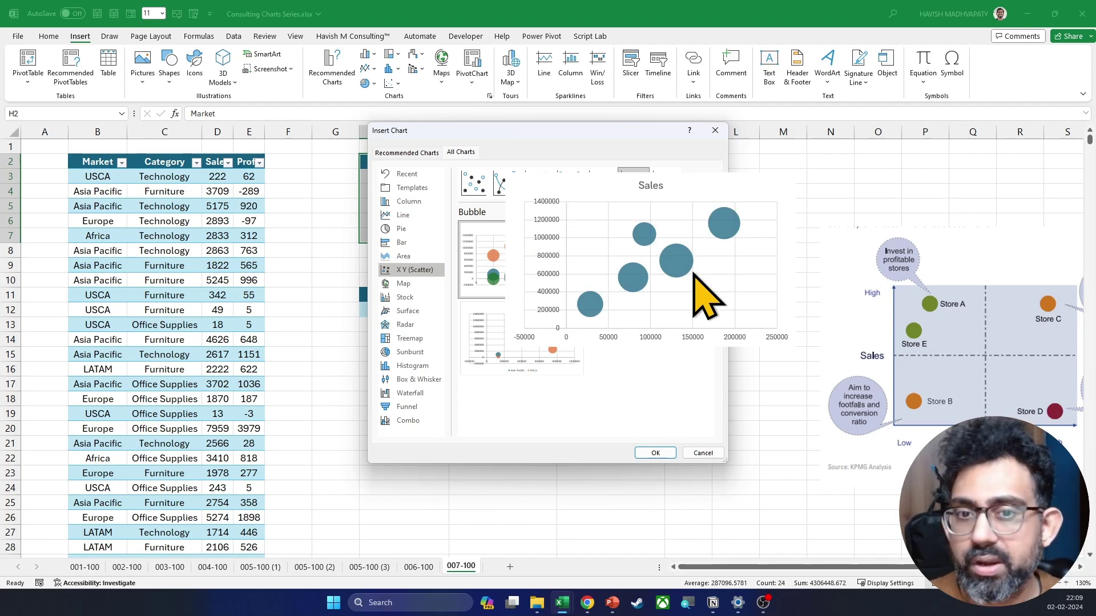
pyautogui.click(655, 453)
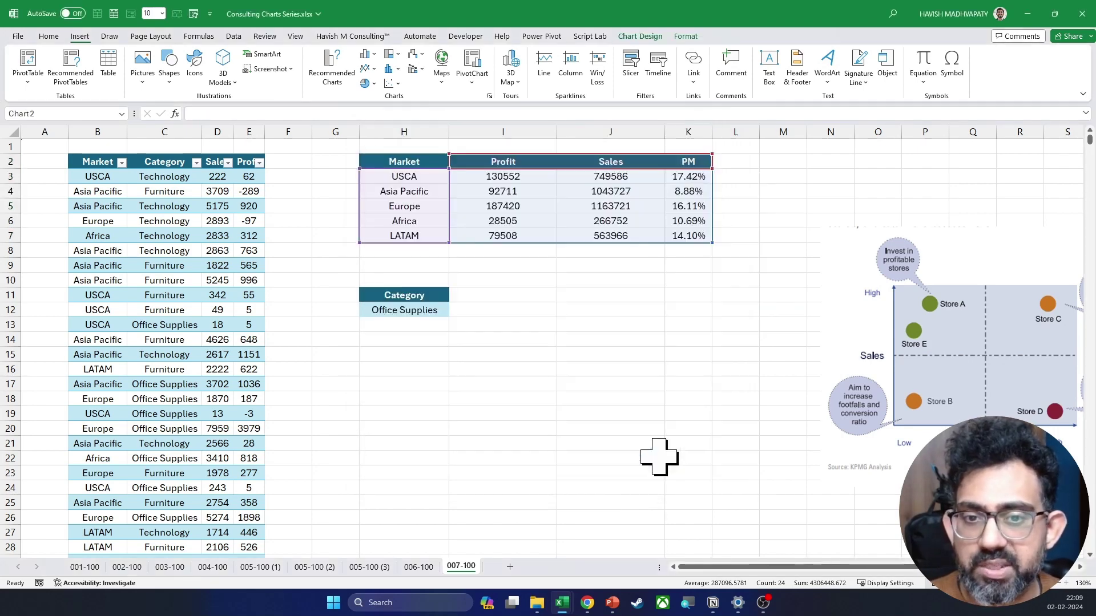
# Delete the bubble chart's title and legend, and move the chart below the summary table beside the Category cells
pyautogui.click(551, 260)
pyautogui.press('Delete')
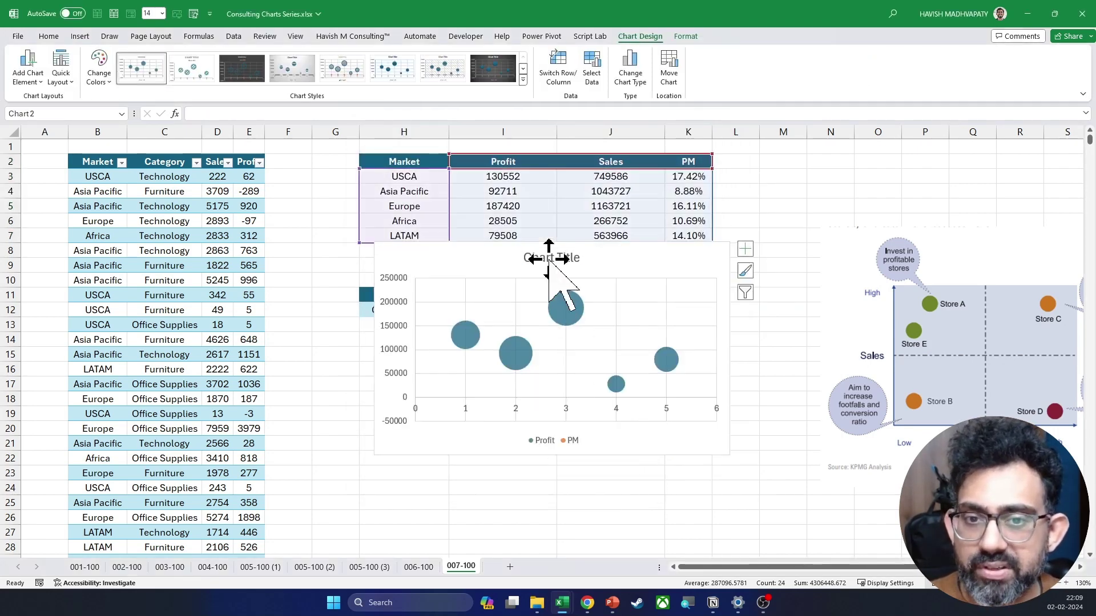
pyautogui.click(572, 445)
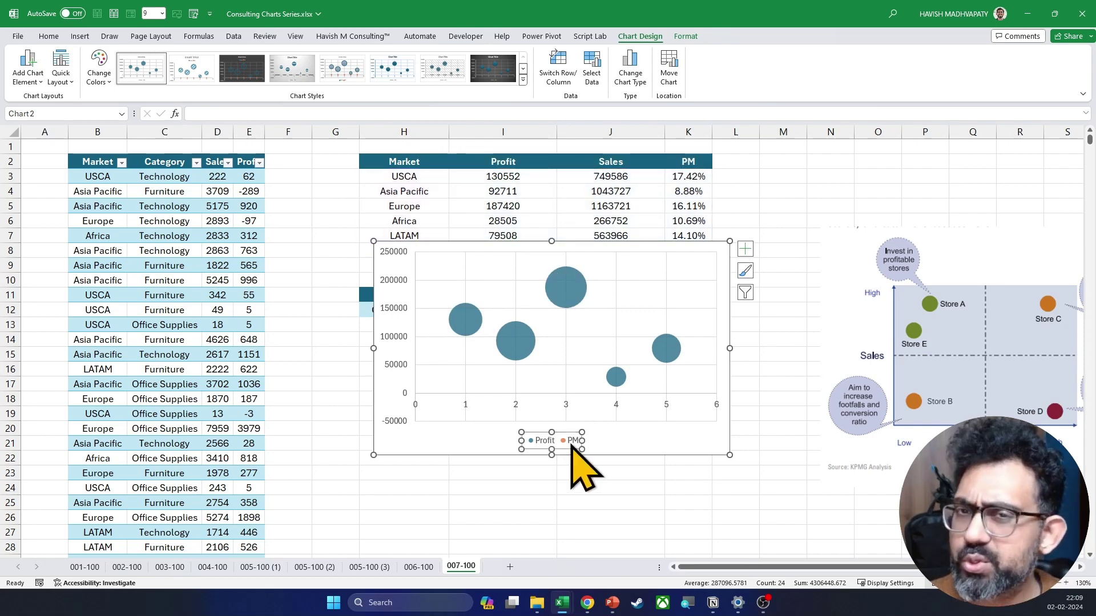
pyautogui.press('Delete')
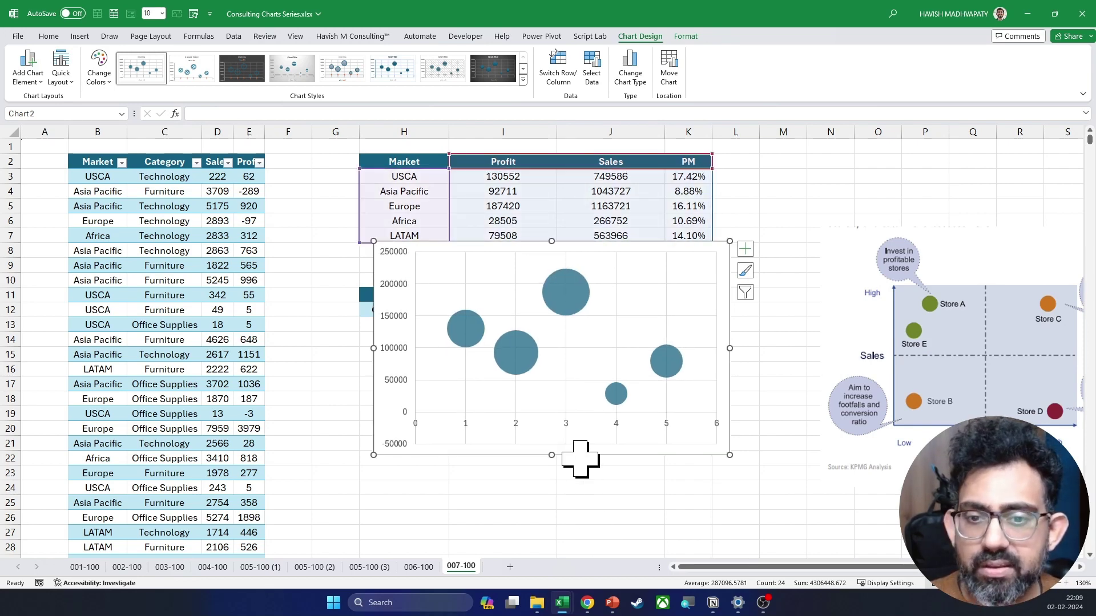
pyautogui.moveTo(583, 455); pyautogui.dragTo(671, 503)
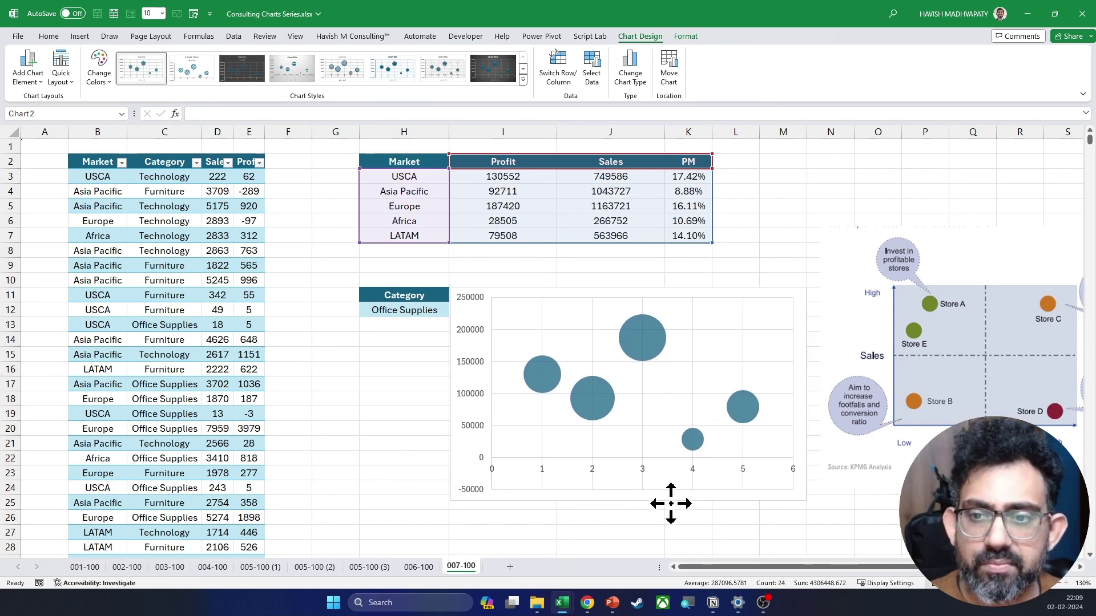
# Move the reference quadrant picture farther right, clear of the bubble chart
pyautogui.click(874, 318)
pyautogui.moveTo(874, 318); pyautogui.dragTo(1069, 294)
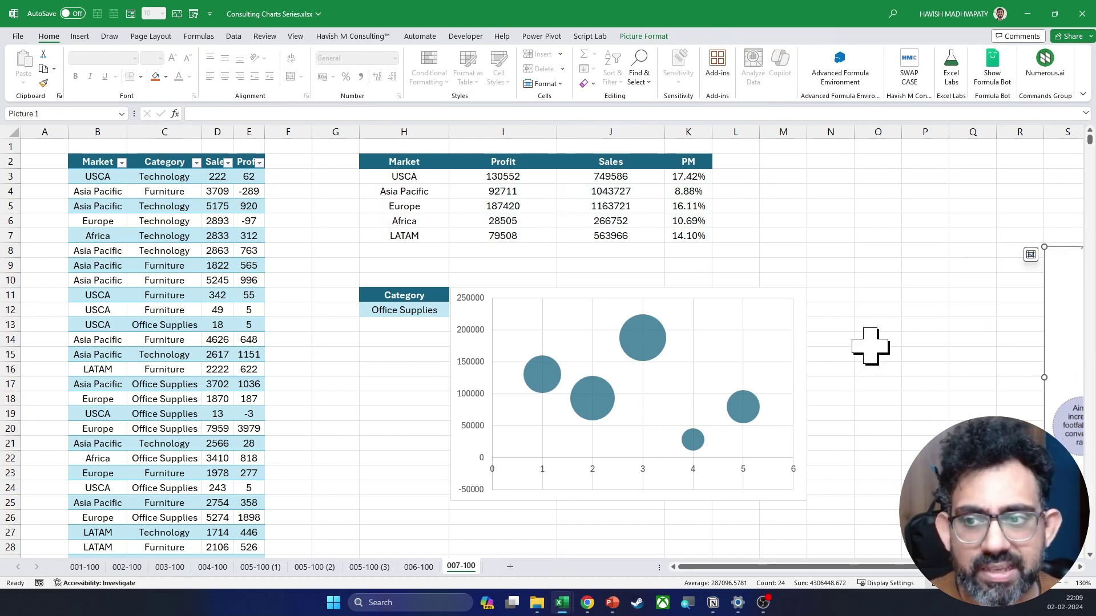
pyautogui.moveTo(833, 567); pyautogui.dragTo(685, 568)
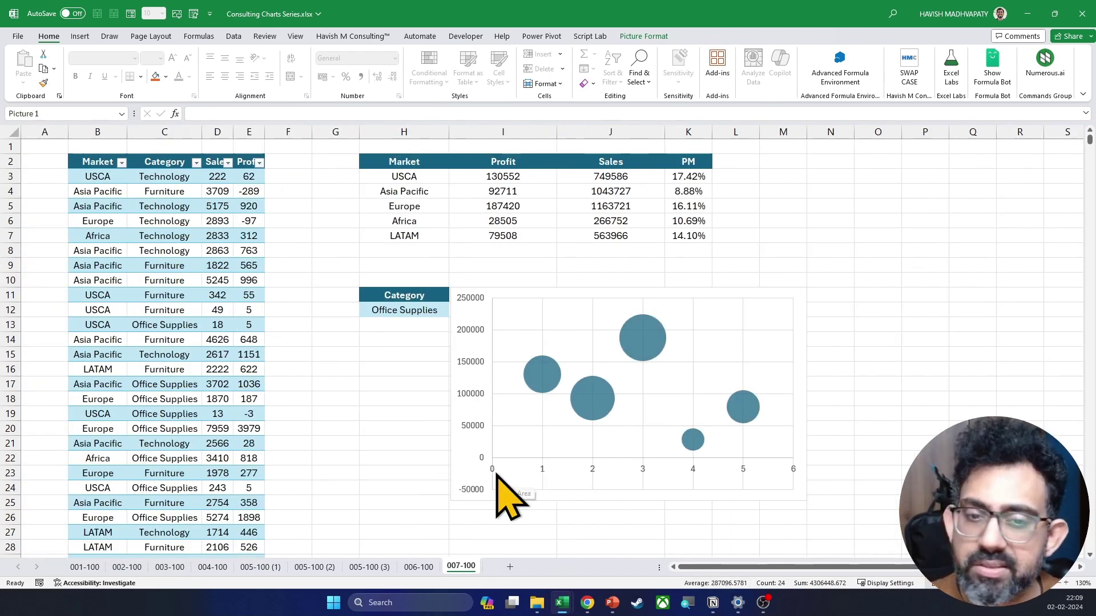
# Set the minimum bound of the bubble chart's vertical axis to 0
pyautogui.doubleClick(473, 431)
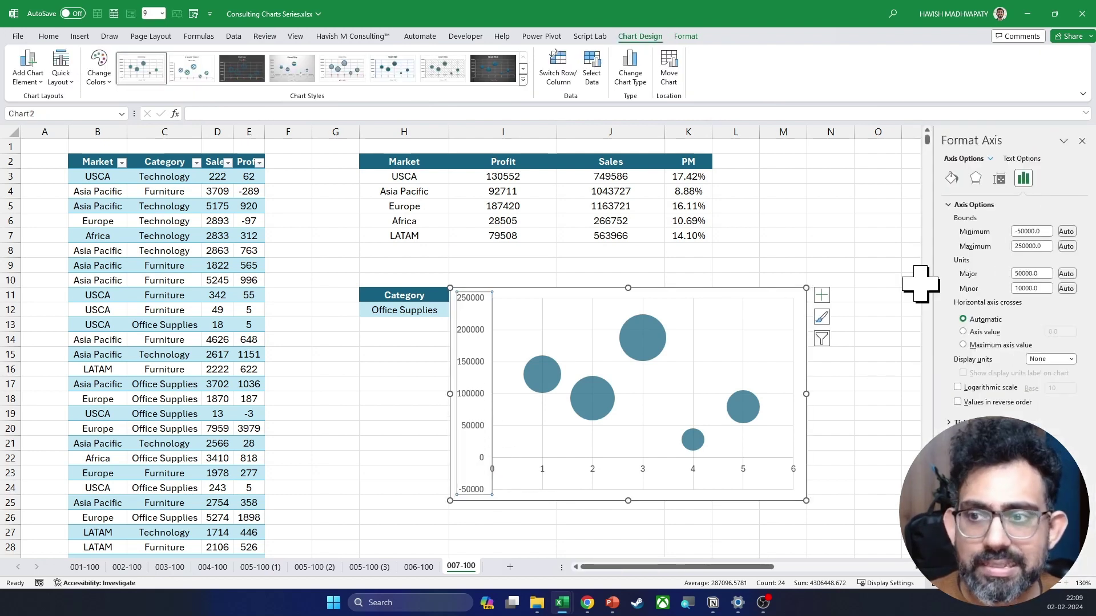
pyautogui.click(1047, 230)
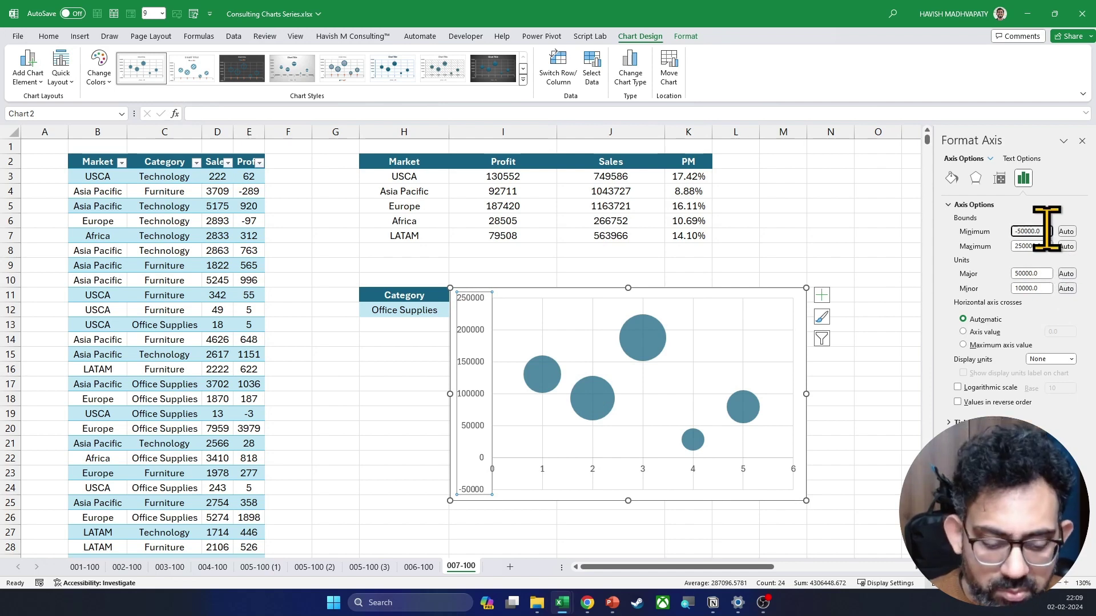
pyautogui.hotkey('ctrl', 'a')
pyautogui.write('0')
pyautogui.press('Return')
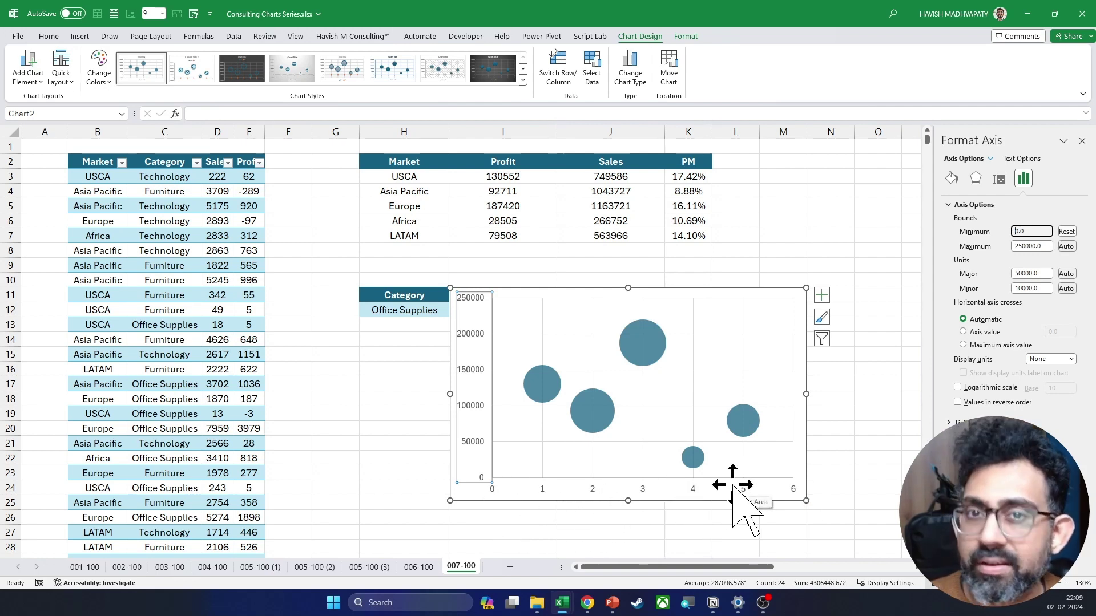
# Check the series in the bubble chart's data source, and delete the chart
pyautogui.click(602, 78)
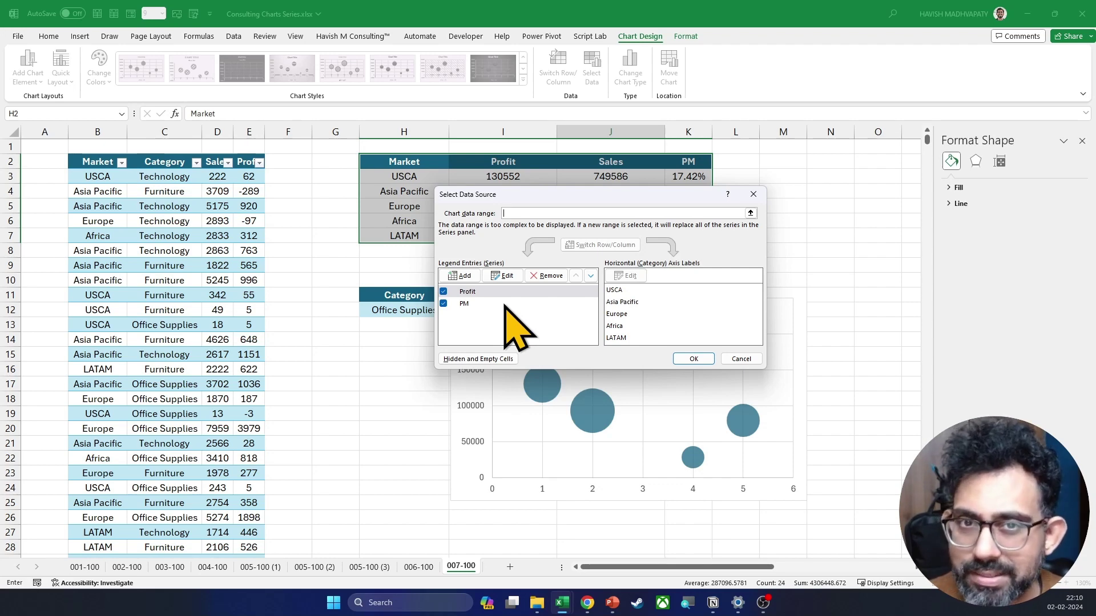
pyautogui.press('Escape')
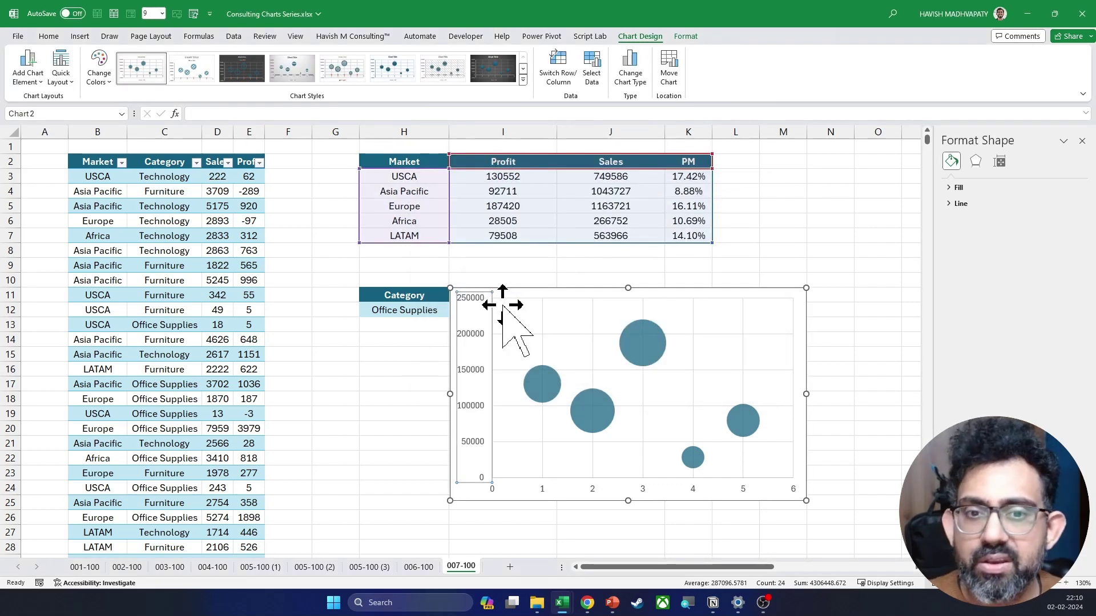
pyautogui.press('Delete')
# Insert the recommended Bubble chart for H2:K7 and place it below the summary table, beside the Category cells
pyautogui.click(411, 192)
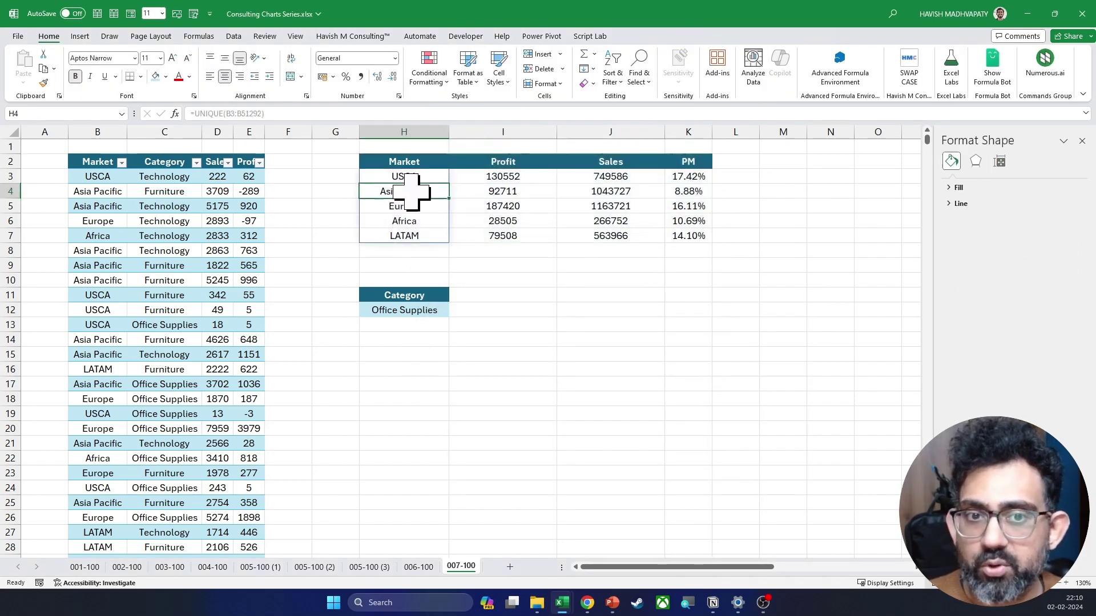
pyautogui.hotkey('ctrl', 'Up')
pyautogui.hotkey('ctrl', 'shift', 'Down')
pyautogui.hotkey('ctrl', 'shift', 'Right')
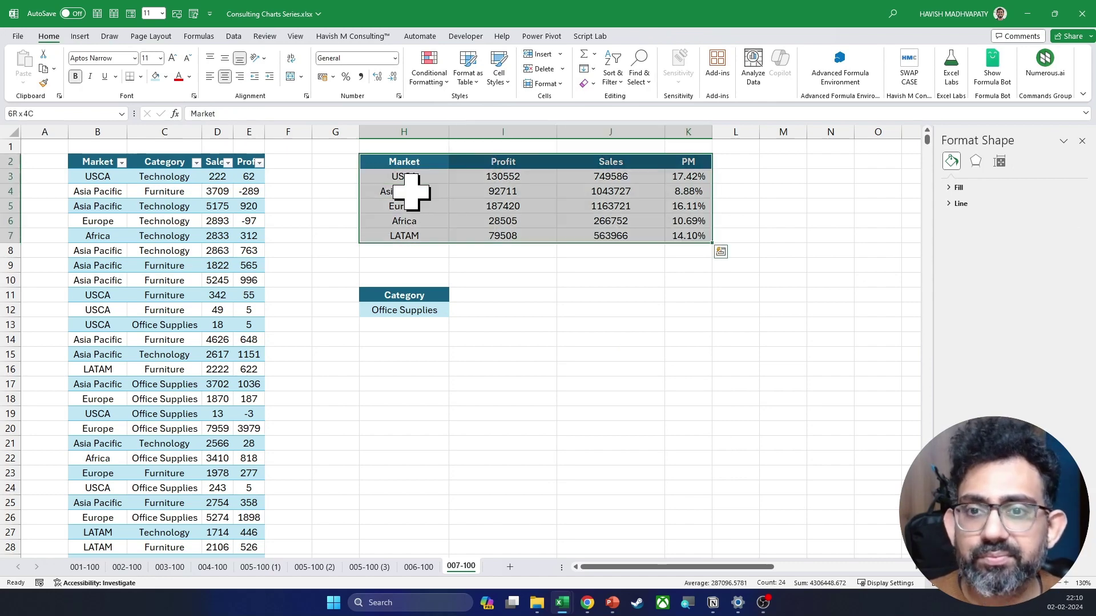
pyautogui.click(80, 36)
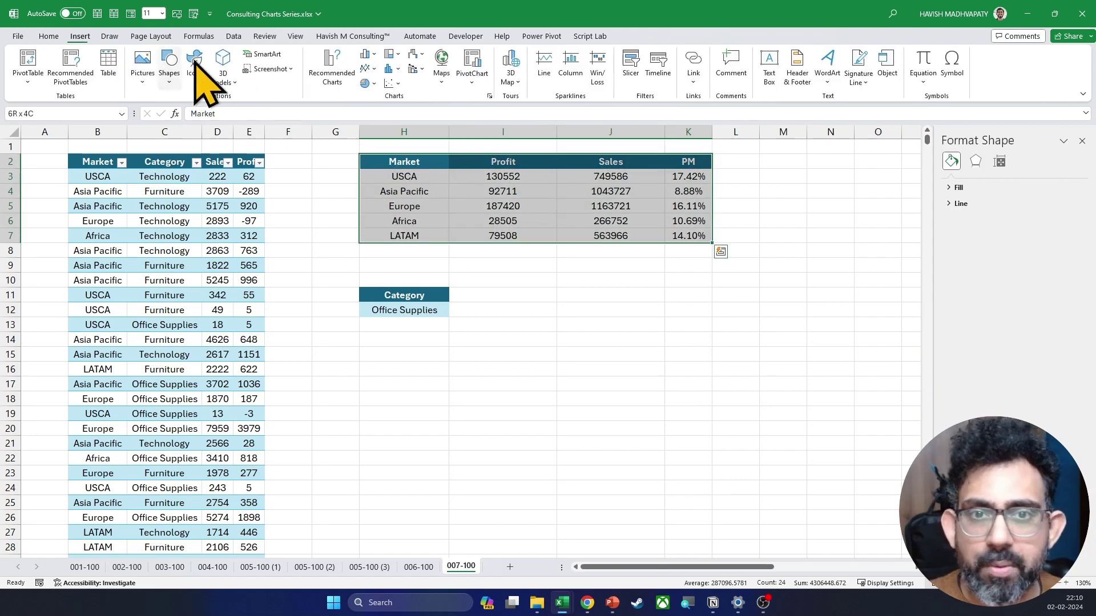
pyautogui.click(490, 96)
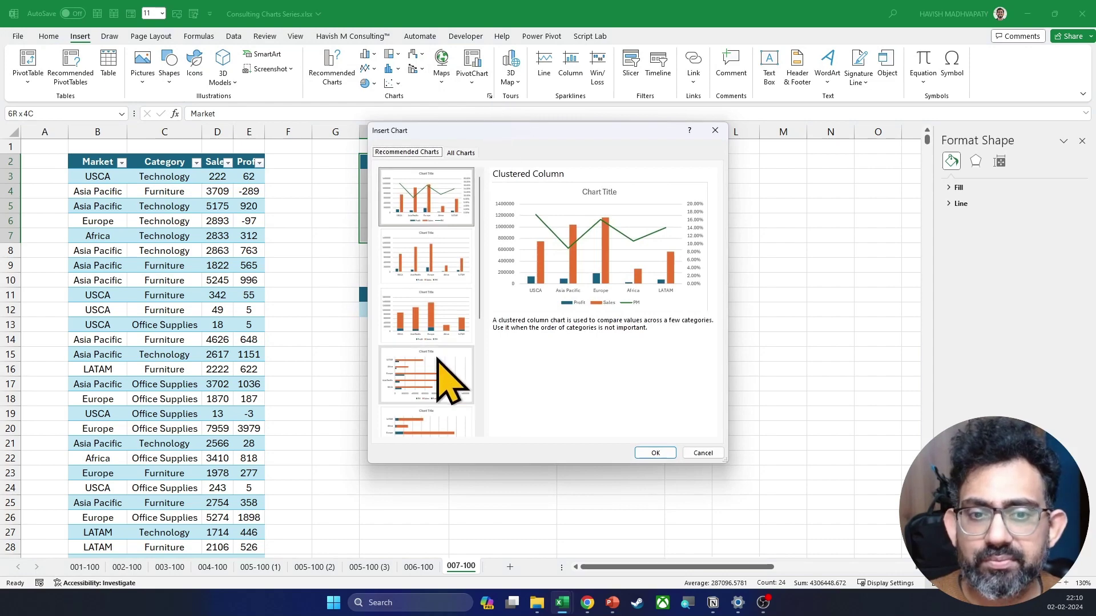
pyautogui.scroll(-3, 446, 365)
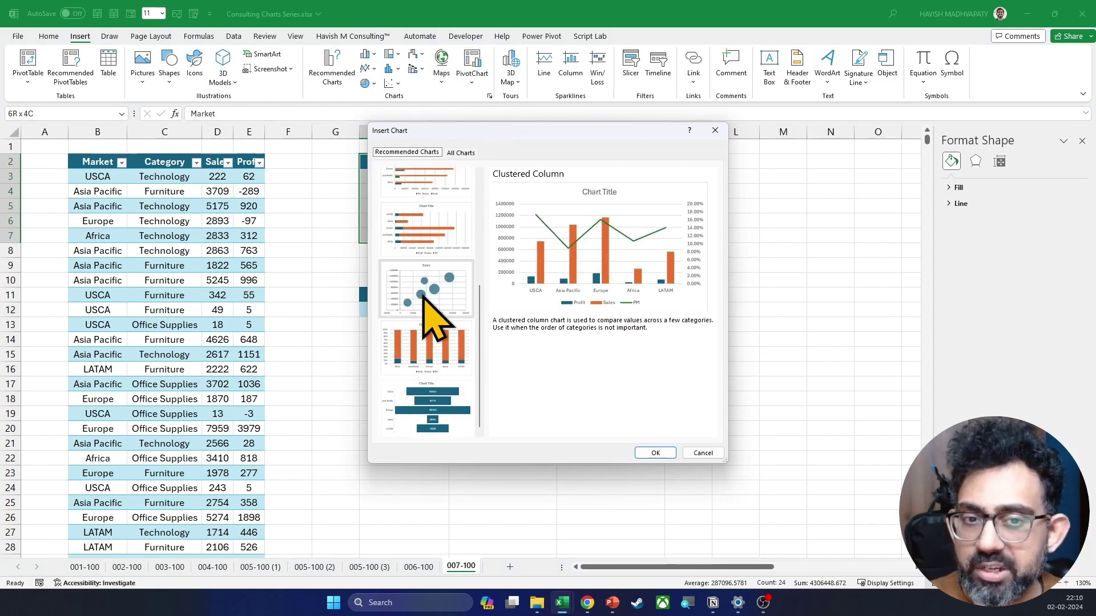
pyautogui.click(422, 296)
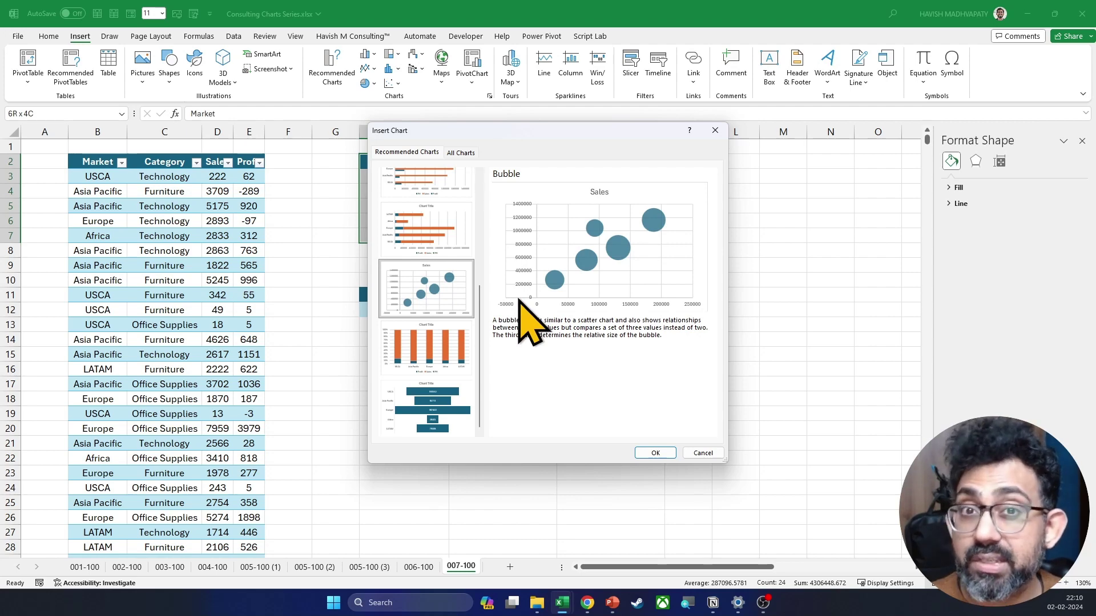
pyautogui.click(650, 453)
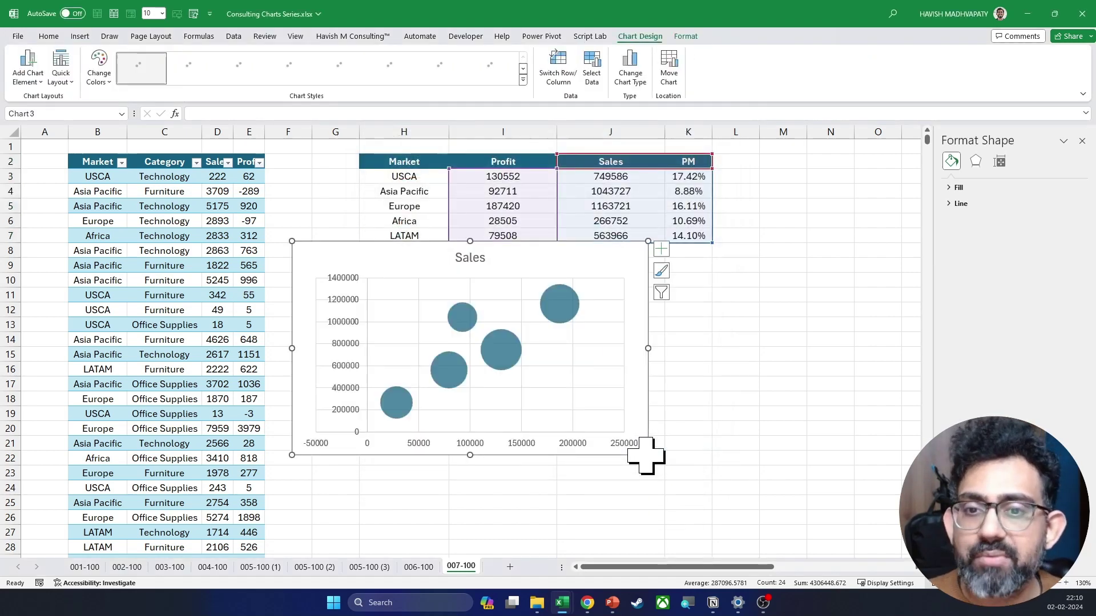
pyautogui.moveTo(377, 248); pyautogui.dragTo(556, 295)
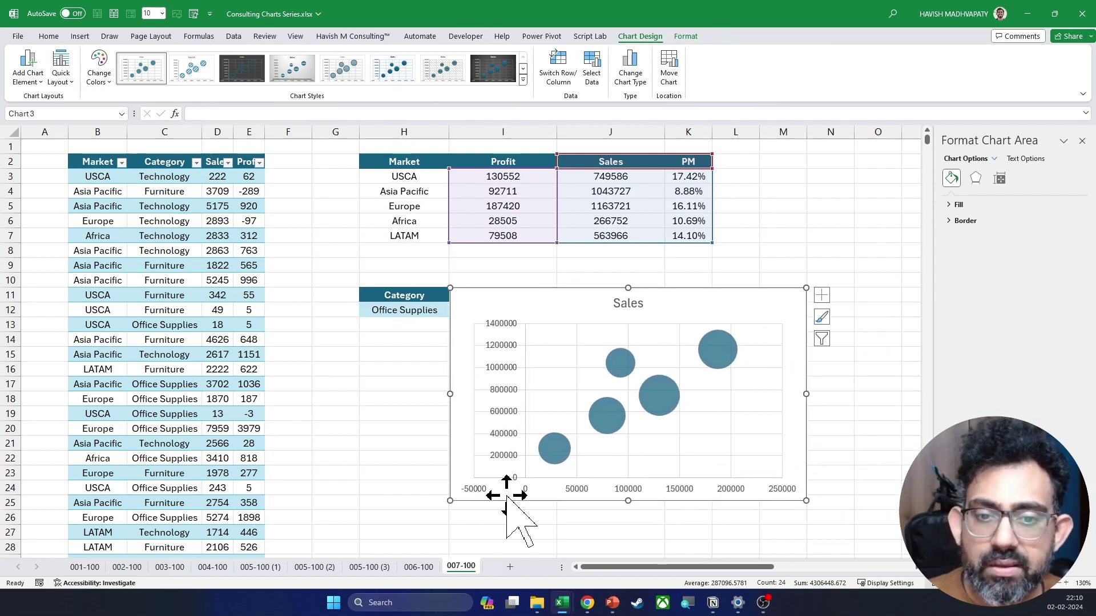
# Set the minimum bound of the bubble chart's vertical axis to a fixed 0
pyautogui.click(499, 452)
pyautogui.click(1023, 178)
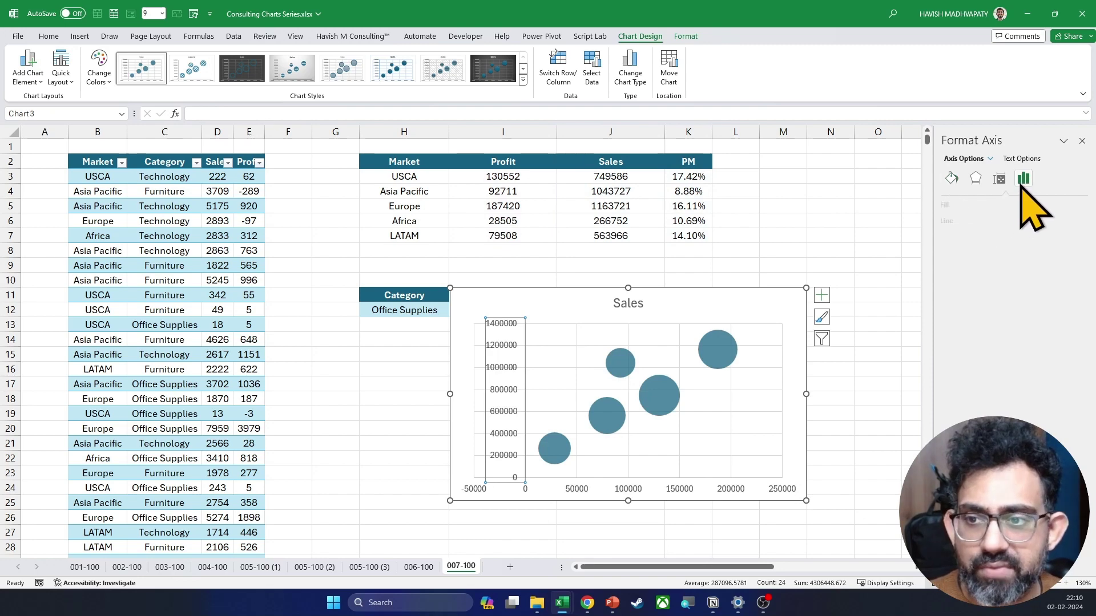
pyautogui.click(971, 205)
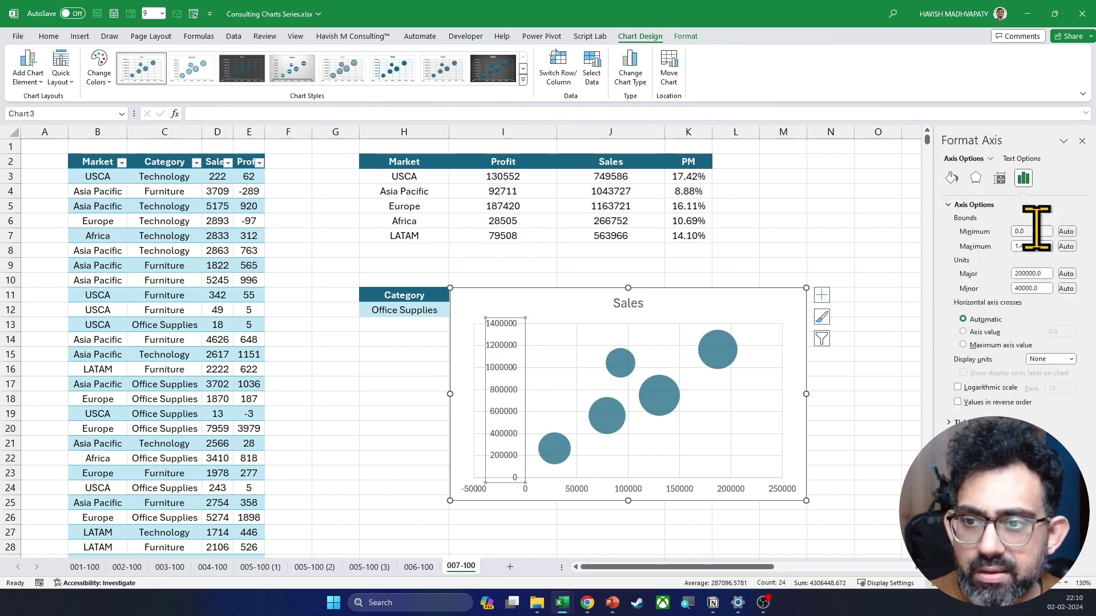
pyautogui.click(1038, 231)
pyautogui.write('0')
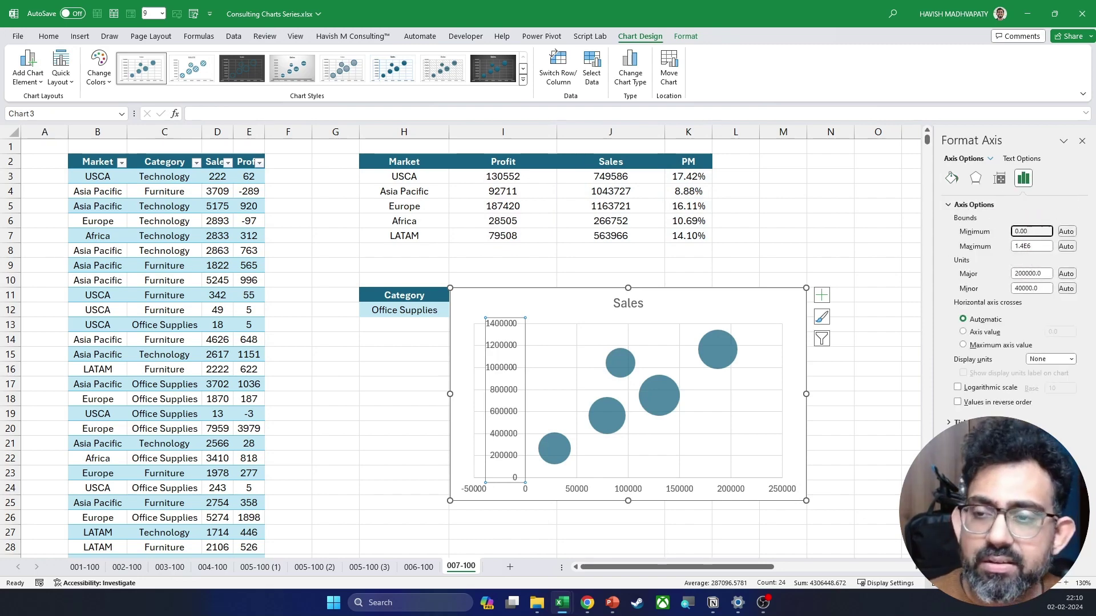
pyautogui.click(382, 474)
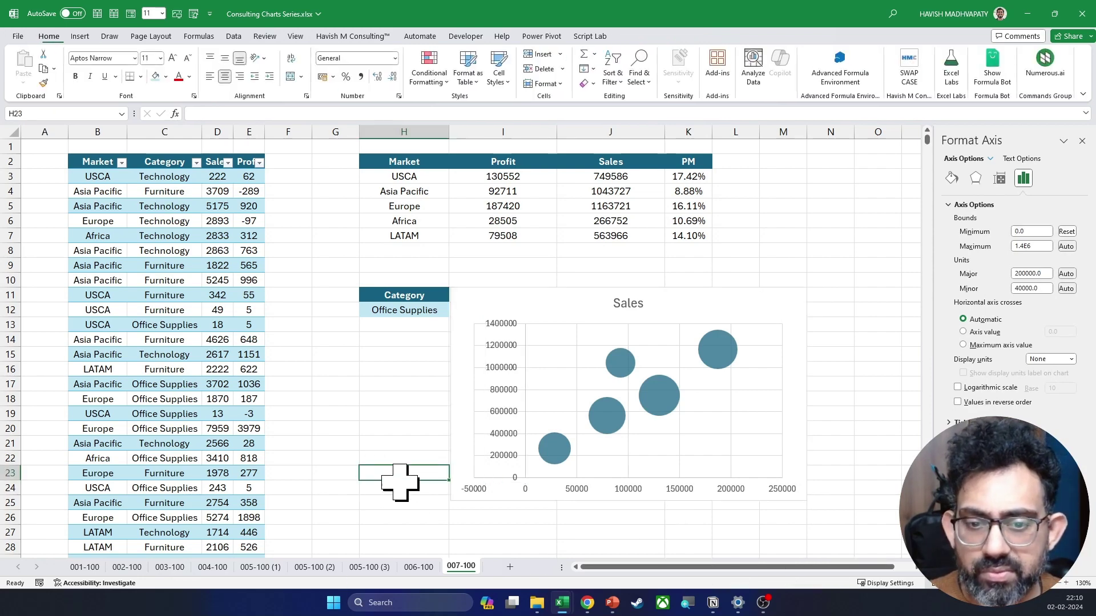
# Set the minimum bound of the bubble chart's horizontal axis to 0, and delete the chart title
pyautogui.click(572, 491)
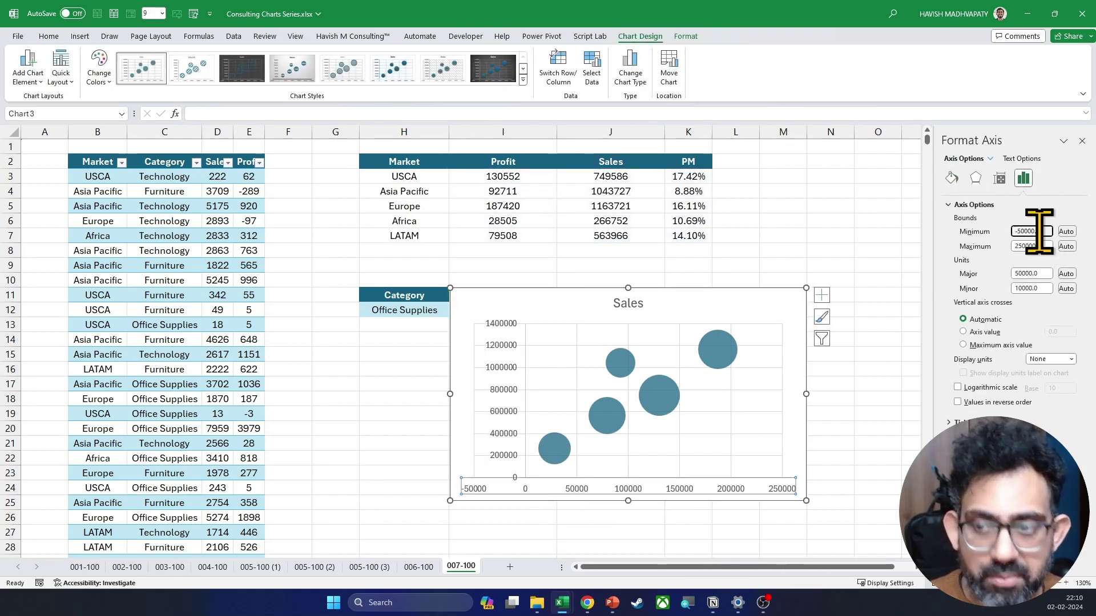
pyautogui.doubleClick(1038, 231)
pyautogui.write('0')
pyautogui.press('Return')
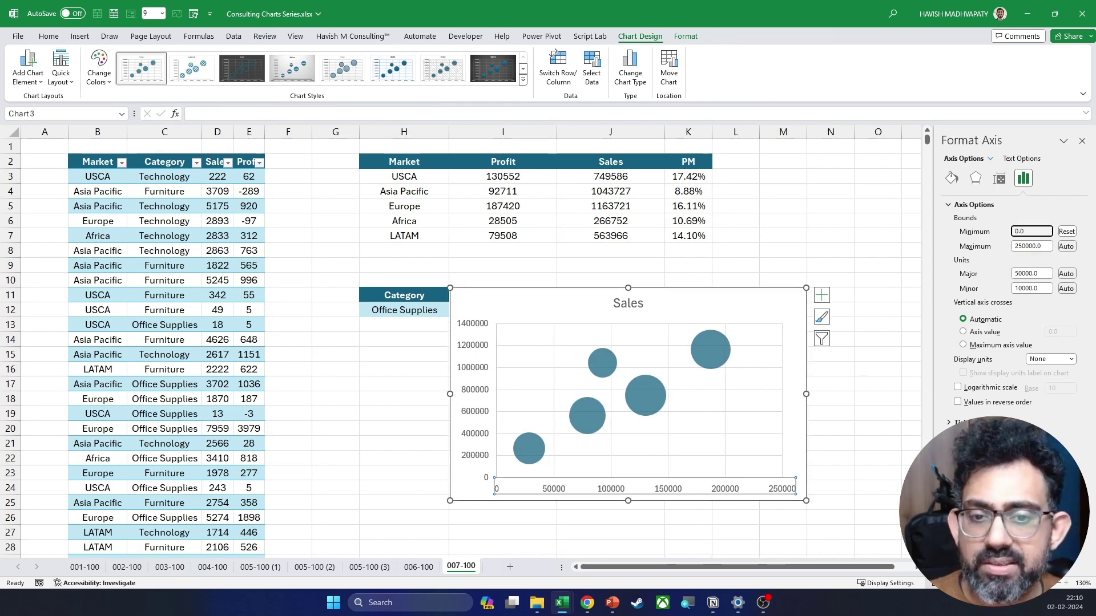
pyautogui.click(839, 386)
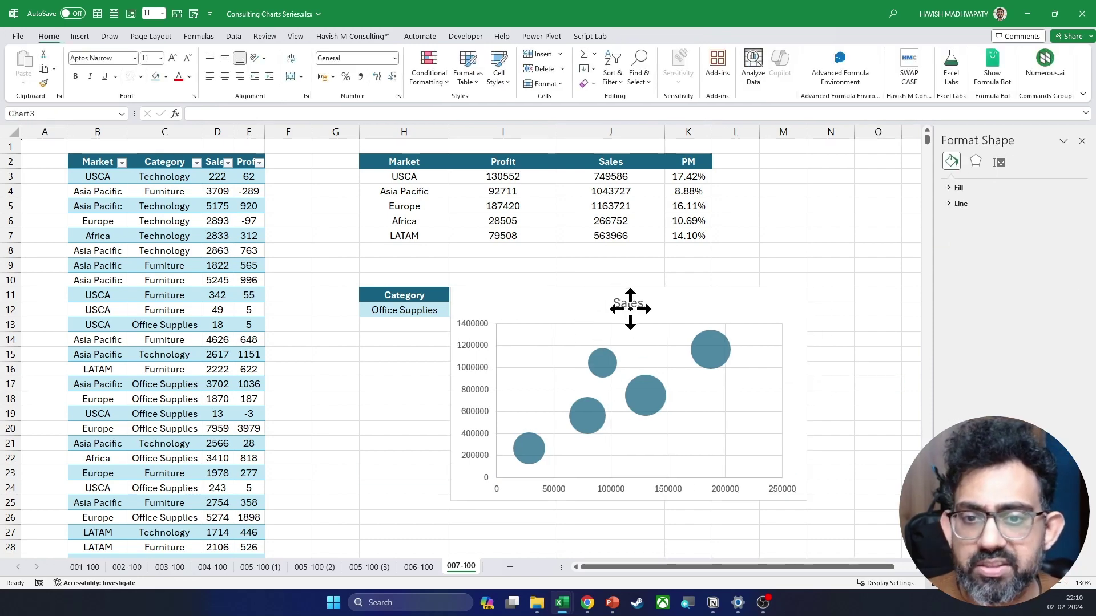
pyautogui.click(848, 384)
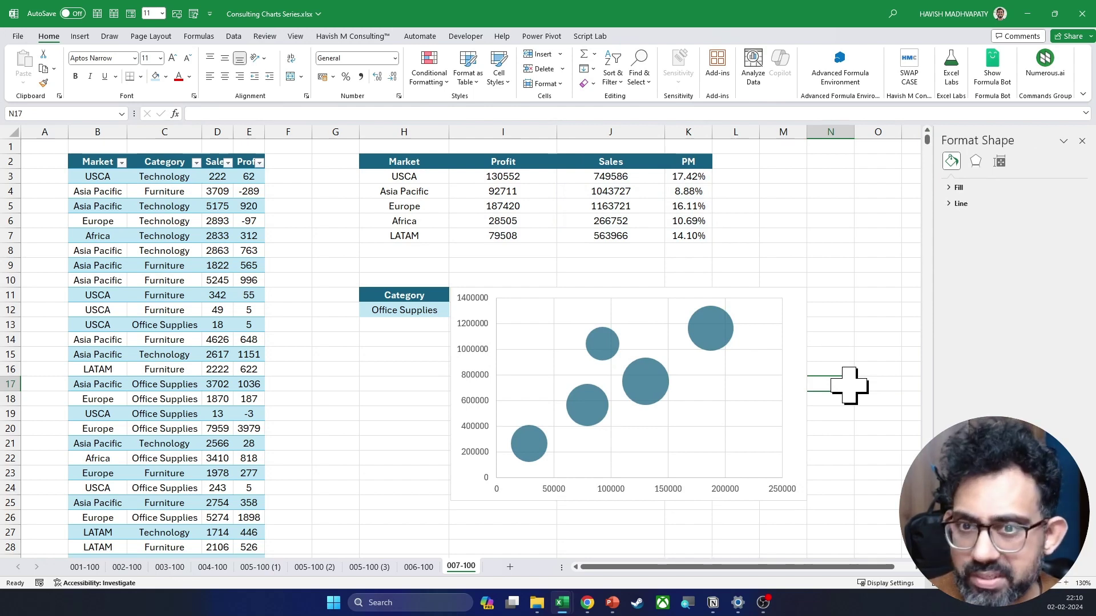
# Add data labels to the bubbles in the chart
pyautogui.click(720, 337)
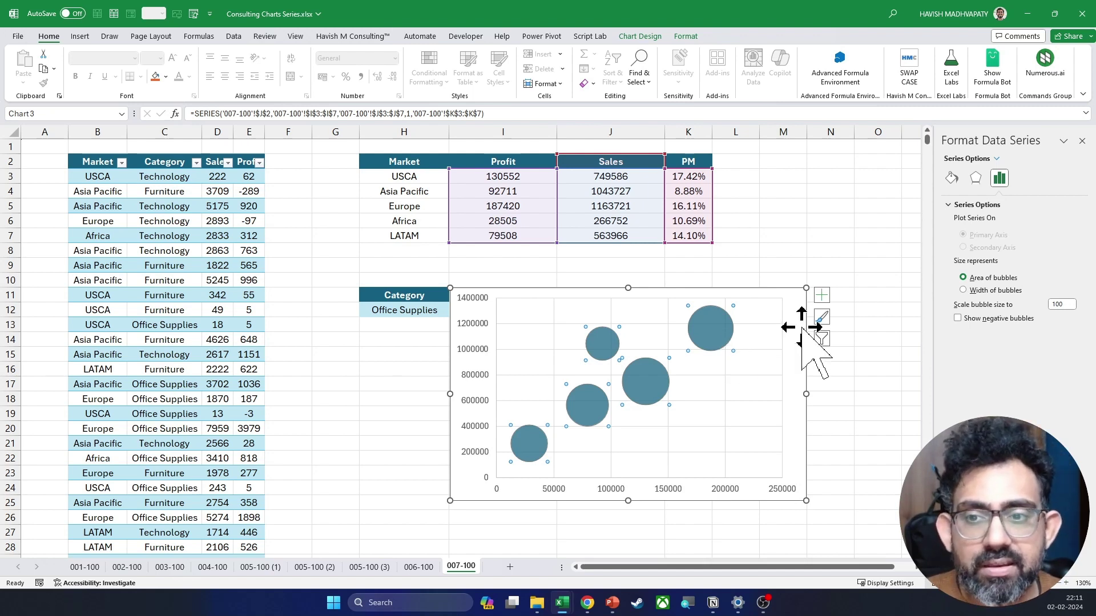
pyautogui.click(822, 296)
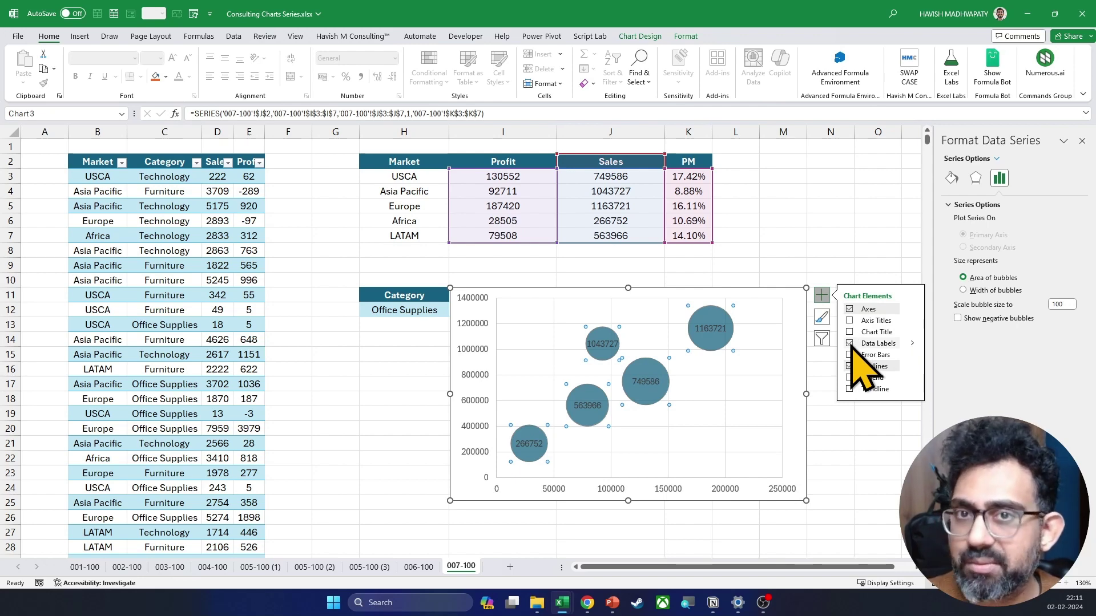
pyautogui.moveTo(715, 342)
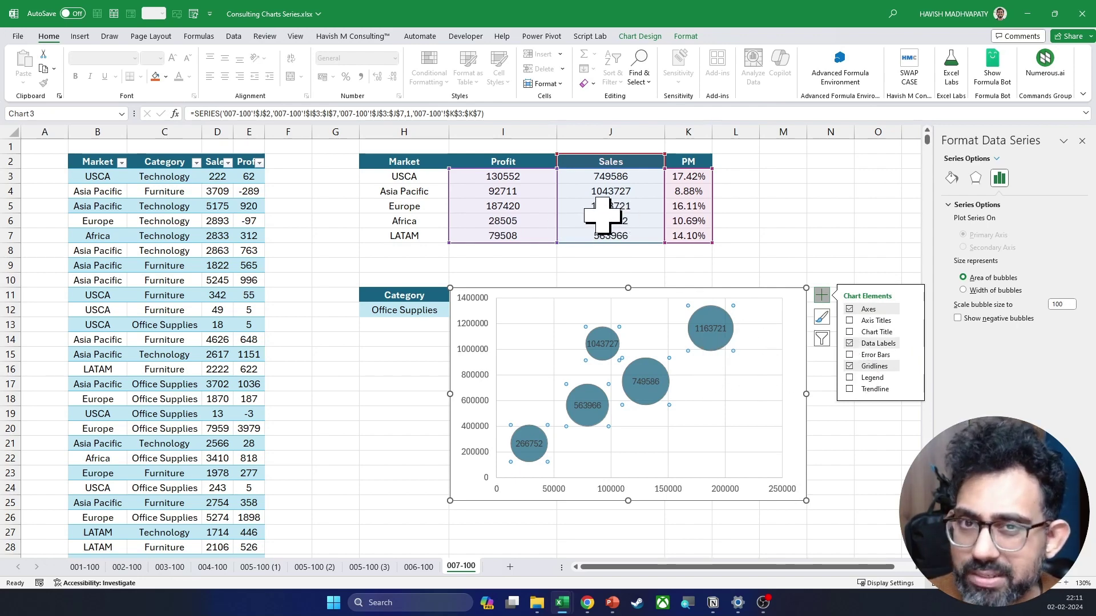
# Make the bubble labels show the PM values from cells K3:K7 and remove the Y value from them
pyautogui.click(713, 329)
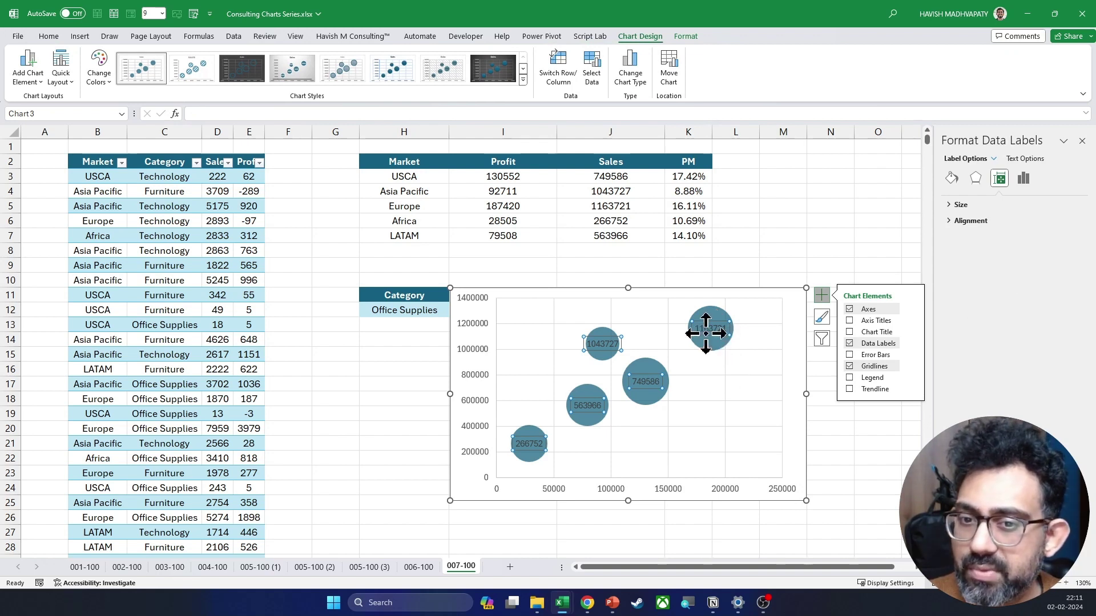
pyautogui.click(1024, 179)
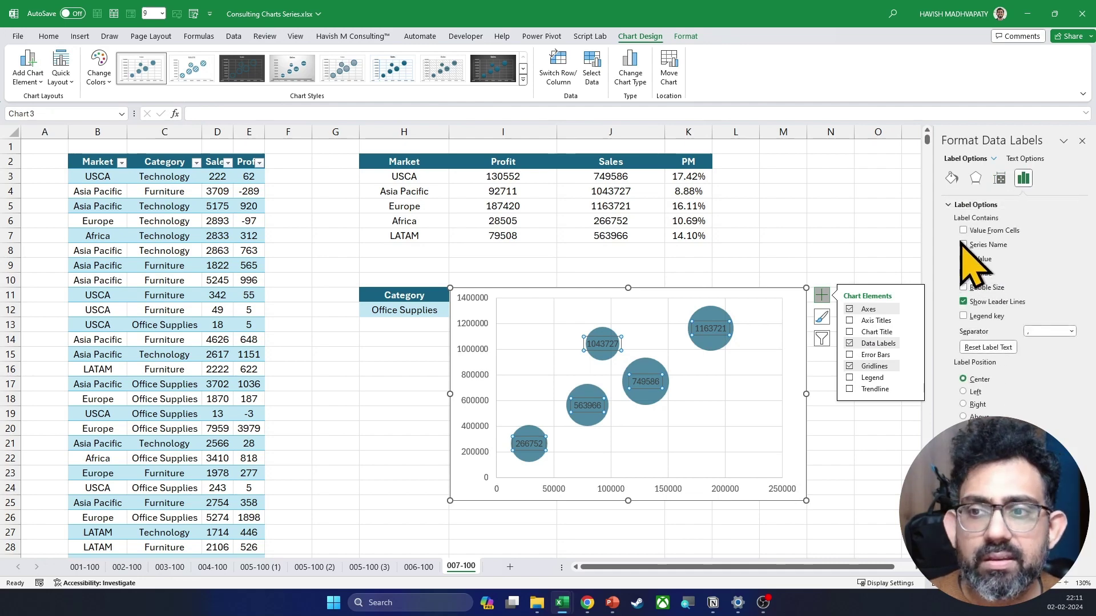
pyautogui.click(964, 231)
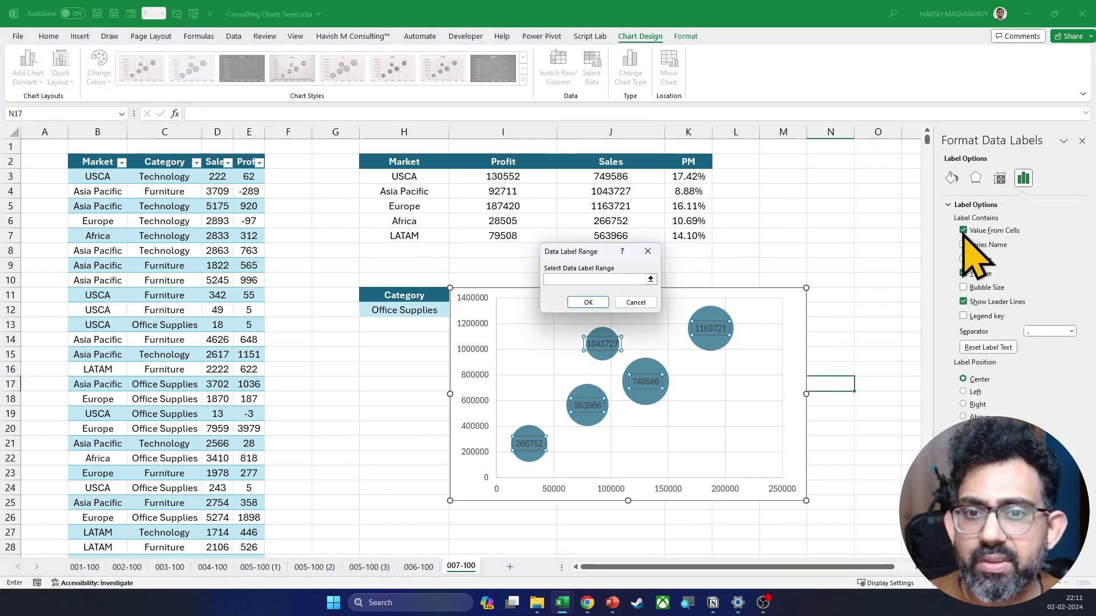
pyautogui.moveTo(691, 176); pyautogui.dragTo(699, 230)
pyautogui.click(590, 303)
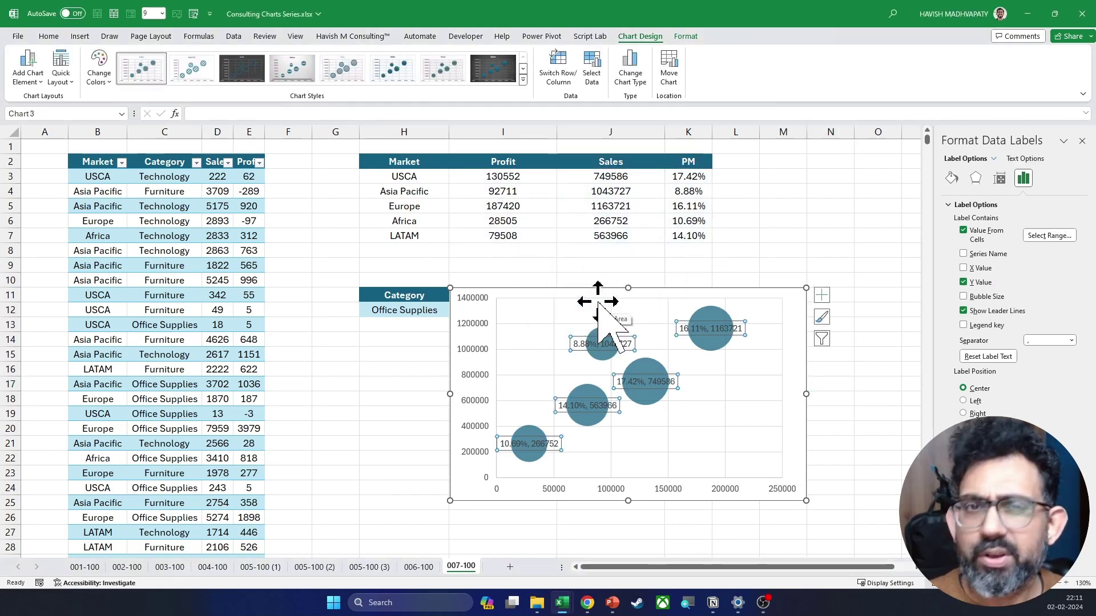
pyautogui.click(965, 282)
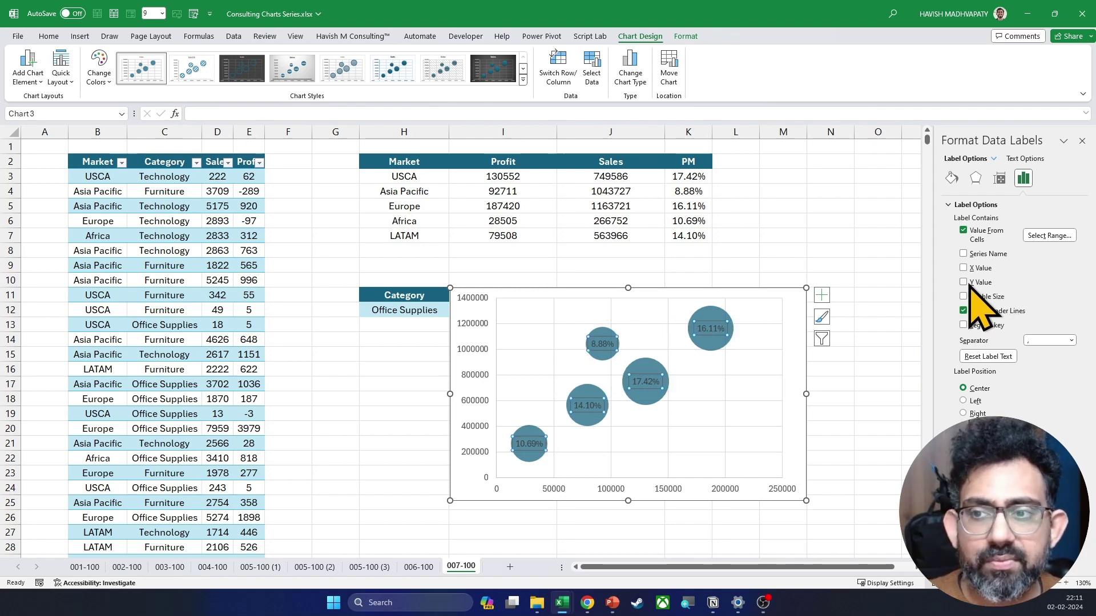
pyautogui.click(829, 208)
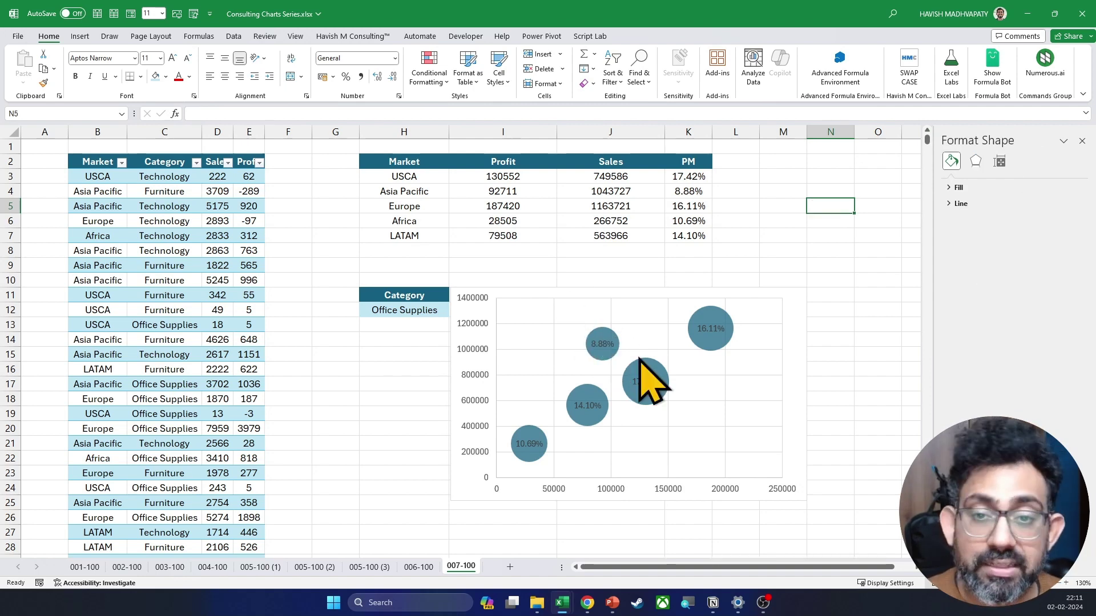
# Hide the ribbon to give the worksheet more room
pyautogui.moveTo(640, 360)
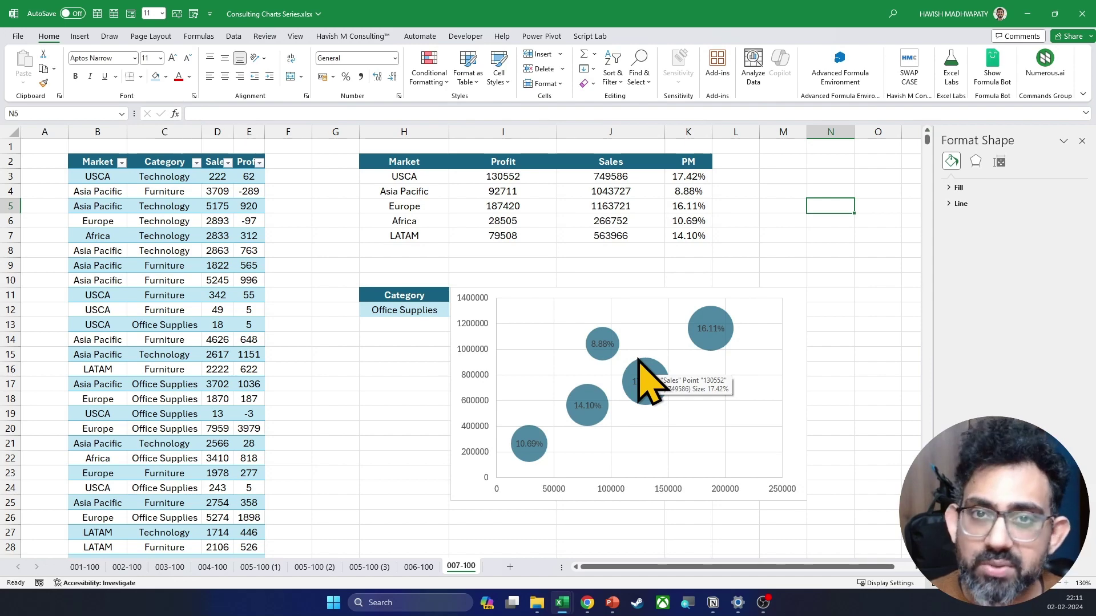
pyautogui.hotkey('ctrl', 'shift', 'F1')
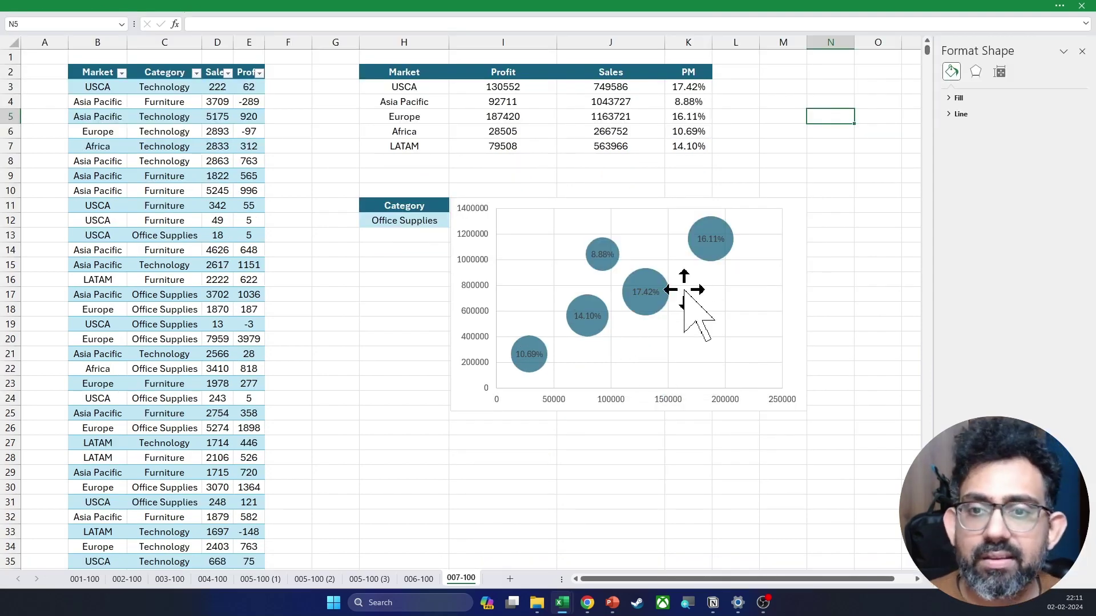
# Add the X and Y values to the bubble labels with a New Line separator, and enlarge the chart to about column O, row 32
pyautogui.click(708, 243)
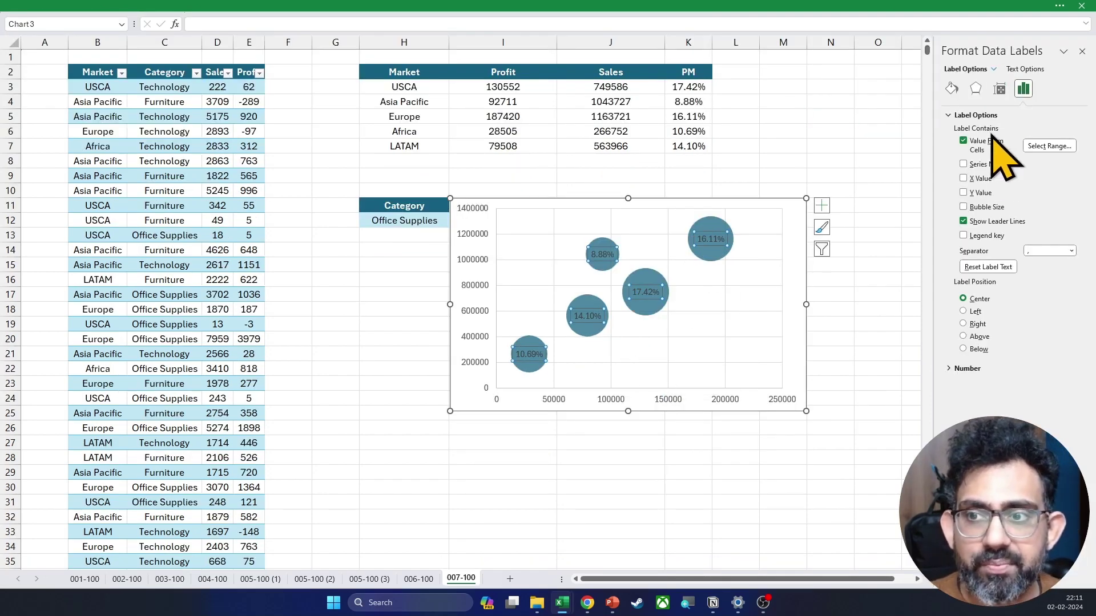
pyautogui.click(963, 178)
pyautogui.click(964, 193)
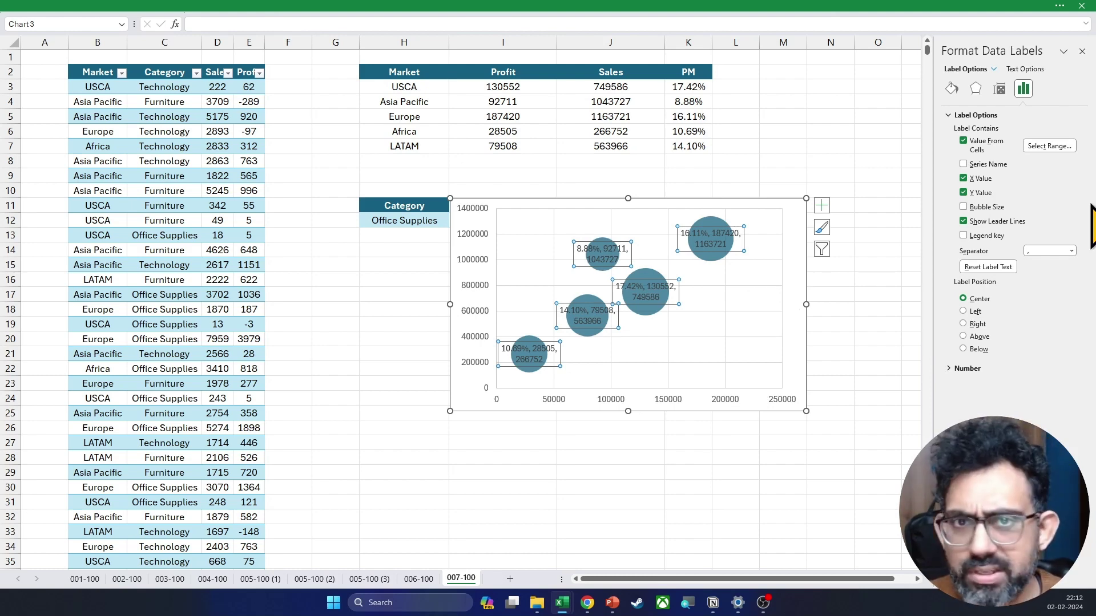
pyautogui.click(1072, 251)
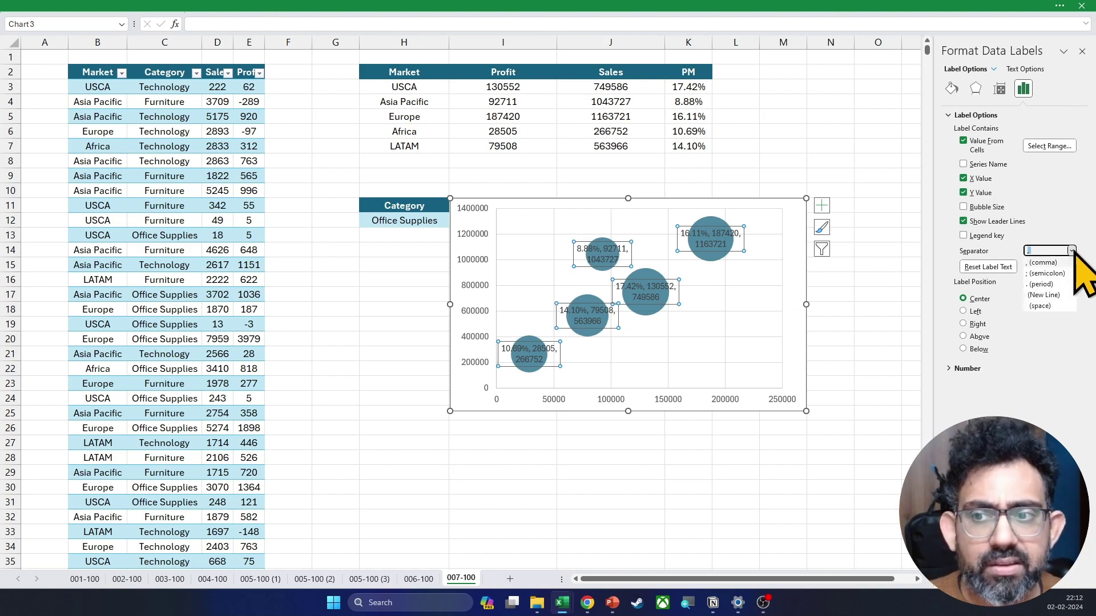
pyautogui.click(1042, 295)
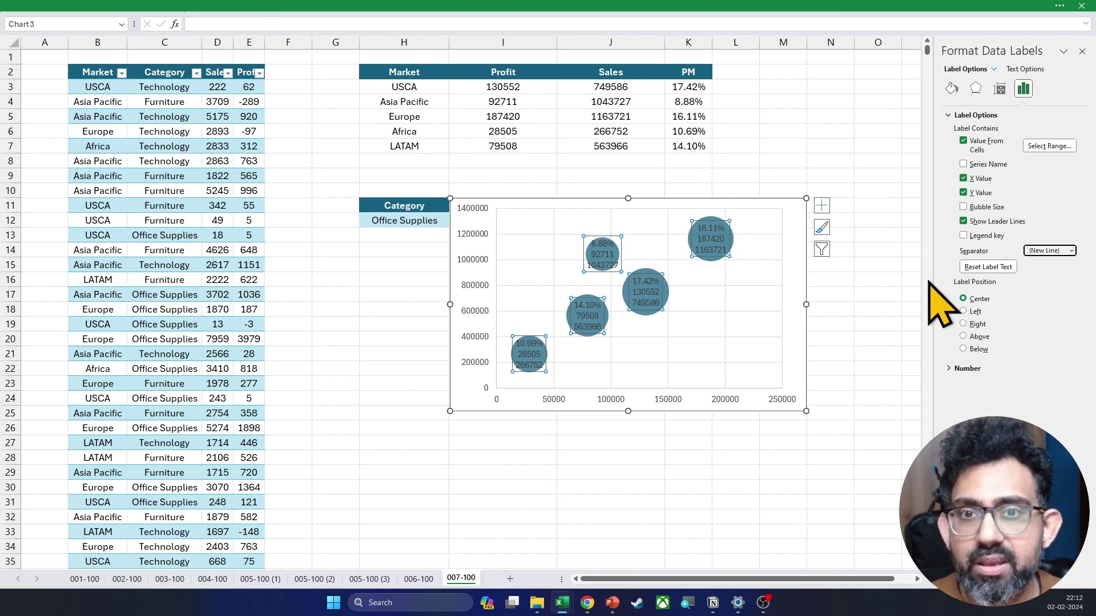
pyautogui.moveTo(813, 412); pyautogui.dragTo(901, 525)
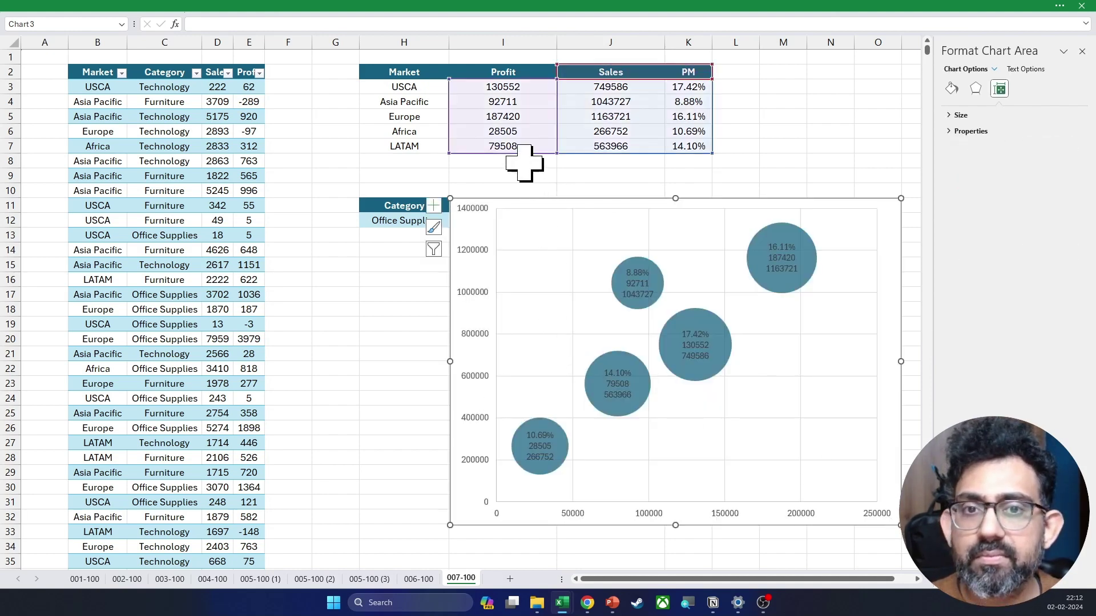
# Apply the custom number format "Profit: "General to the Profit values in I3:I7
pyautogui.click(493, 99)
pyautogui.click(496, 73)
pyautogui.moveTo(500, 87); pyautogui.dragTo(504, 147)
pyautogui.moveTo(507, 195); pyautogui.dragTo(506, 195)
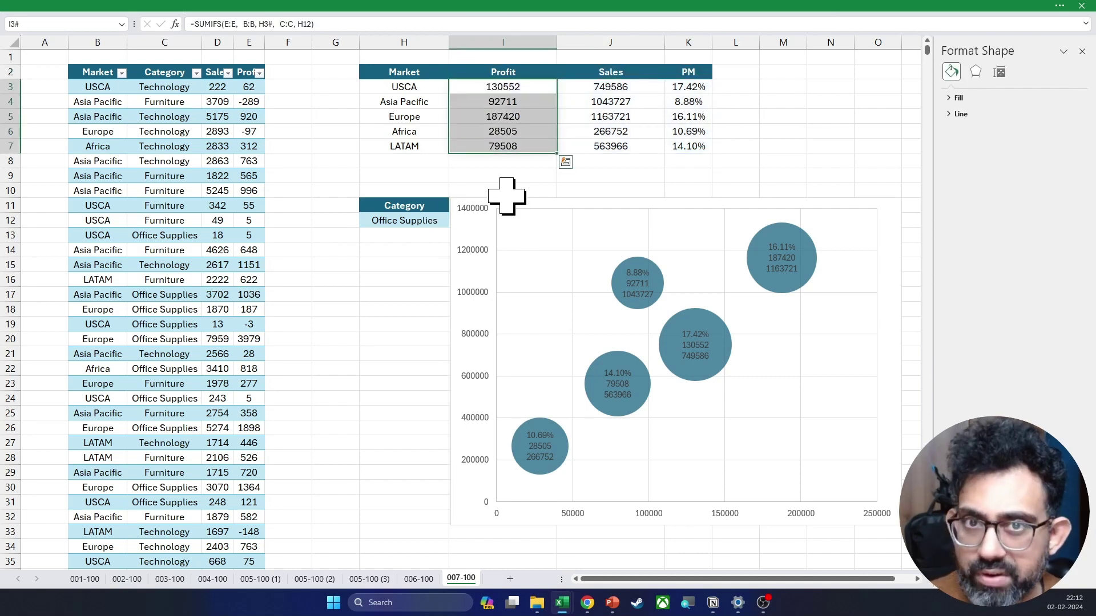
pyautogui.rightClick(503, 143)
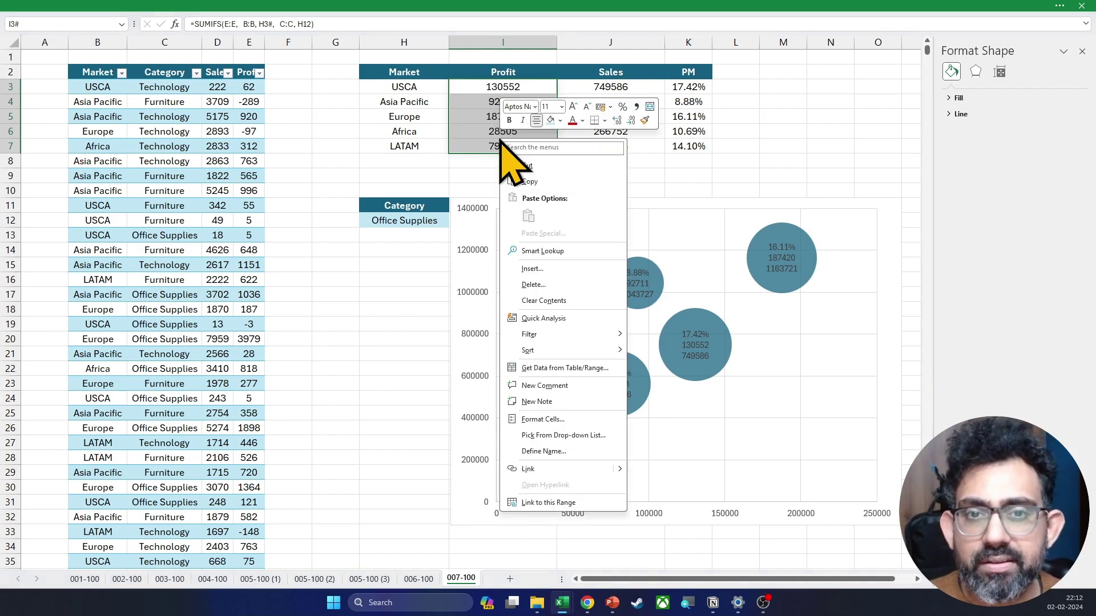
pyautogui.click(544, 419)
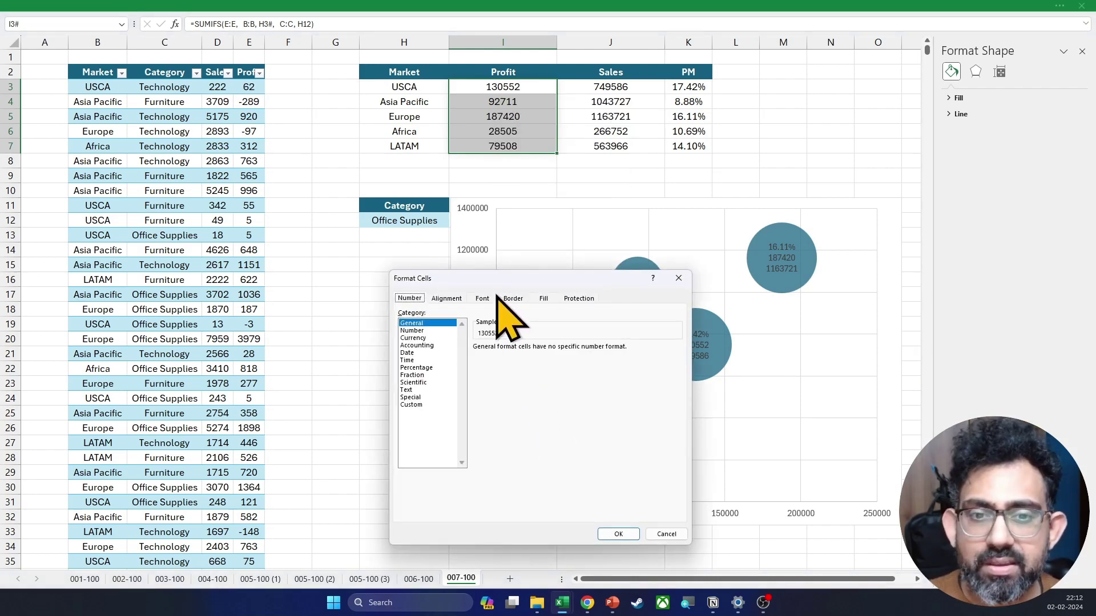
pyautogui.click(434, 405)
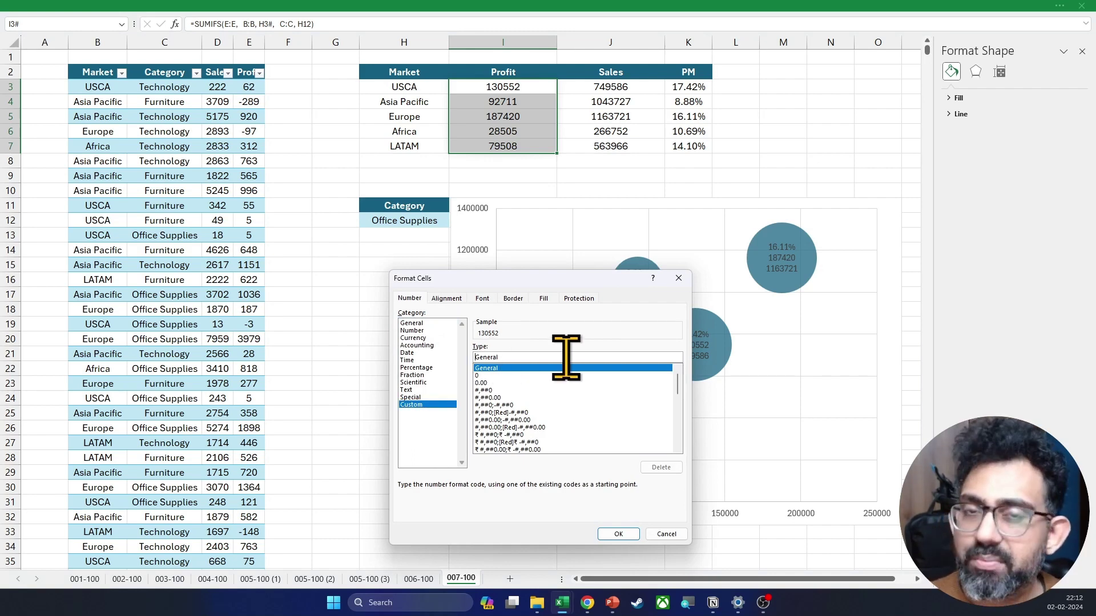
pyautogui.write('"')
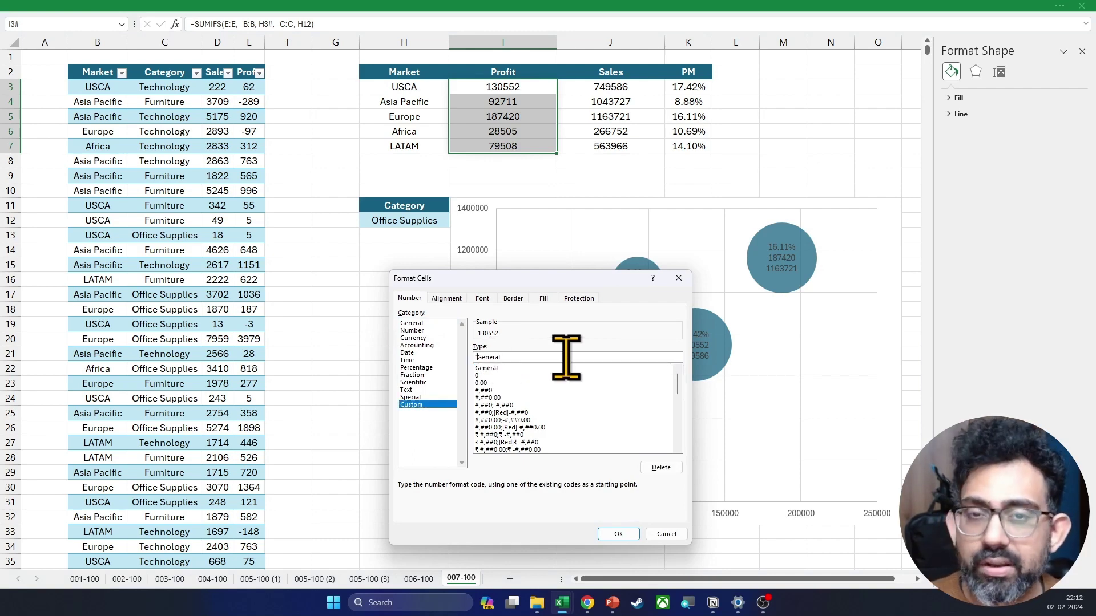
pyautogui.write('Profit')
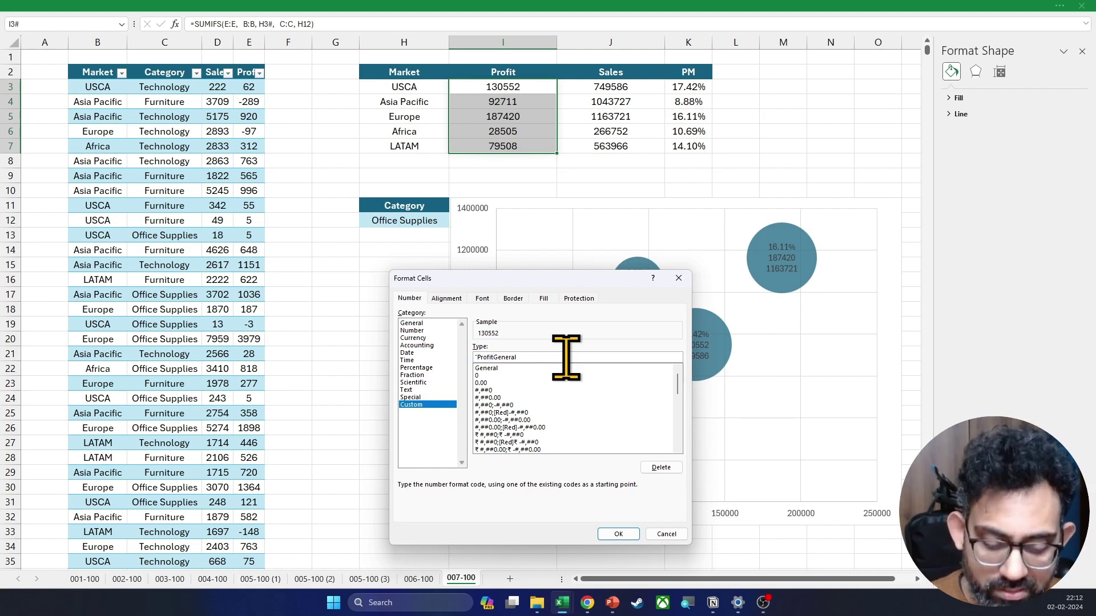
pyautogui.write(': "')
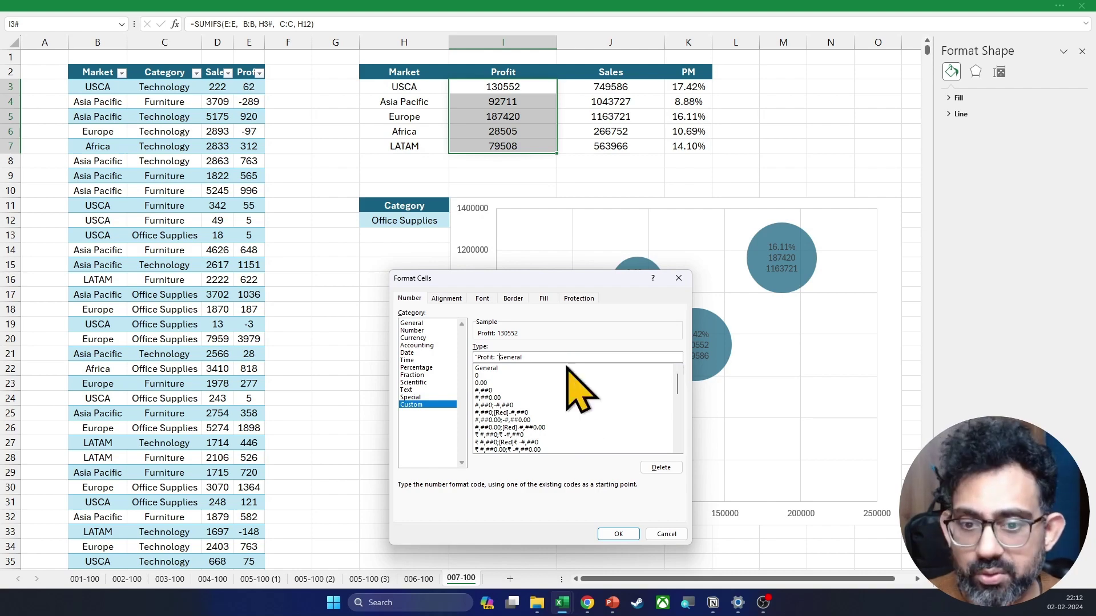
pyautogui.click(618, 534)
# Apply the custom number format "Sales: "General to the Sales values in J3:J7
pyautogui.click(590, 86)
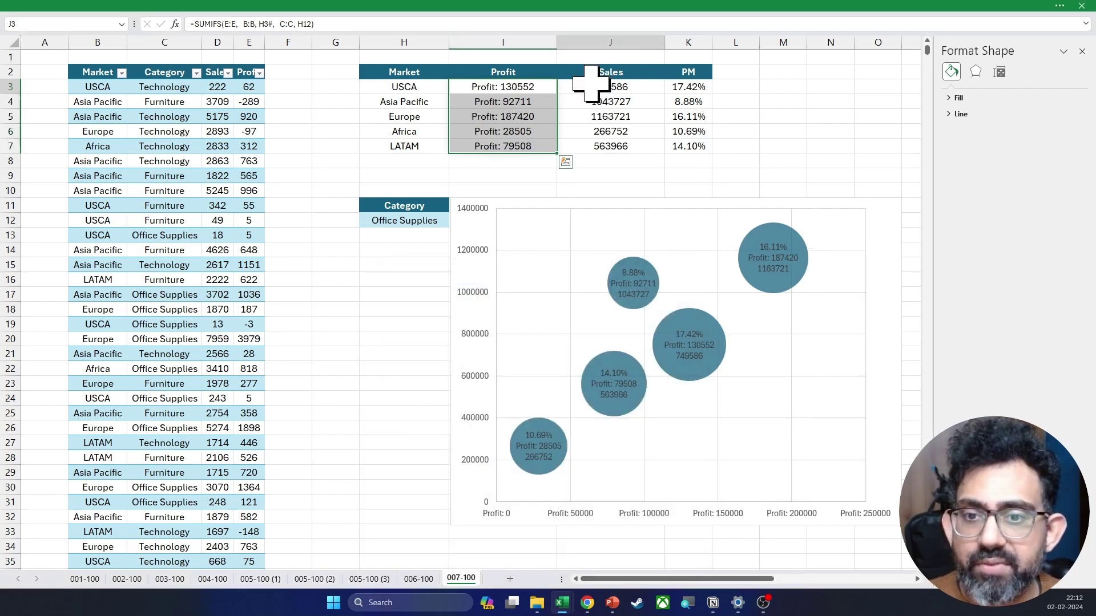
pyautogui.hotkey('ctrl', '1')
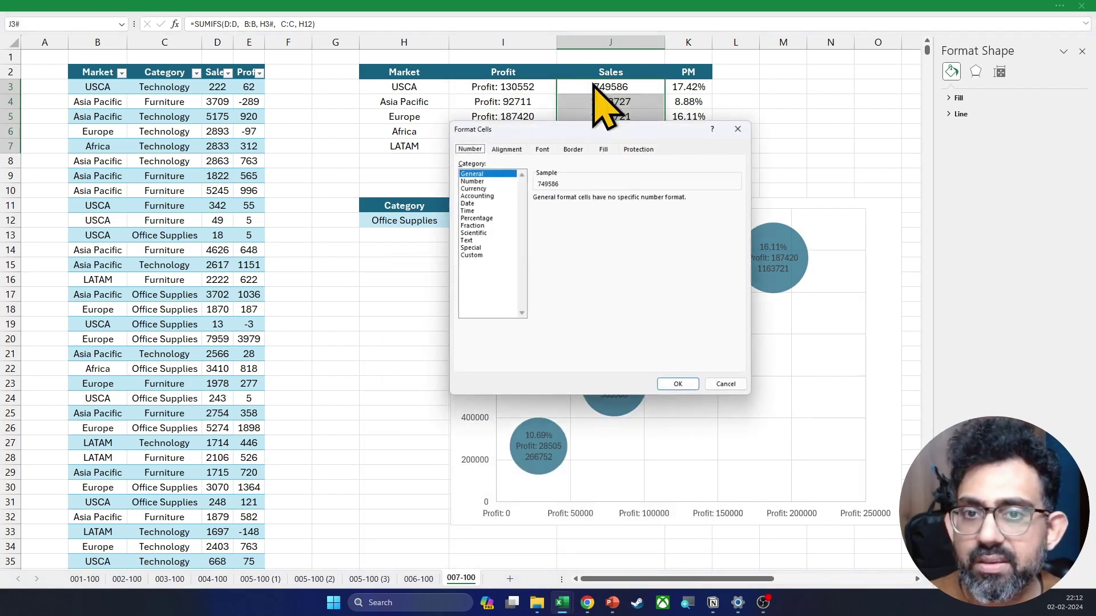
pyautogui.click(467, 255)
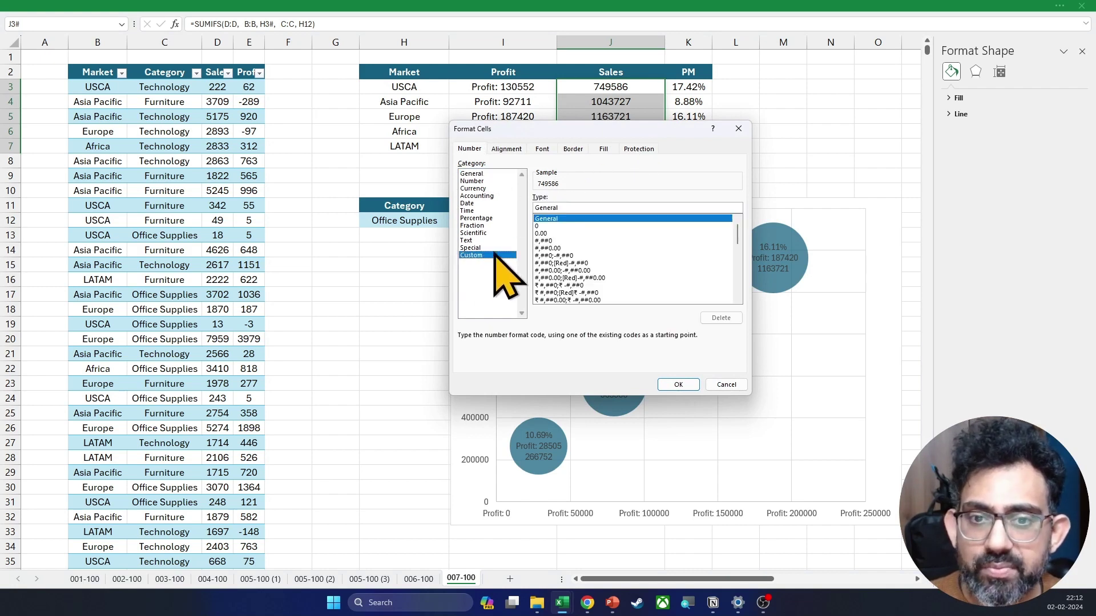
pyautogui.write('"Sales')
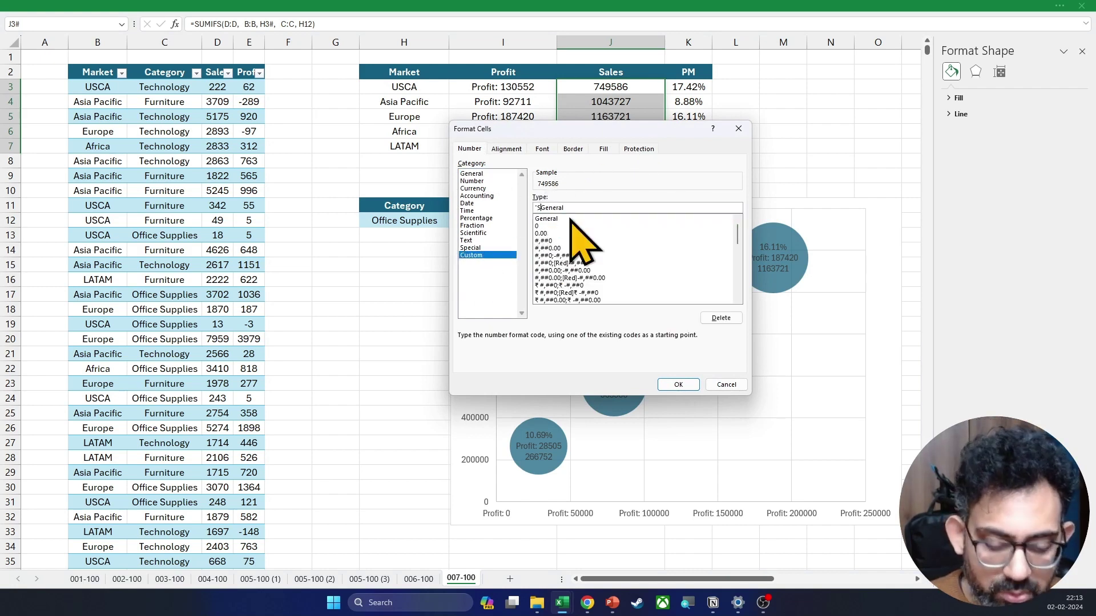
pyautogui.write(': "')
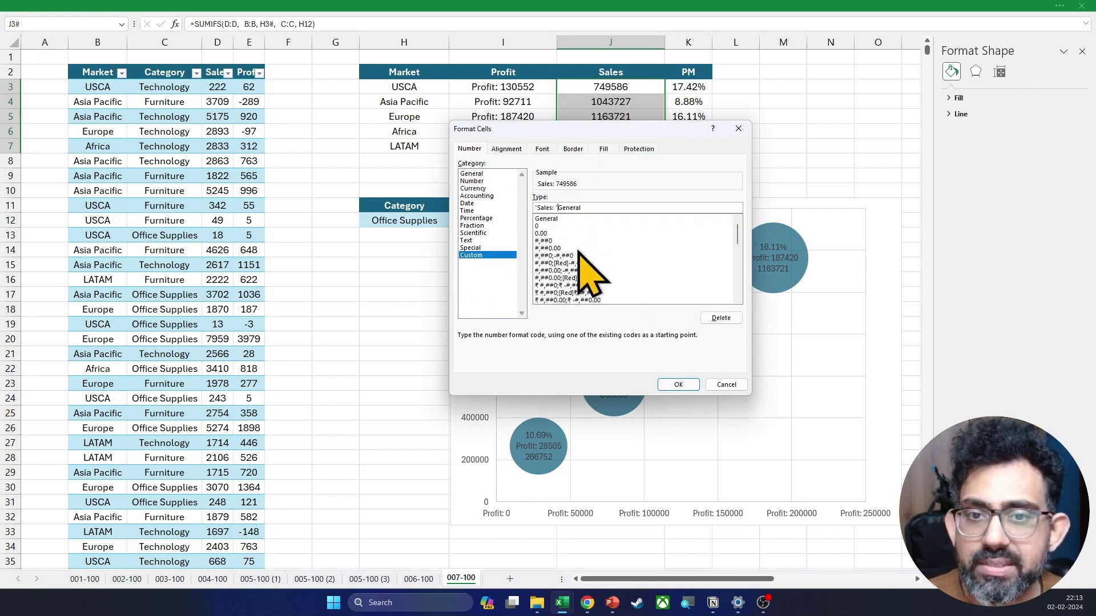
pyautogui.click(669, 384)
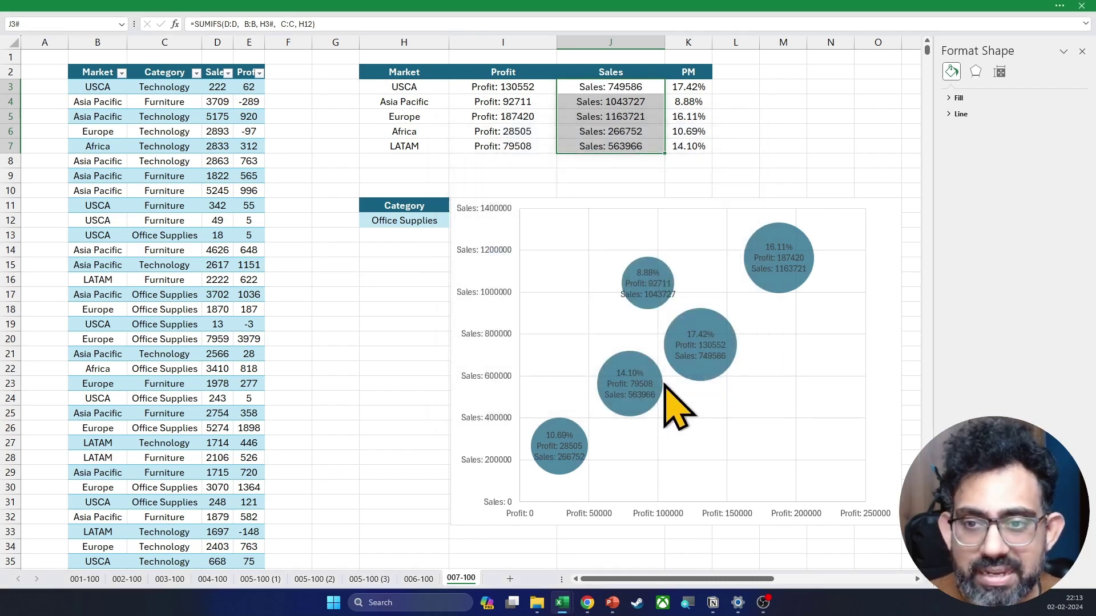
pyautogui.click(831, 132)
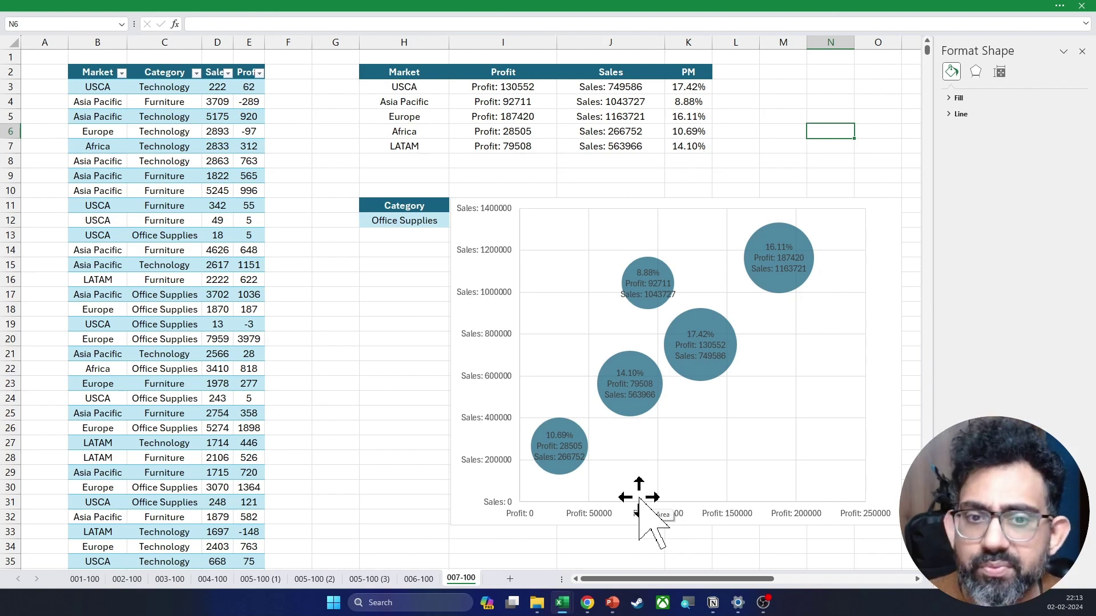
# Delete the vertical and horizontal value axes from the bubble chart
pyautogui.click(493, 294)
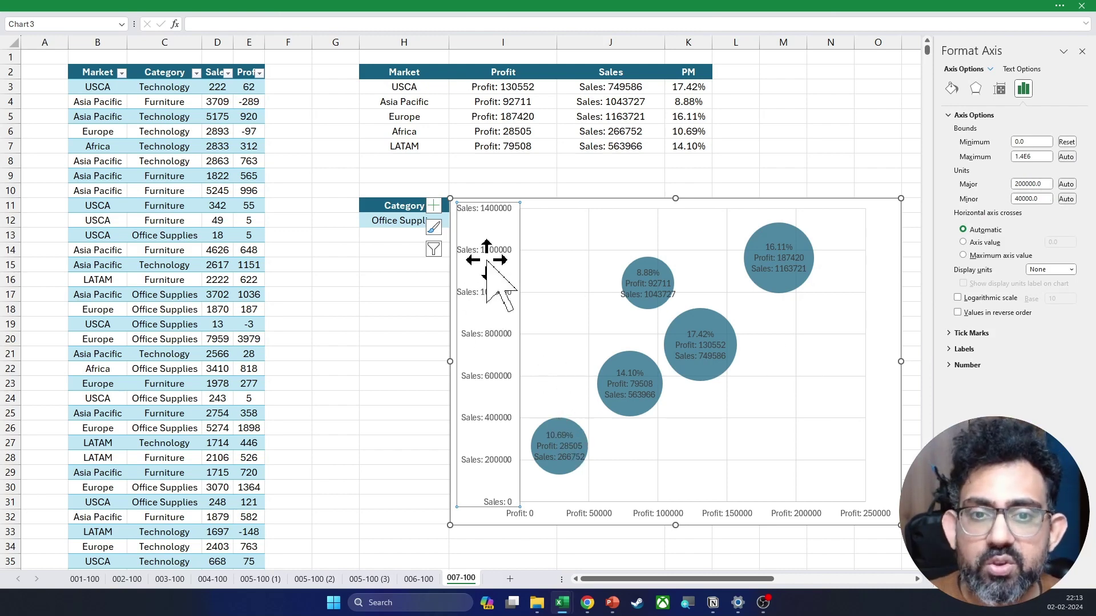
pyautogui.press('Delete')
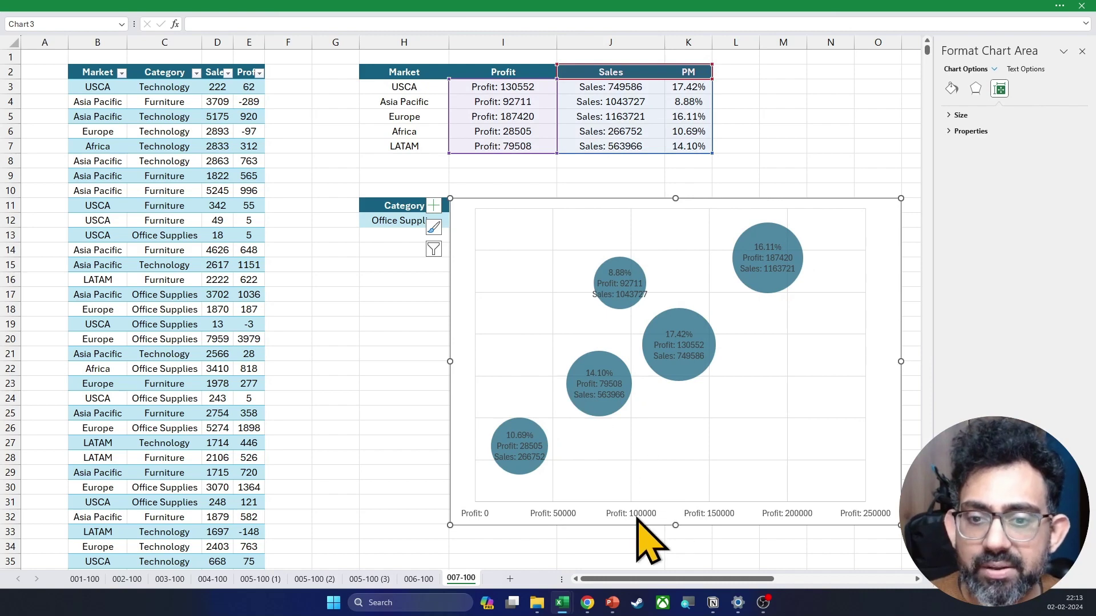
pyautogui.click(637, 517)
pyautogui.press('Delete')
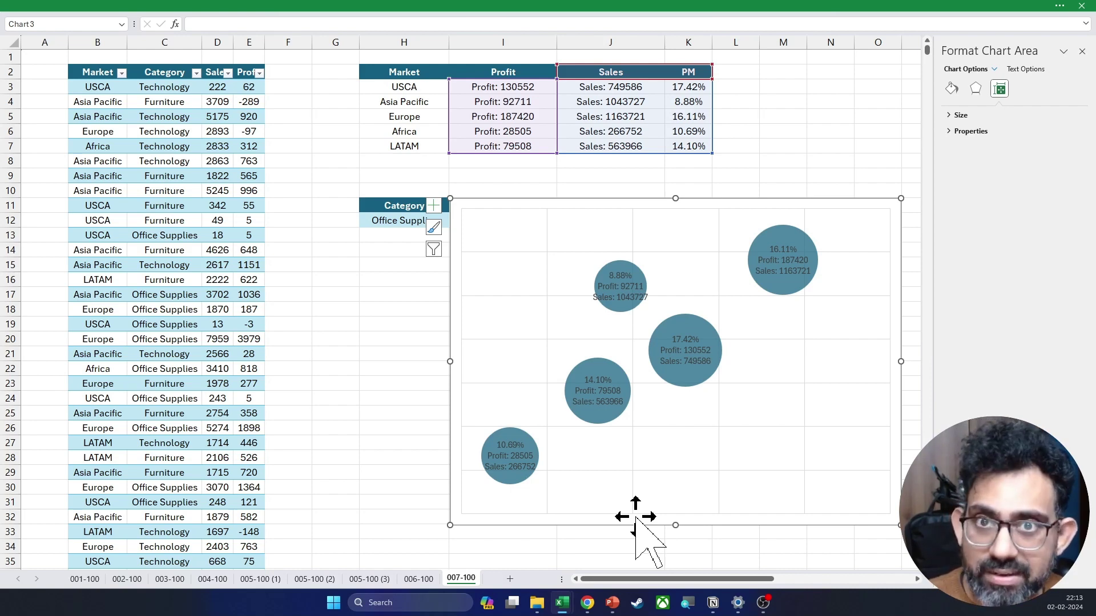
# Show the ribbon again and add primary vertical and primary horizontal axis titles to the bubble chart
pyautogui.hotkey('ctrl', 'shift', 'F1')
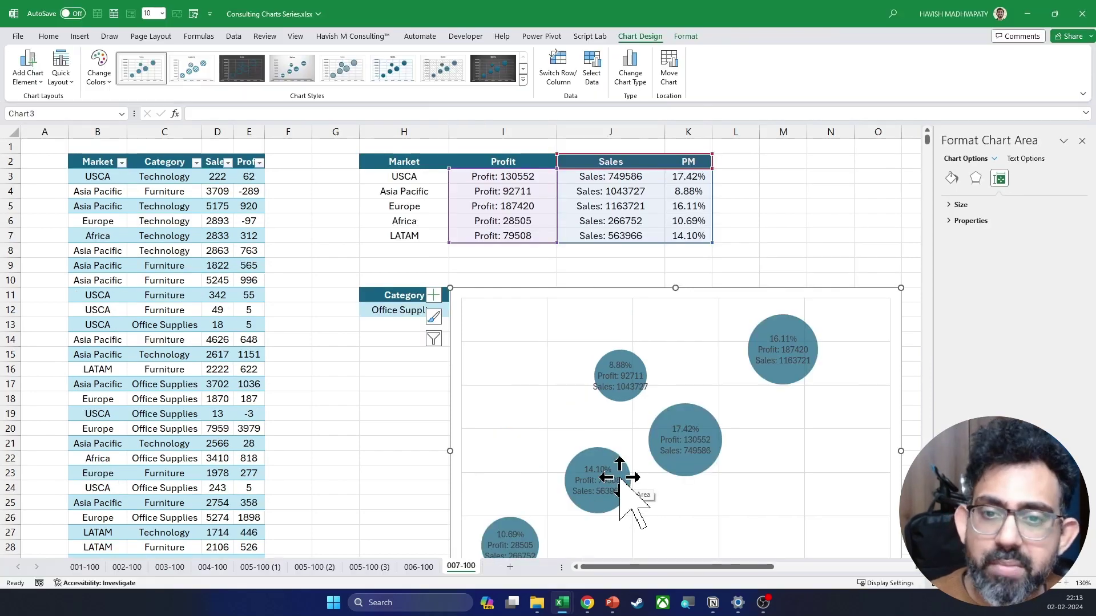
pyautogui.scroll(-2, 677, 288)
pyautogui.keyDown('ctrl'); pyautogui.scroll(-1, 694, 305); pyautogui.keyUp('ctrl')
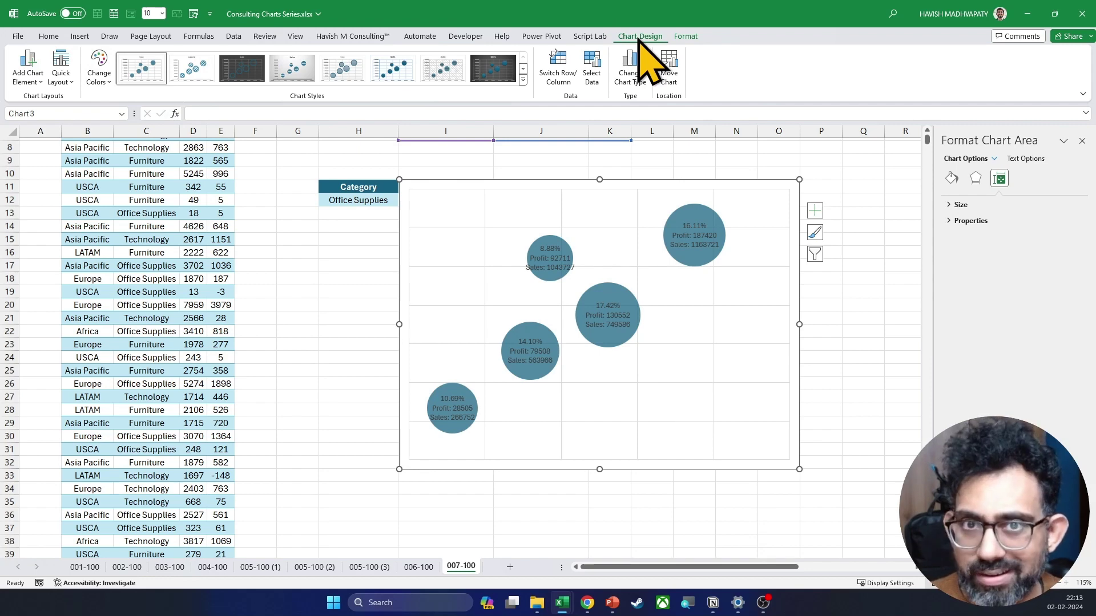
pyautogui.click(23, 74)
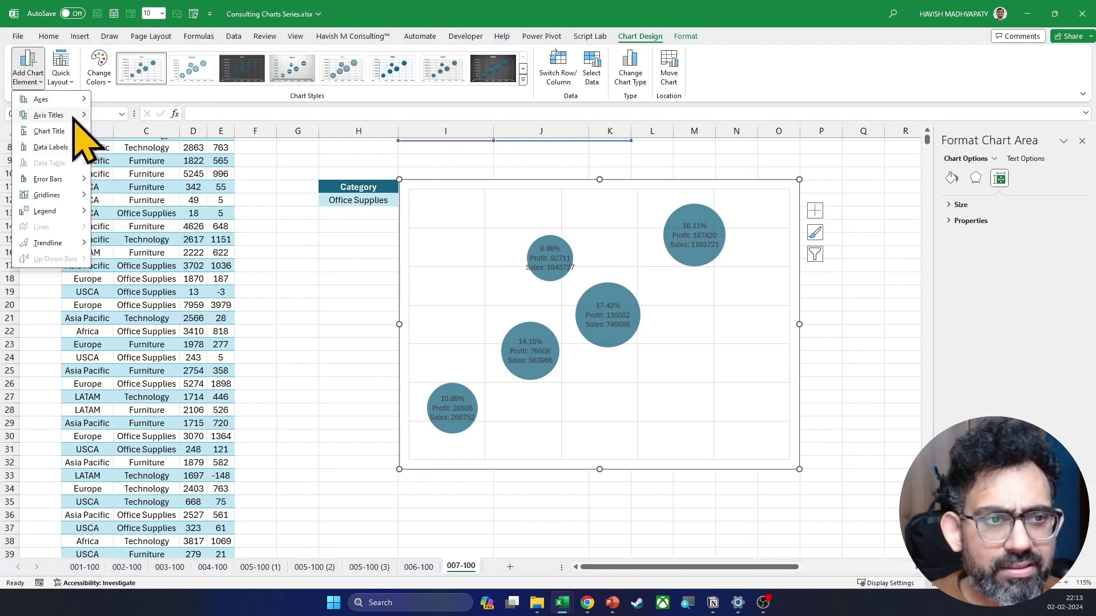
pyautogui.moveTo(67, 115)
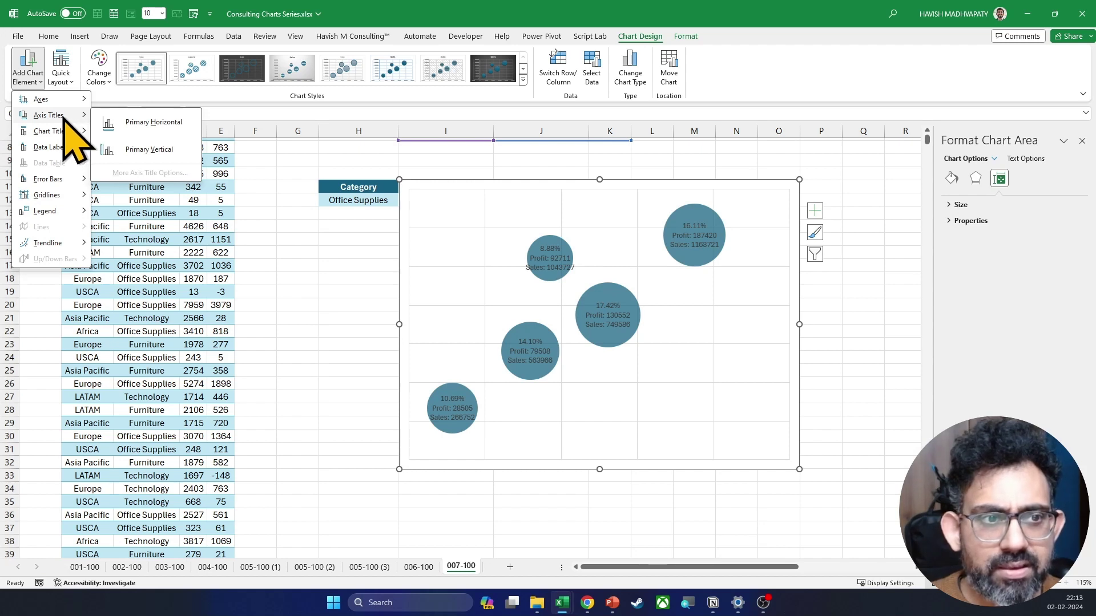
pyautogui.click(137, 150)
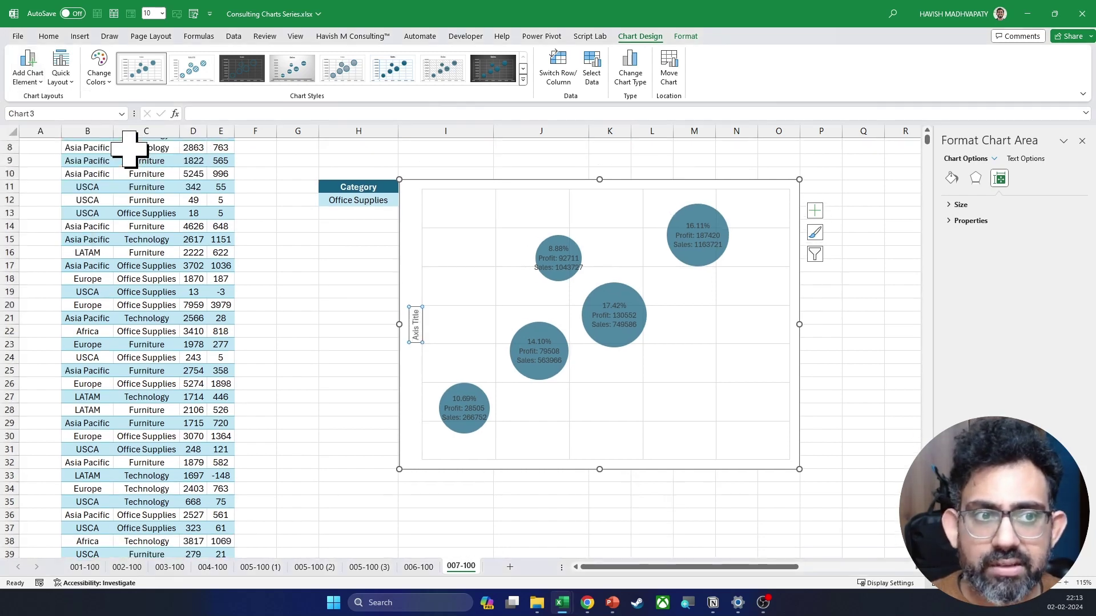
pyautogui.click(35, 74)
pyautogui.moveTo(69, 115)
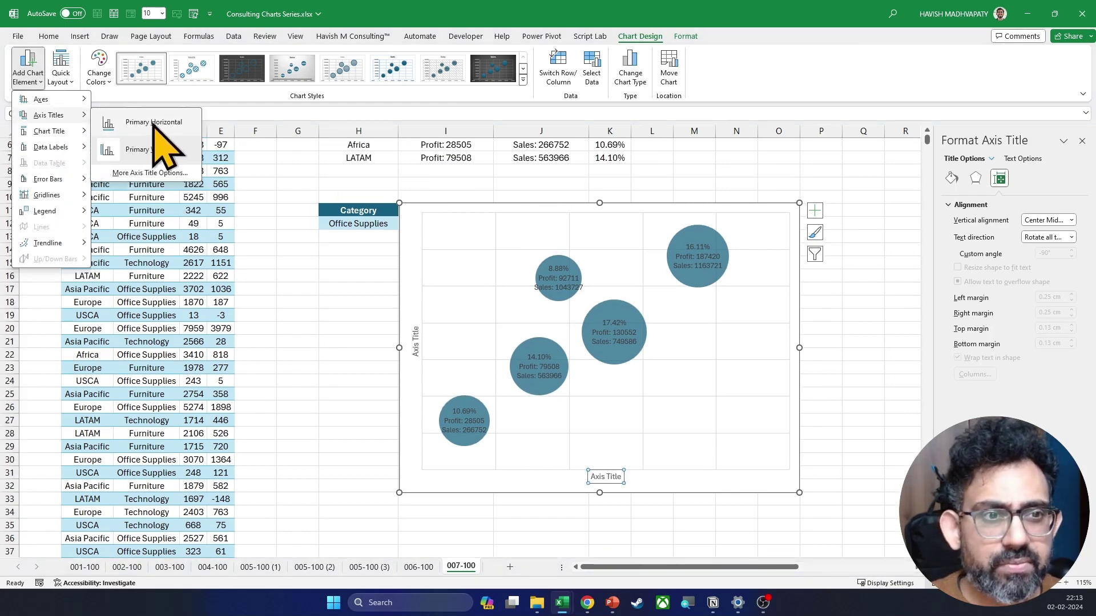
pyautogui.click(154, 122)
pyautogui.scroll(-1, 164, 135)
pyautogui.click(692, 502)
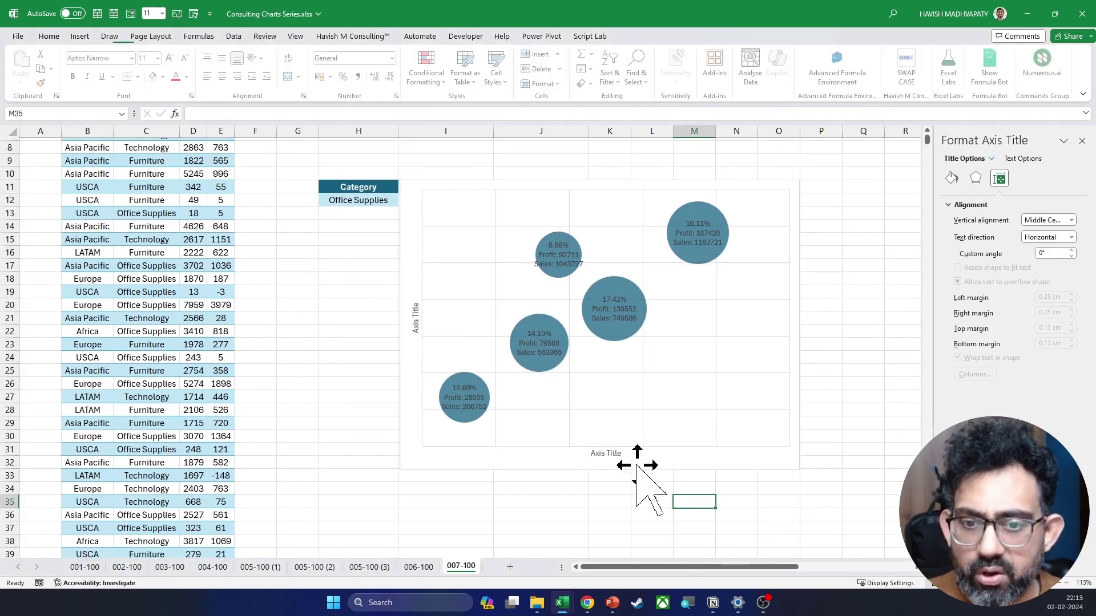
pyautogui.click(607, 450)
pyautogui.click(602, 455)
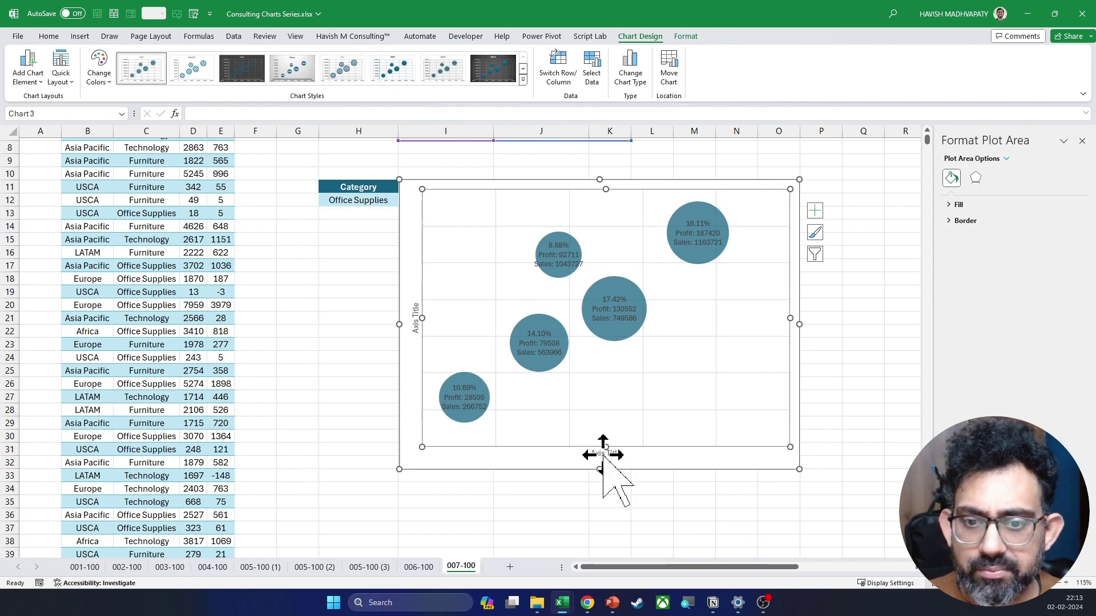
pyautogui.click(618, 465)
pyautogui.click(597, 448)
pyautogui.click(612, 478)
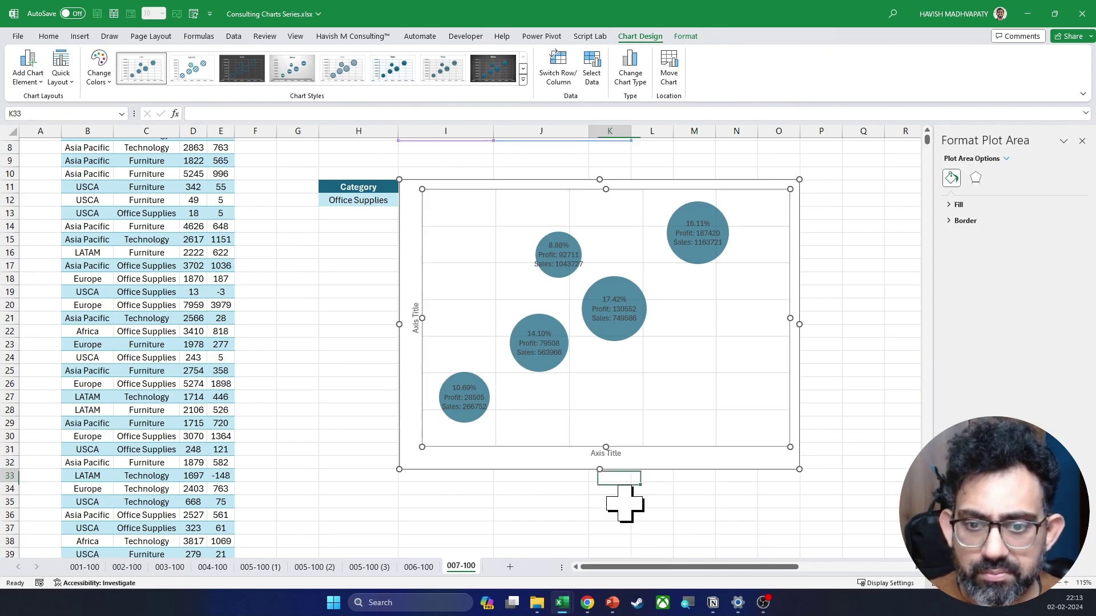
pyautogui.click(611, 462)
pyautogui.click(608, 452)
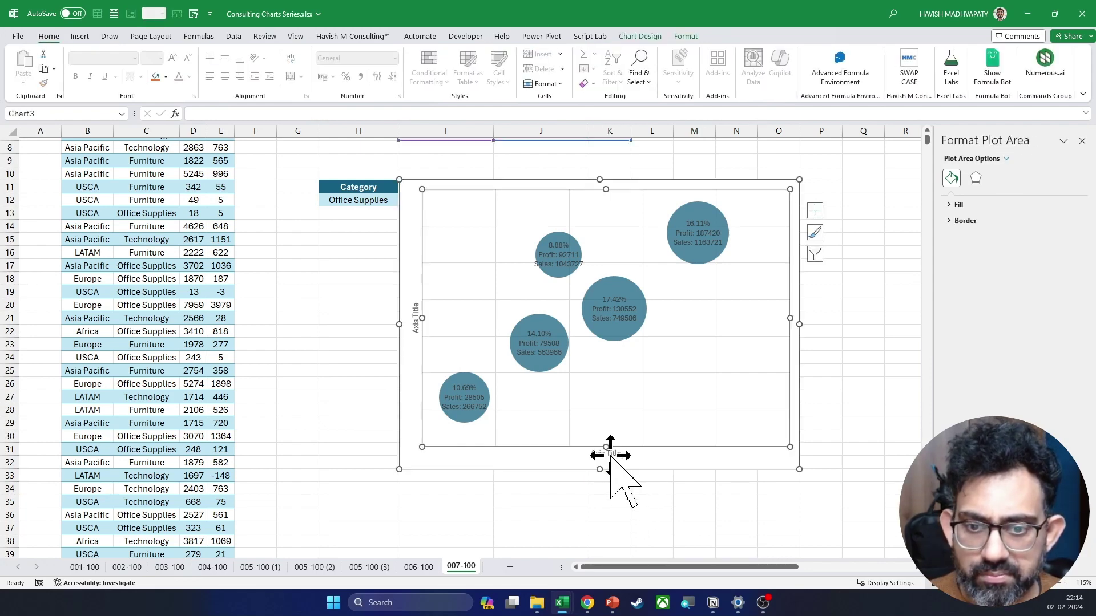
pyautogui.click(416, 306)
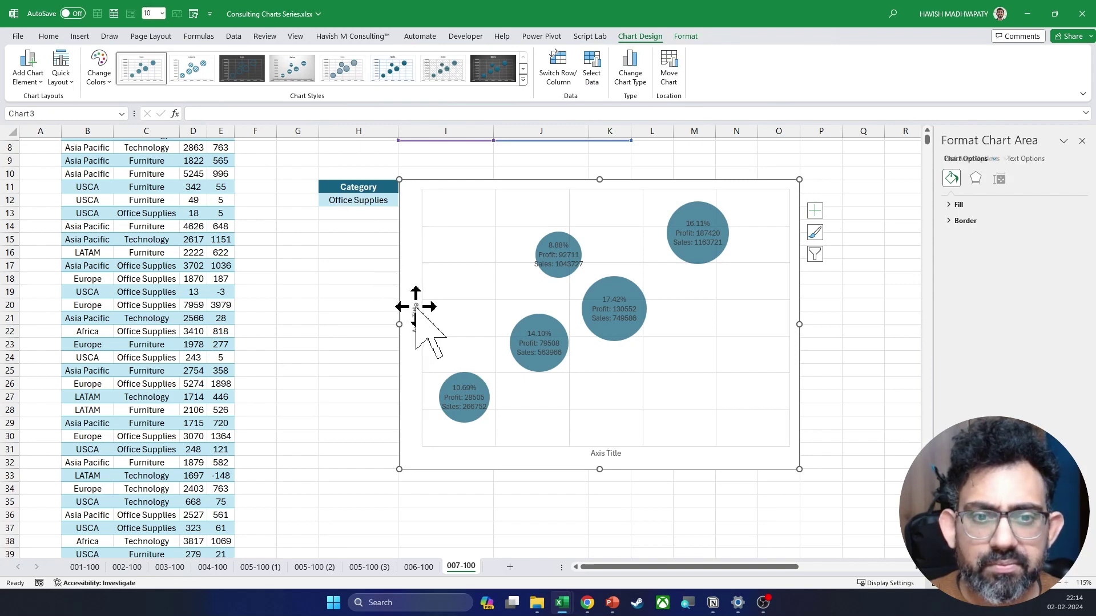
# Close the formatting pane and change the horizontal axis title to Sales in bold, size 16
pyautogui.click(1082, 140)
pyautogui.scroll(1, 842, 519)
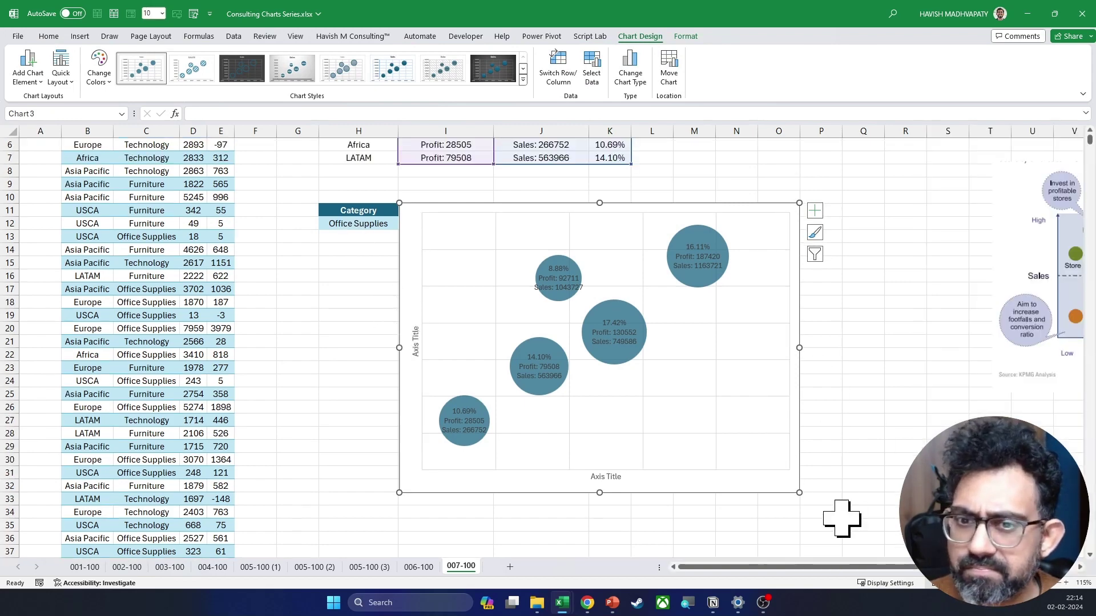
pyautogui.click(842, 520)
pyautogui.click(606, 477)
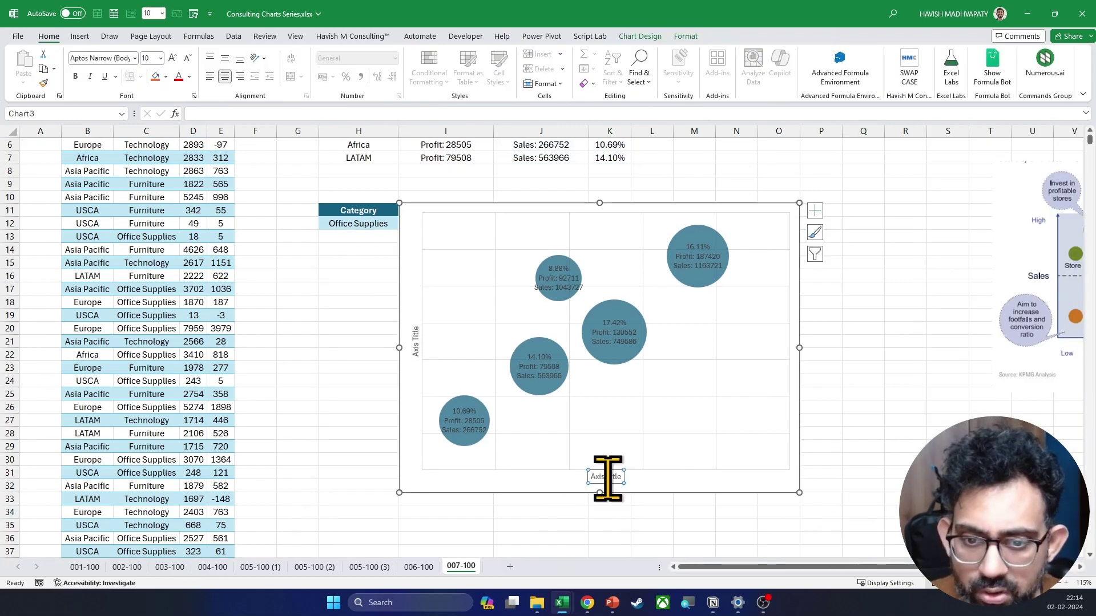
pyautogui.click(610, 478)
pyautogui.hotkey('ctrl', 'a')
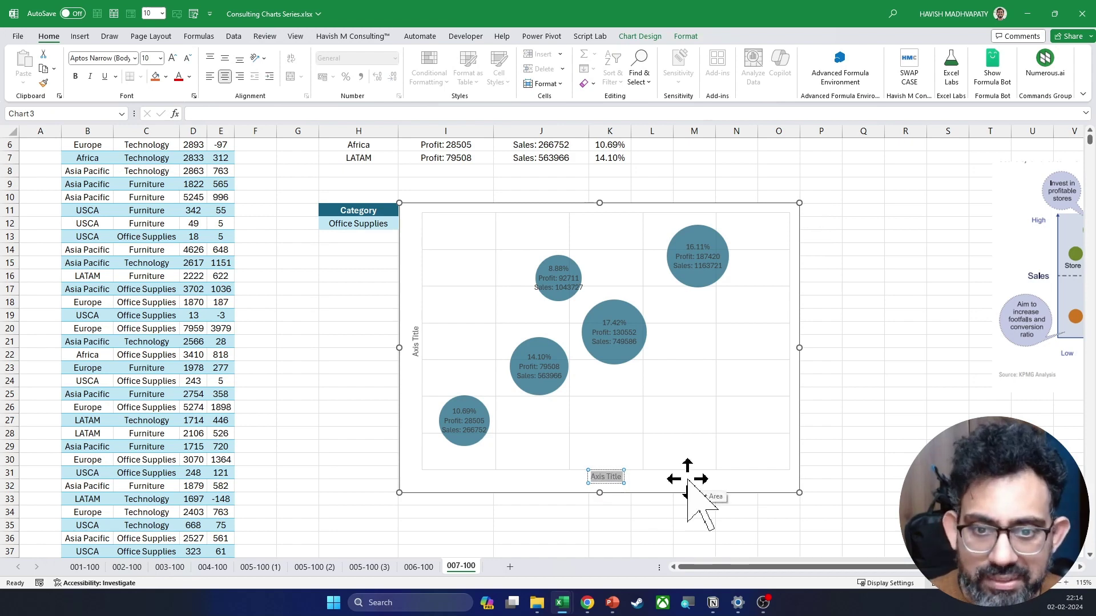
pyautogui.write('Sales')
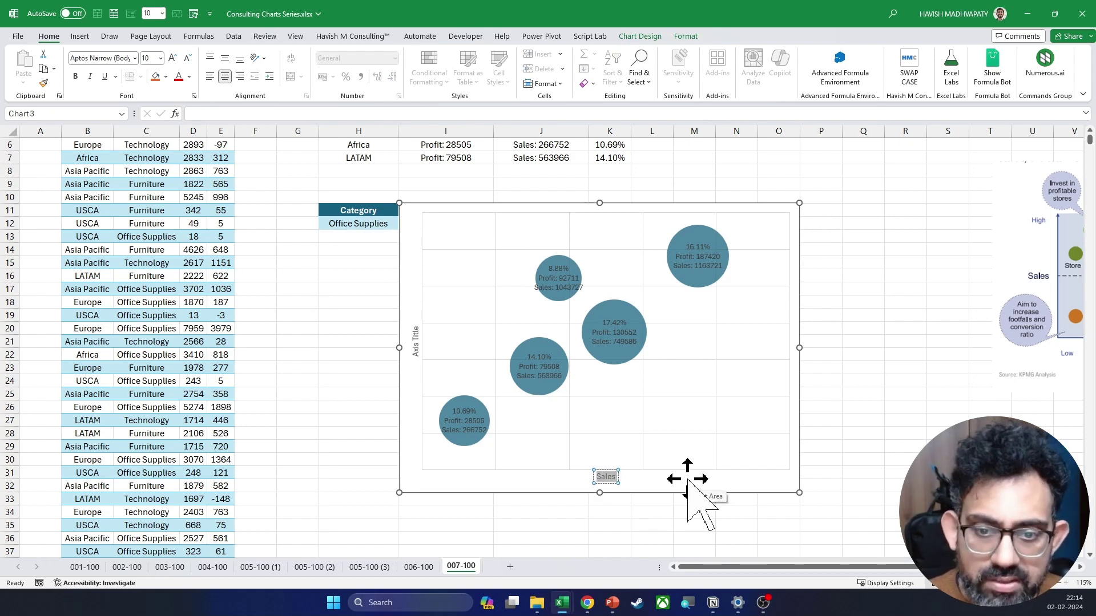
pyautogui.hotkey('ctrl', 'b')
pyautogui.hotkey('ctrl', 'shift', '.')
pyautogui.hotkey('ctrl', 'shift', '.')
pyautogui.hotkey('ctrl', 'shift', '.')
pyautogui.hotkey('ctrl', 'shift', '.')
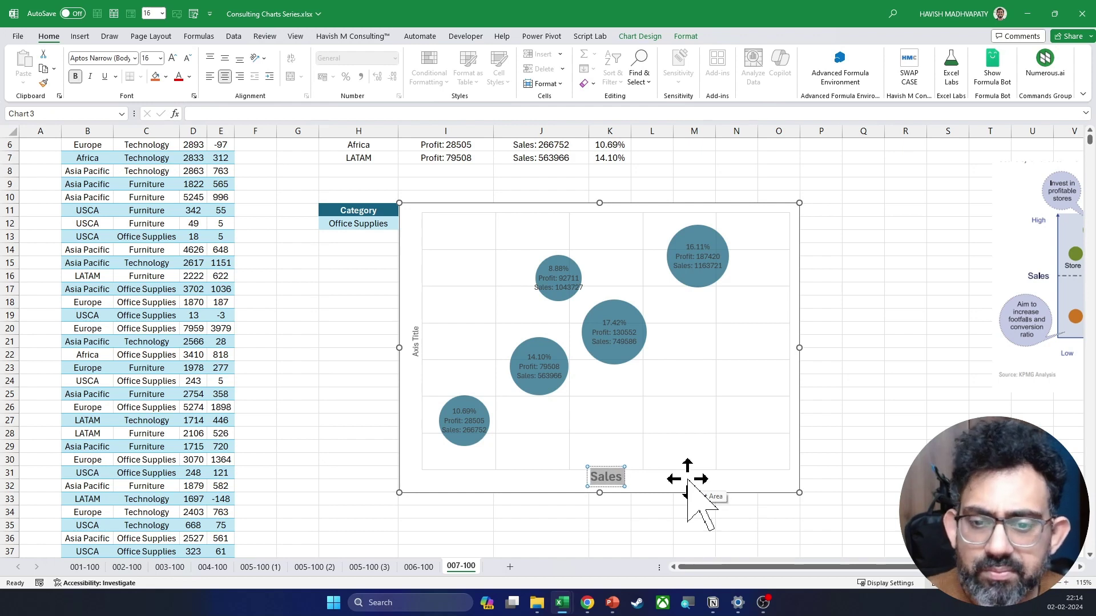
# Change the vertical axis title to Profit in bold, size 16, and hide the ribbon
pyautogui.click(416, 345)
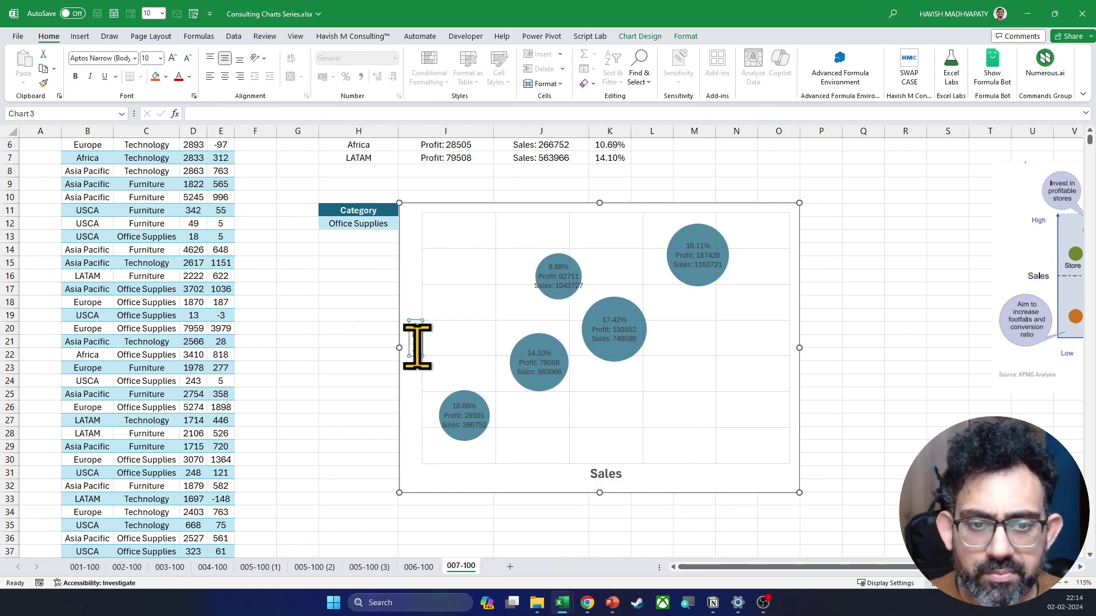
pyautogui.tripleClick(416, 347)
pyautogui.write('Profit')
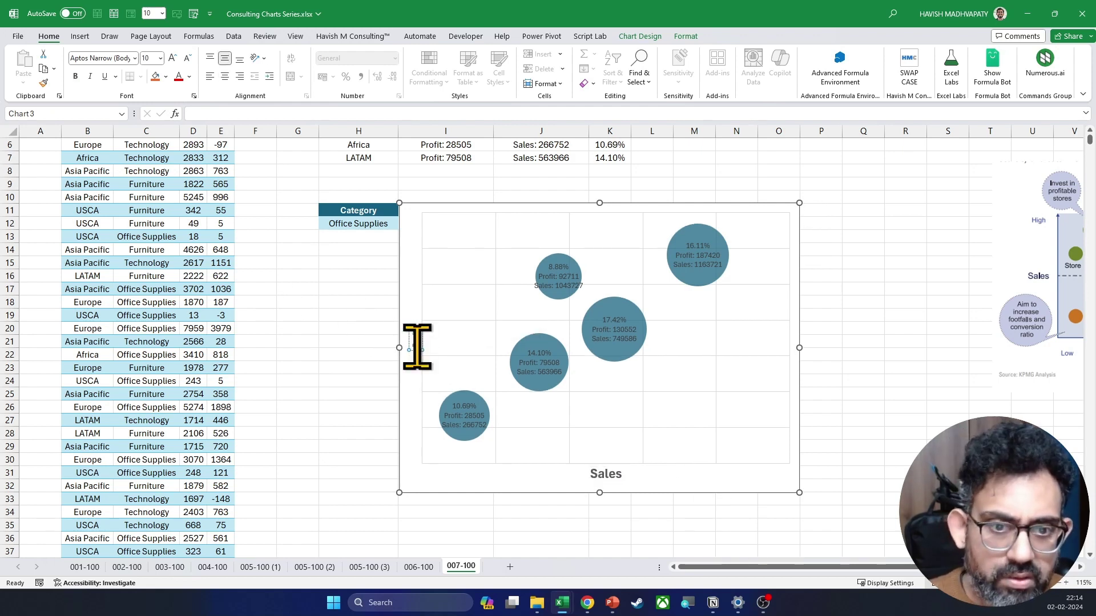
pyautogui.hotkey('ctrl', 'b')
pyautogui.hotkey('ctrl', 'shift', '.')
pyautogui.hotkey('ctrl', 'shift', '.')
pyautogui.hotkey('ctrl', 'shift', '.')
pyautogui.hotkey('ctrl', 'shift', '.')
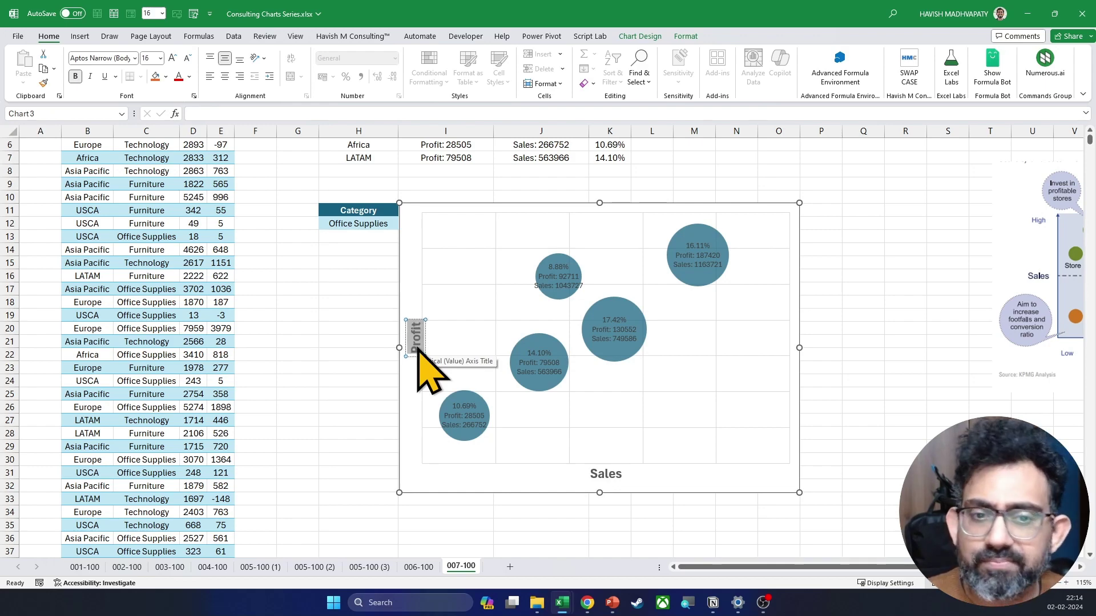
pyautogui.click(335, 351)
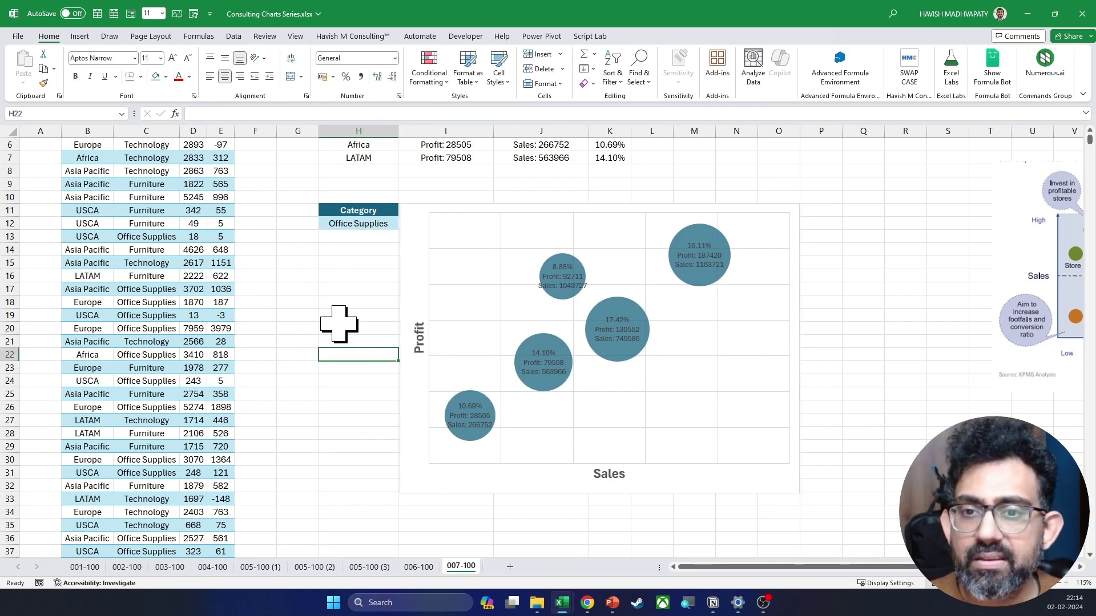
pyautogui.scroll(2, 339, 323)
pyautogui.hotkey('ctrl', 'shift', 'F1')
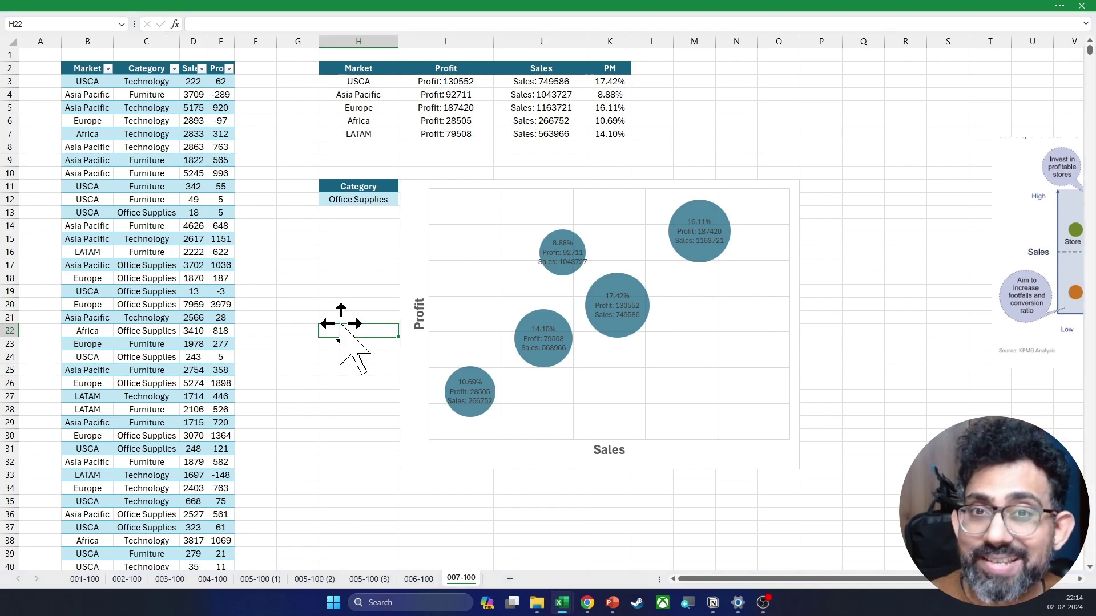
# Test the chart by switching the category in H12 to Furniture, Technology and back to Office Supplies
pyautogui.click(375, 201)
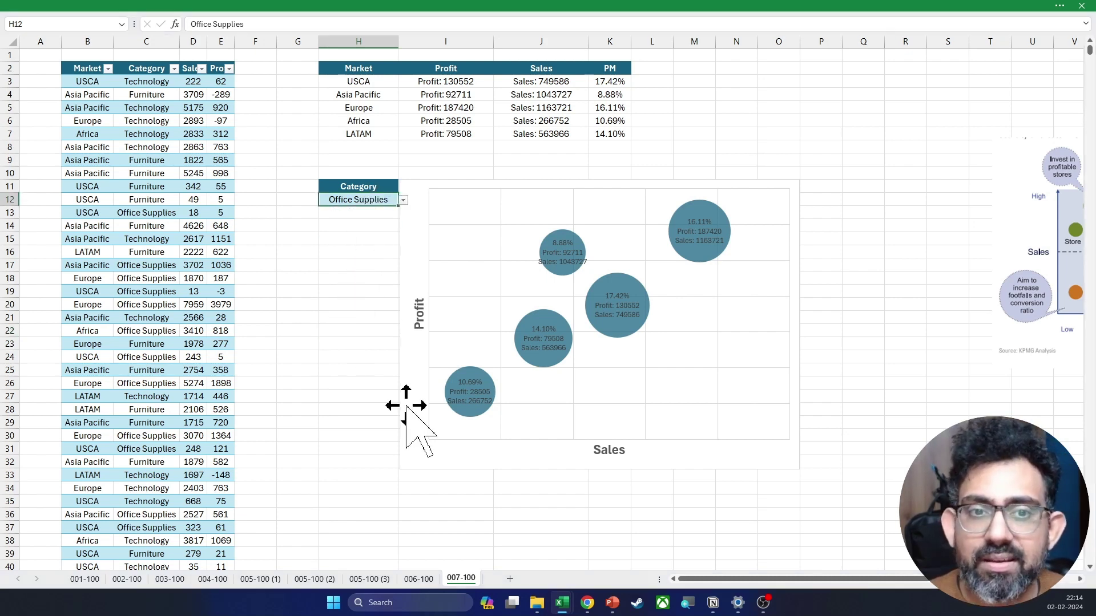
pyautogui.hotkey('alt', 'Down')
pyautogui.press('Up')
pyautogui.press('Return')
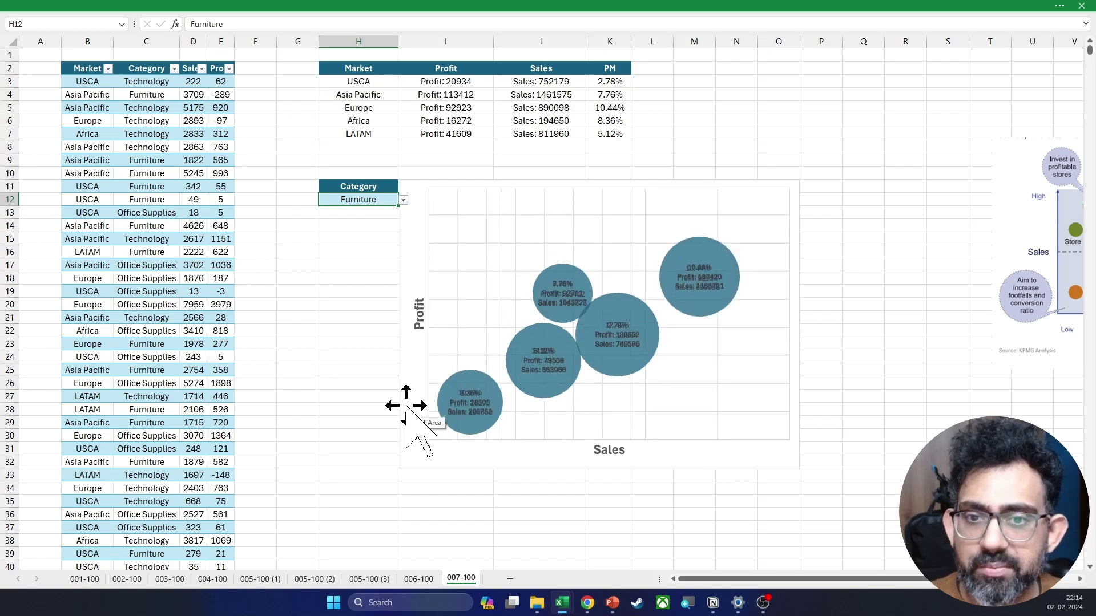
pyautogui.hotkey('alt', 'Down')
pyautogui.press('Down')
pyautogui.press('Down')
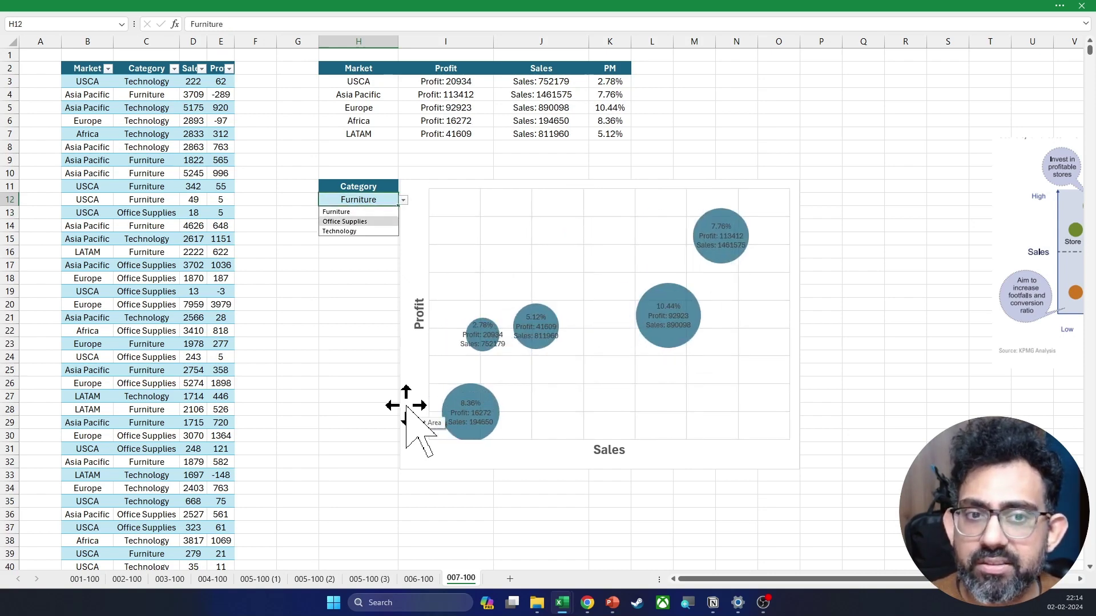
pyautogui.press('Return')
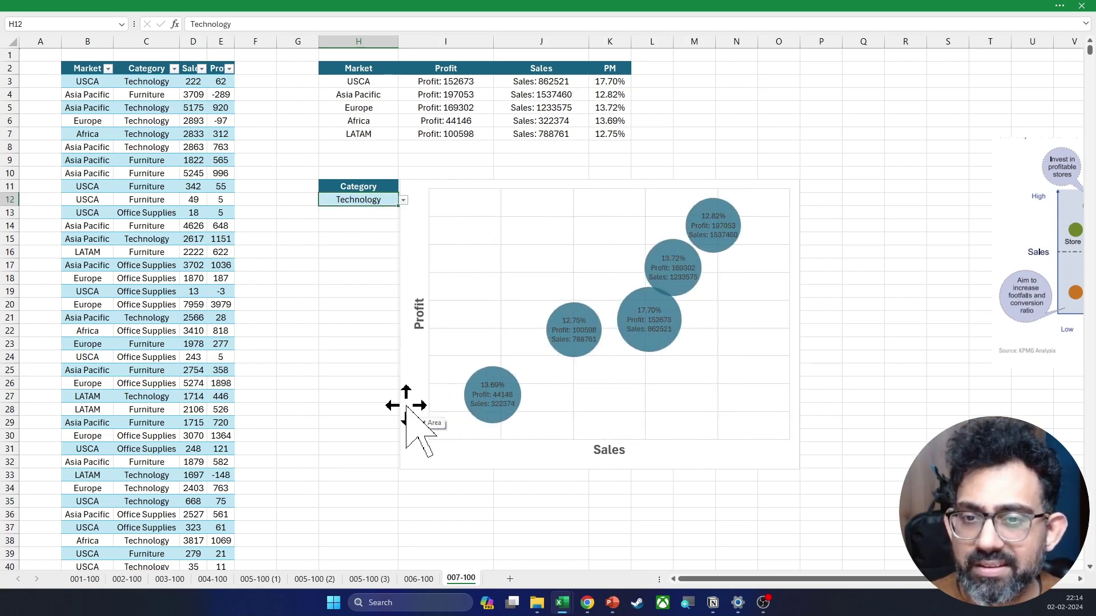
pyautogui.hotkey('alt', 'Down')
pyautogui.press('Up')
pyautogui.press('Return')
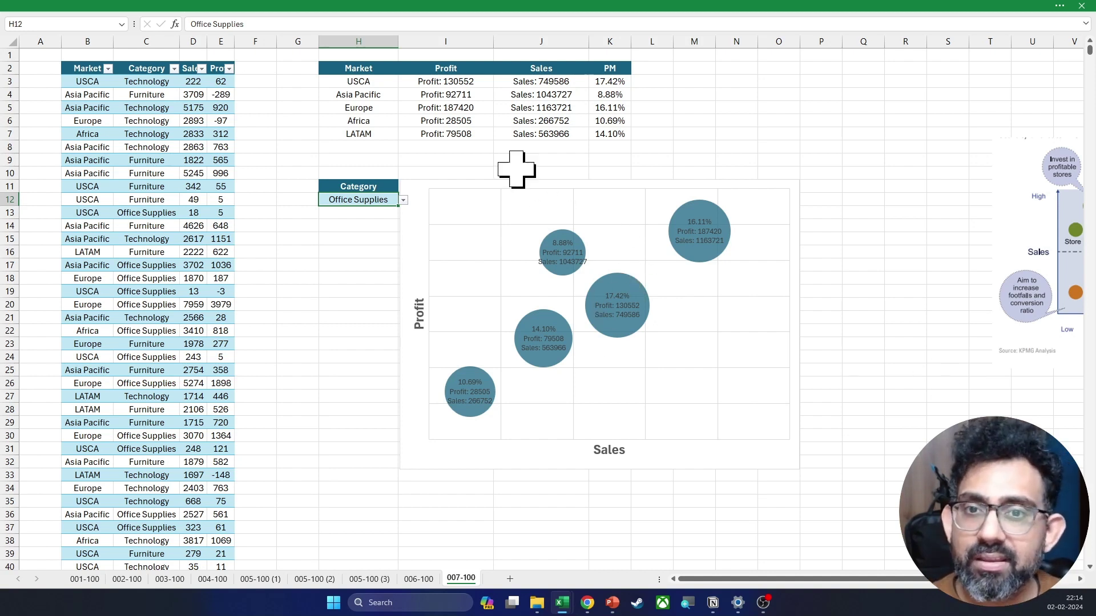
# Select the Sales and PM values in J3:K6
pyautogui.moveTo(557, 81); pyautogui.dragTo(611, 128)
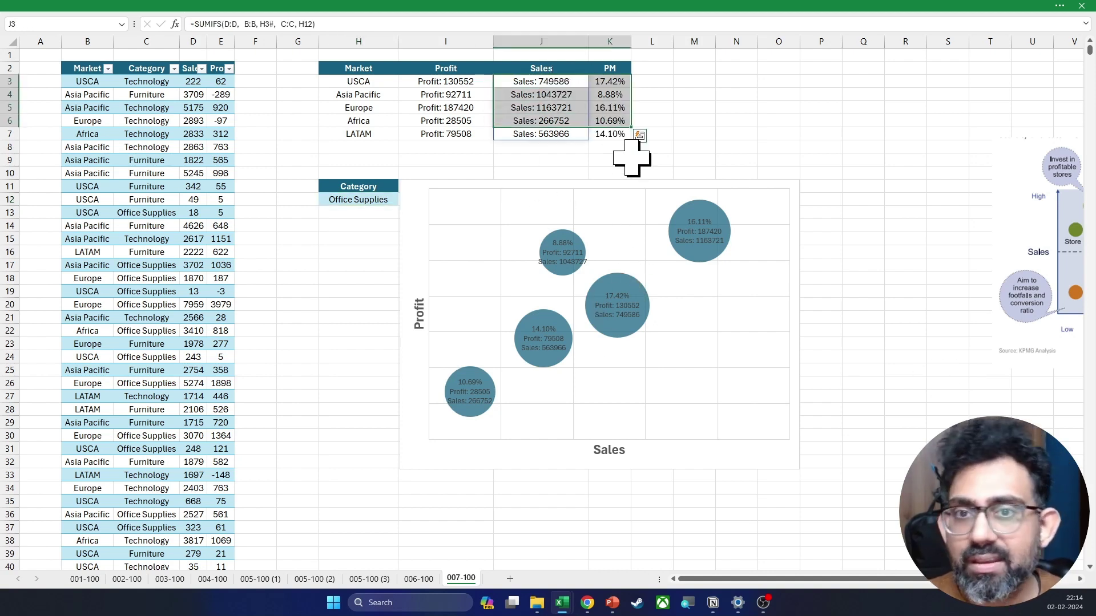